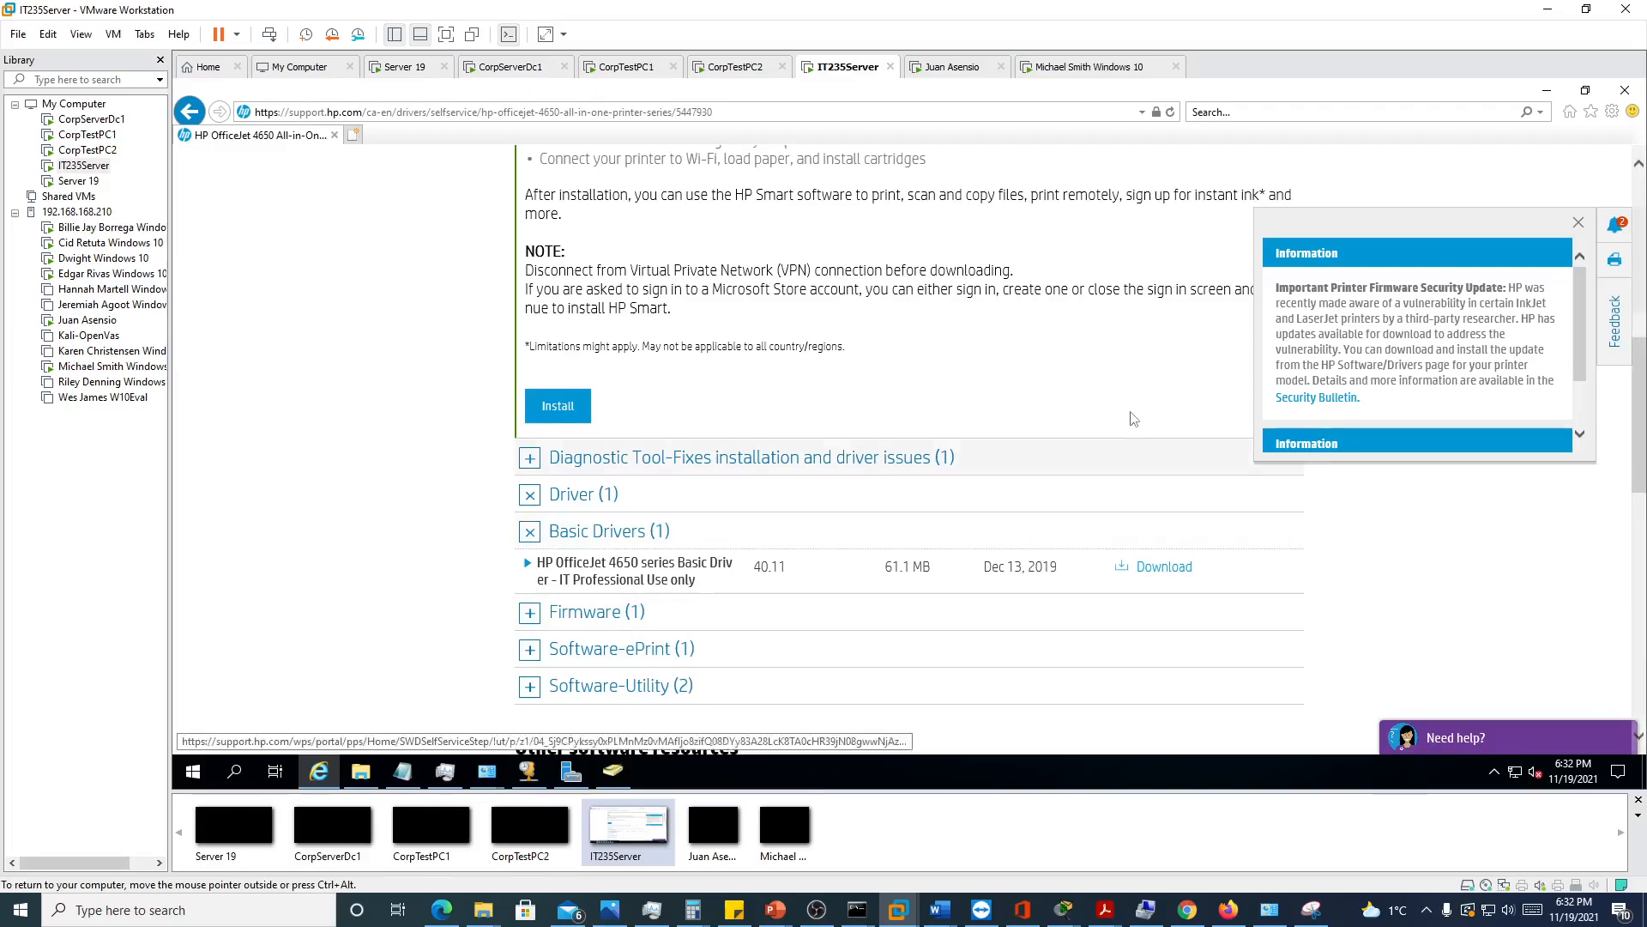
Review the HP OfficeJet 4650 basic driver download entry and the list of administrative tools in Server Manager
scroll(1115, 379, up, 10)
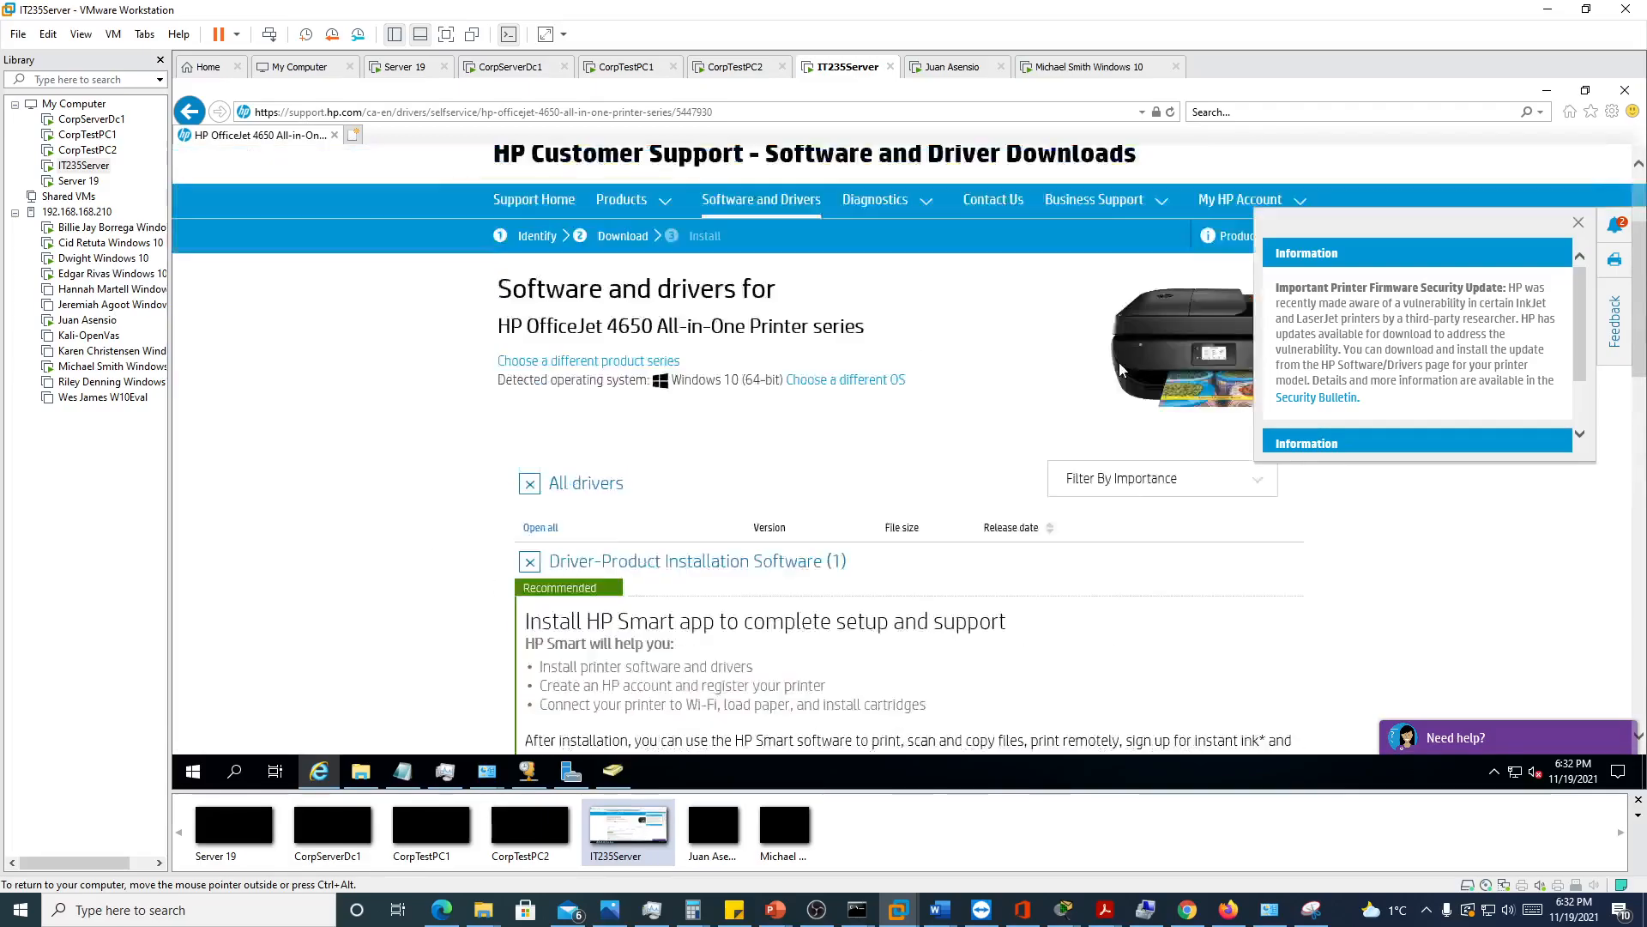
click(572, 772)
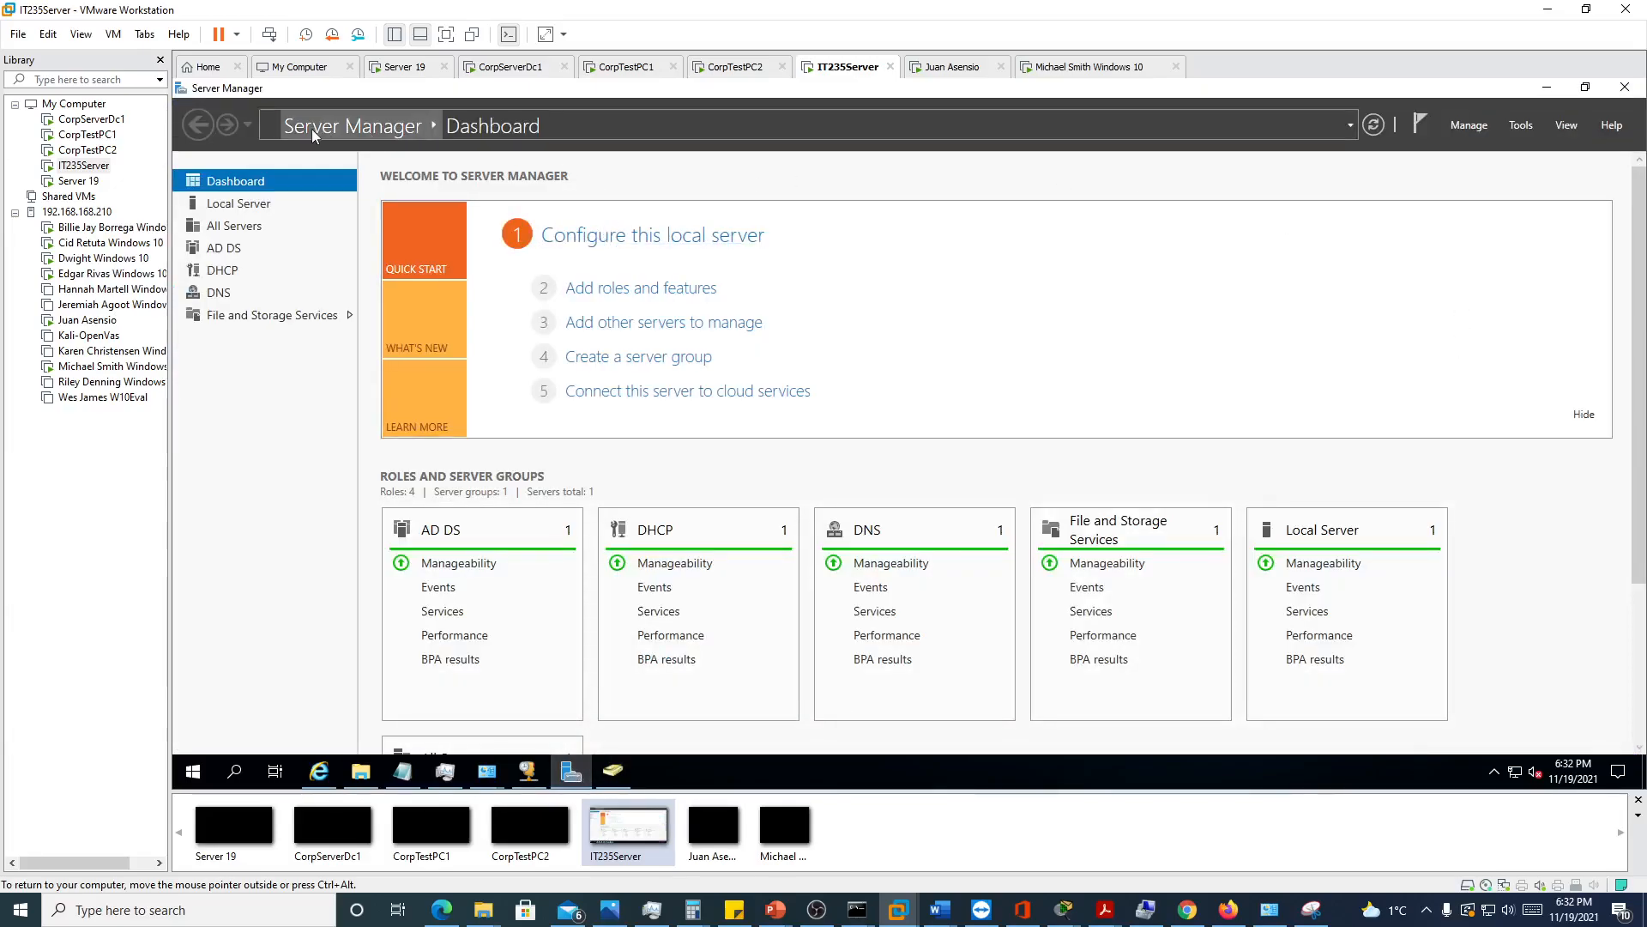
click(1520, 125)
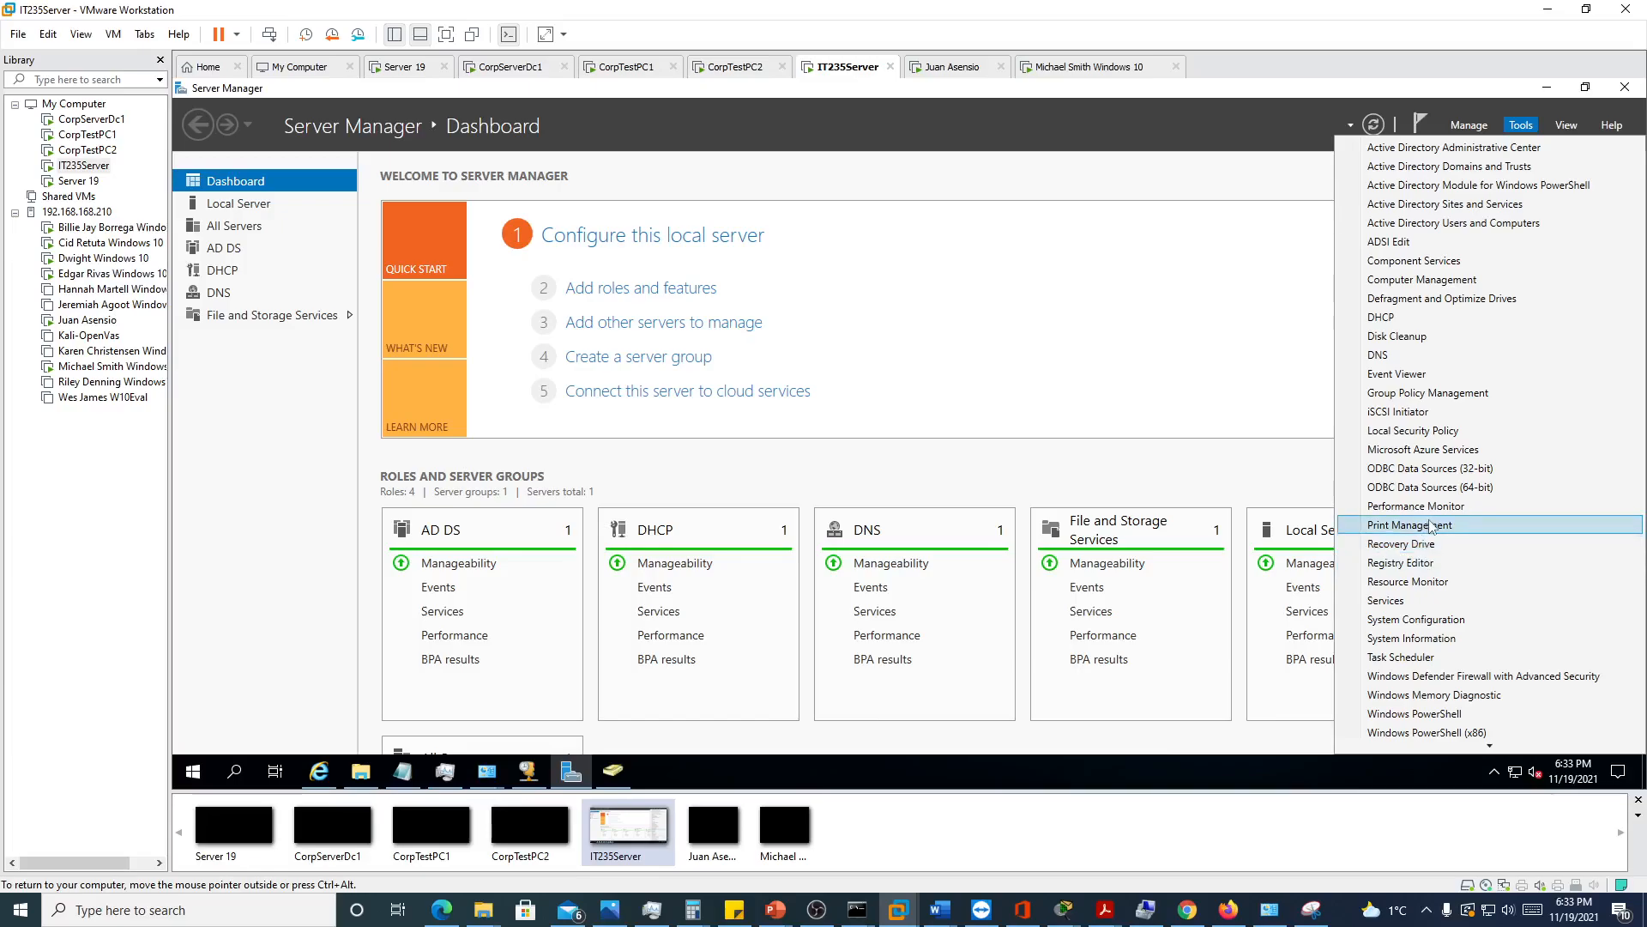
click(319, 772)
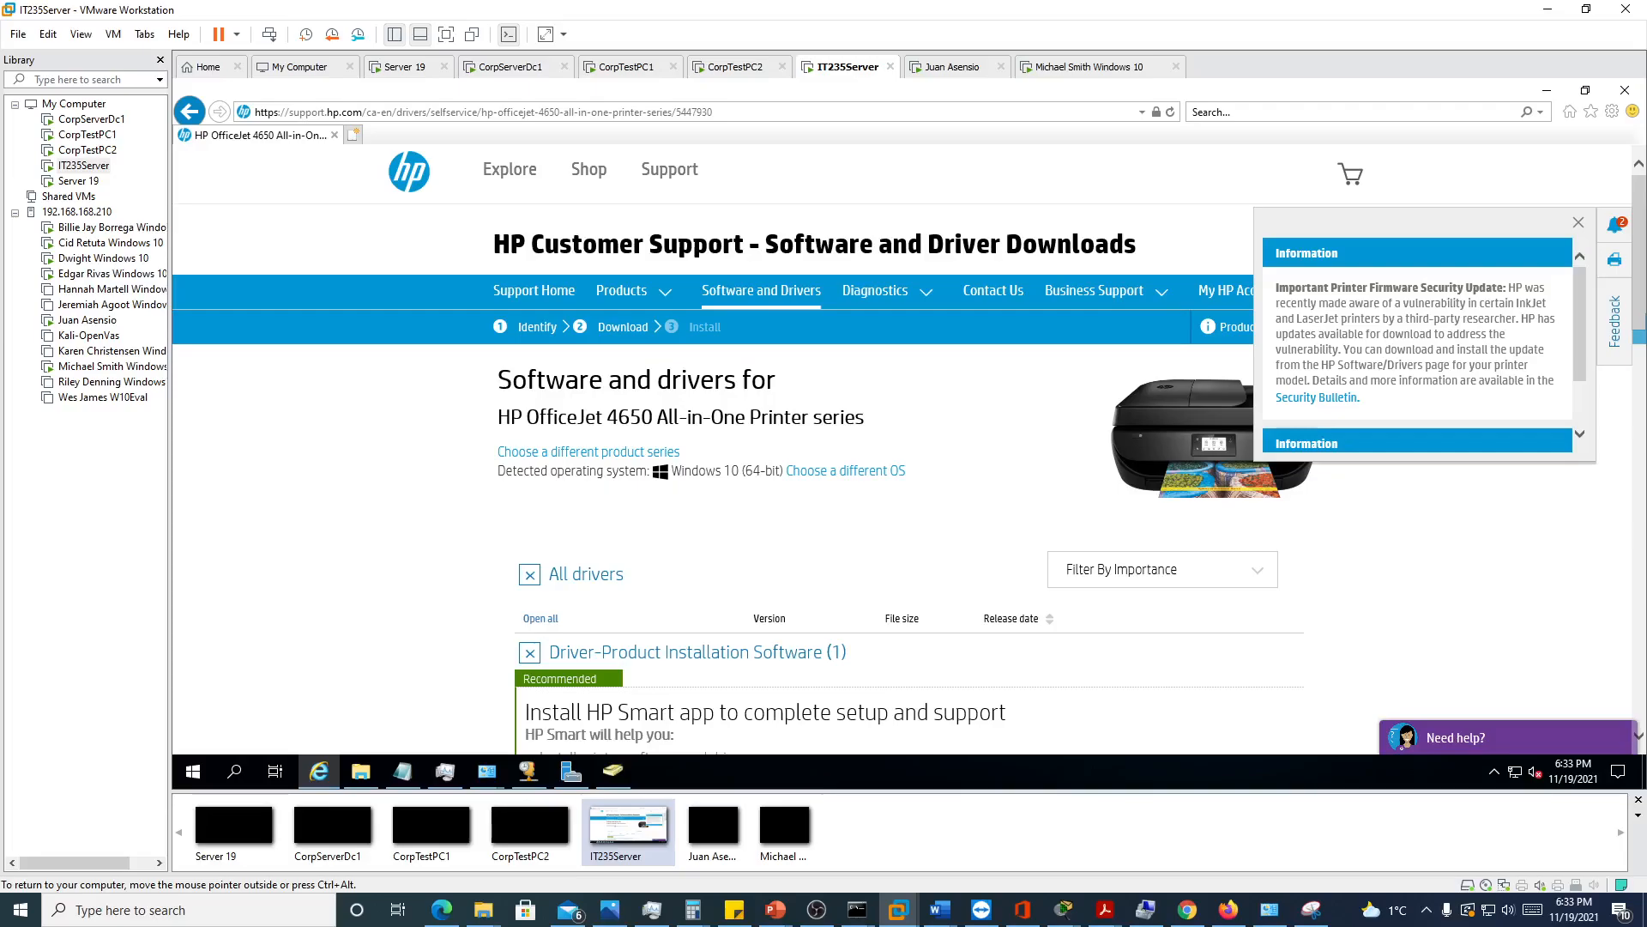
scroll(650, 415, down, 6)
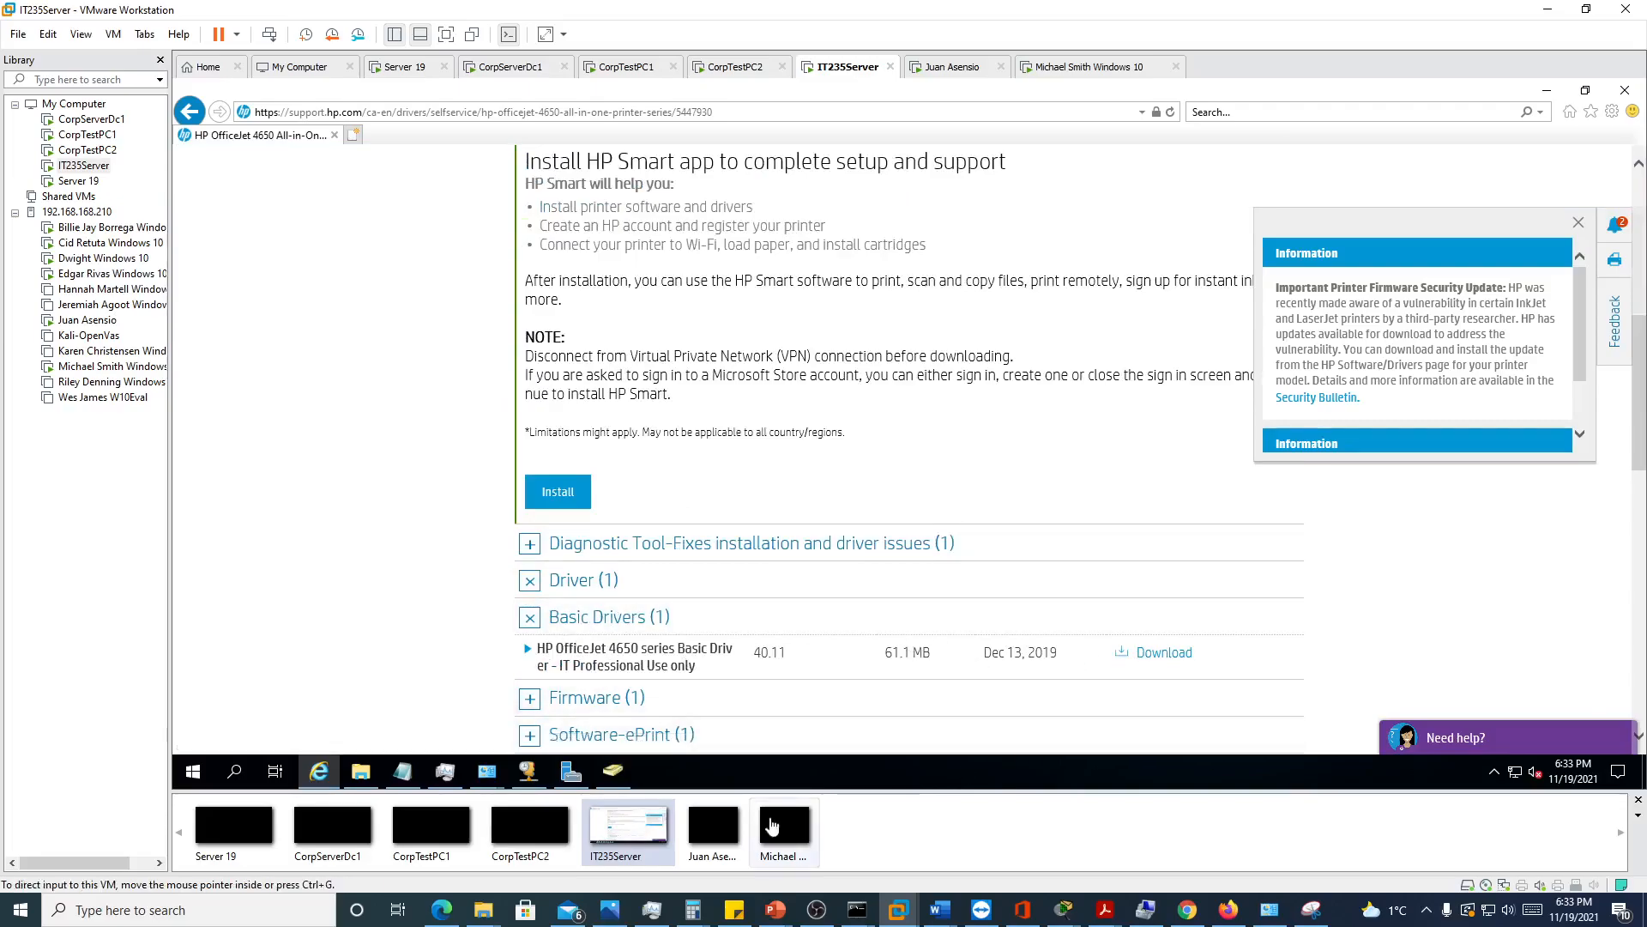
Start extracting OJ4650_Basicx64_1122.exe from the Downloads folder, then cancel the extraction and close the folder
click(360, 771)
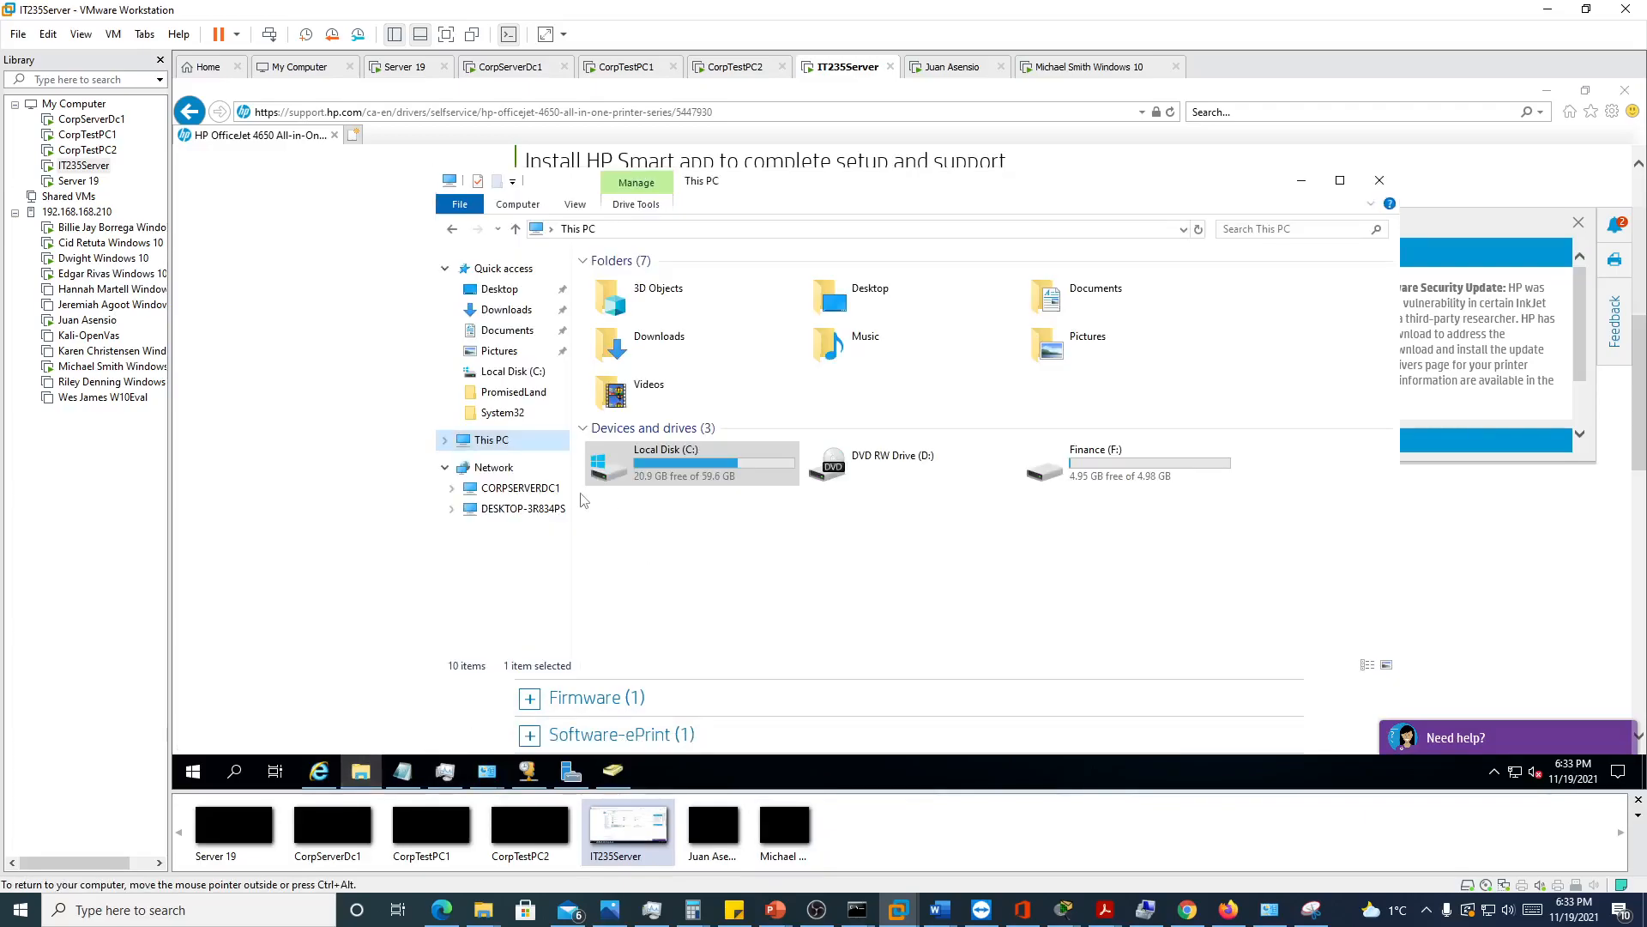
click(504, 310)
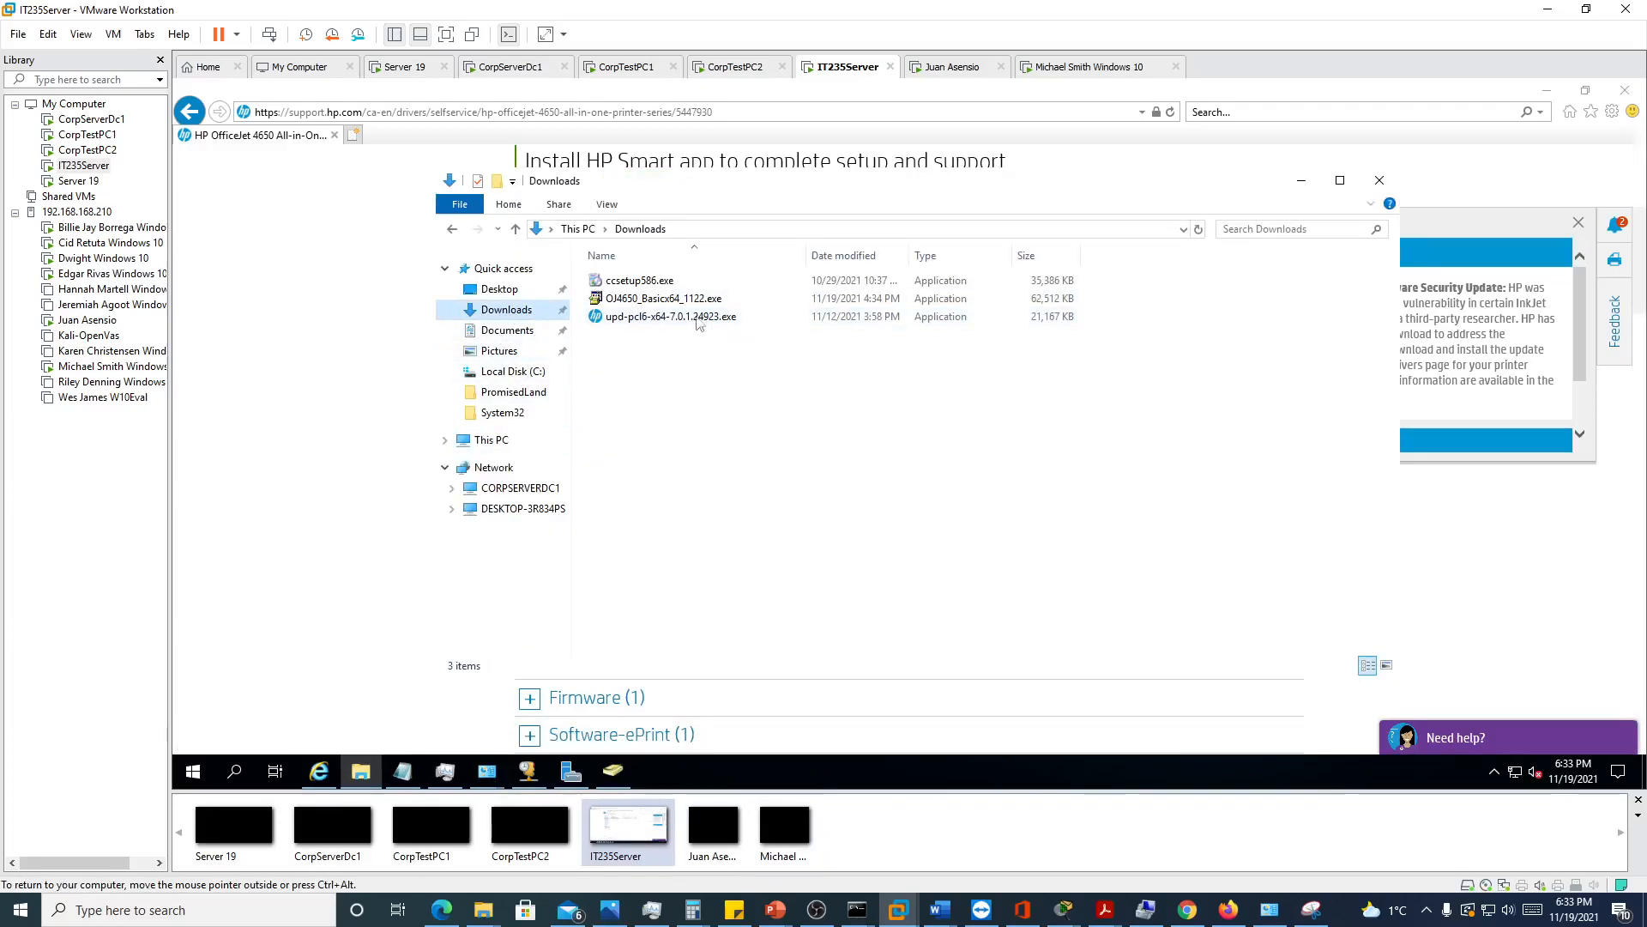
double_click(633, 299)
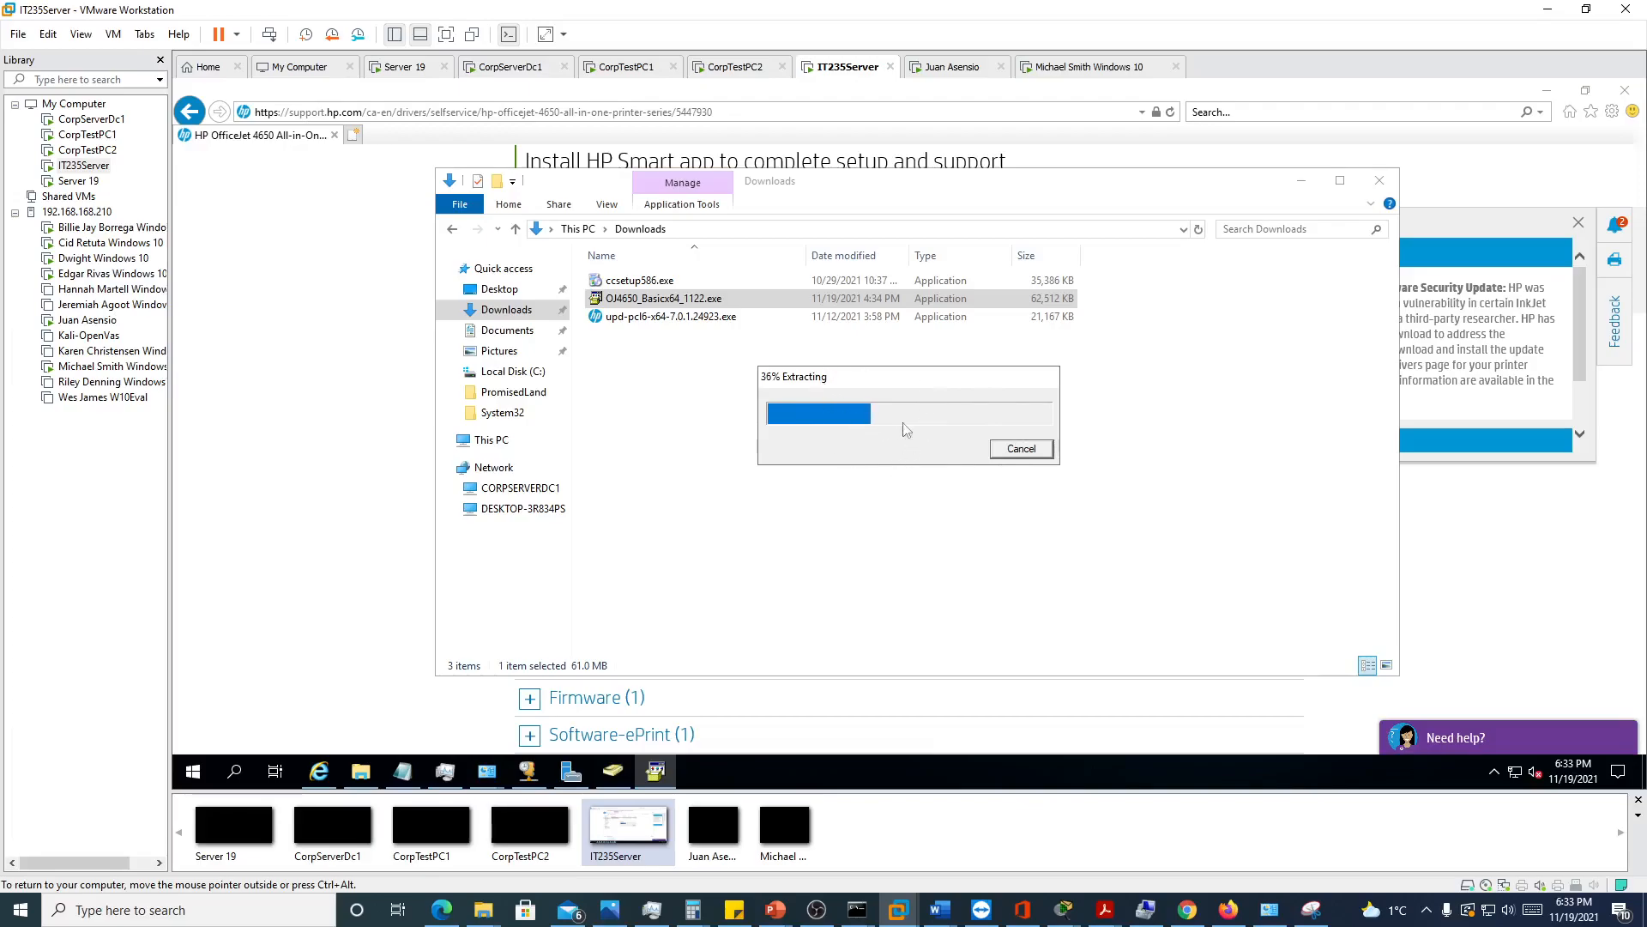
click(1015, 451)
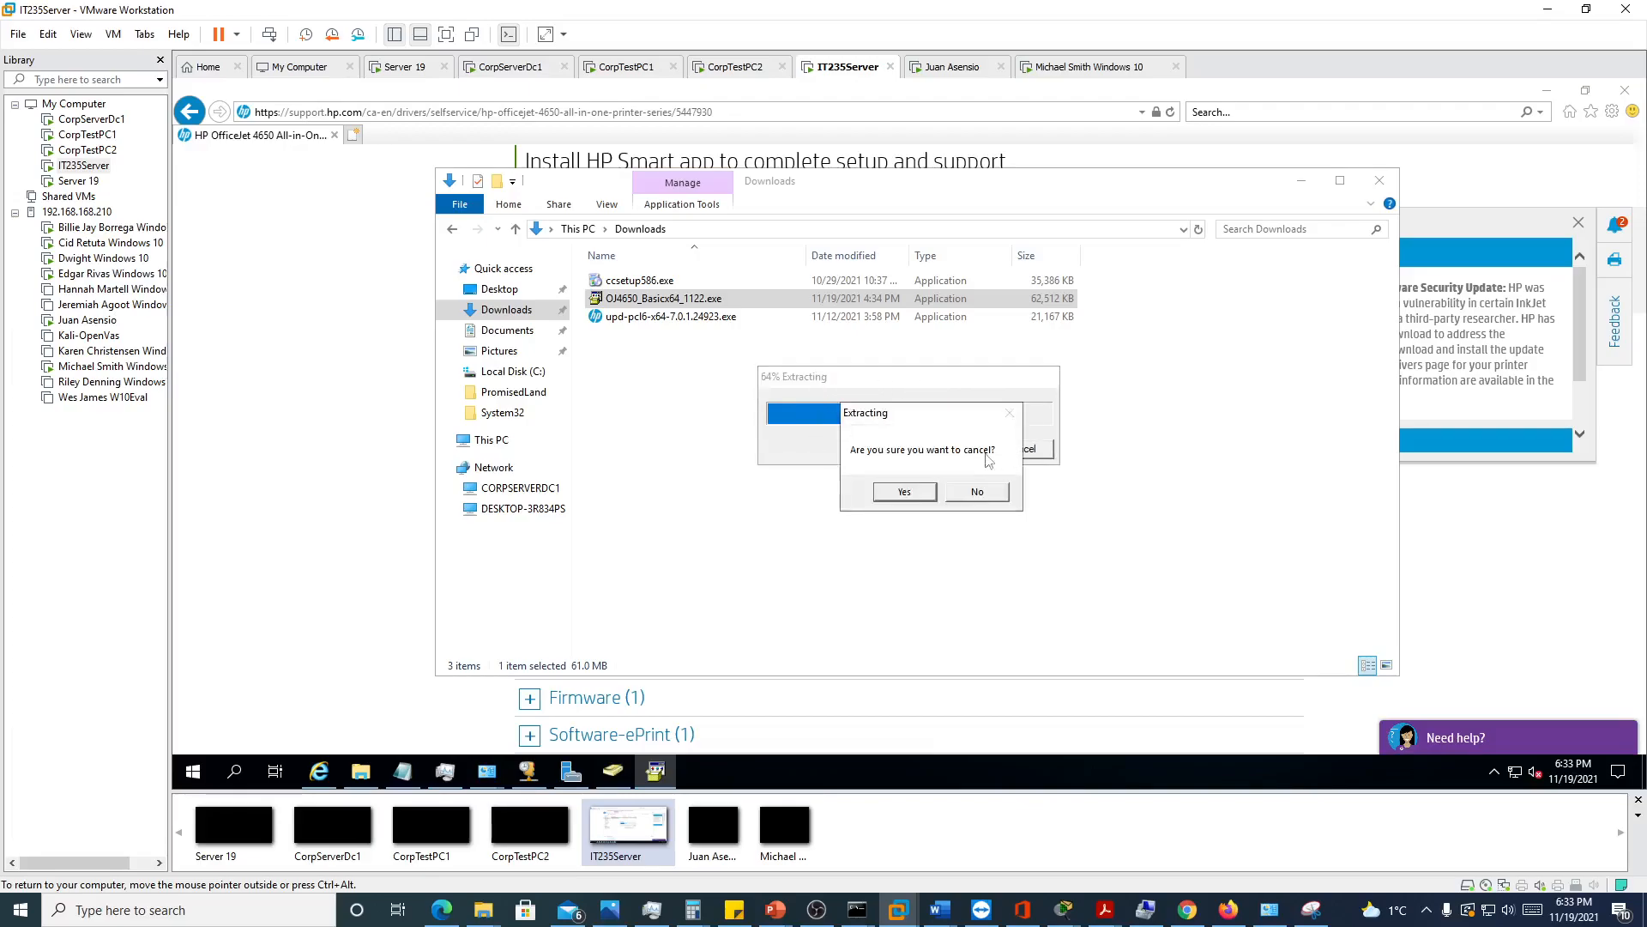
click(912, 488)
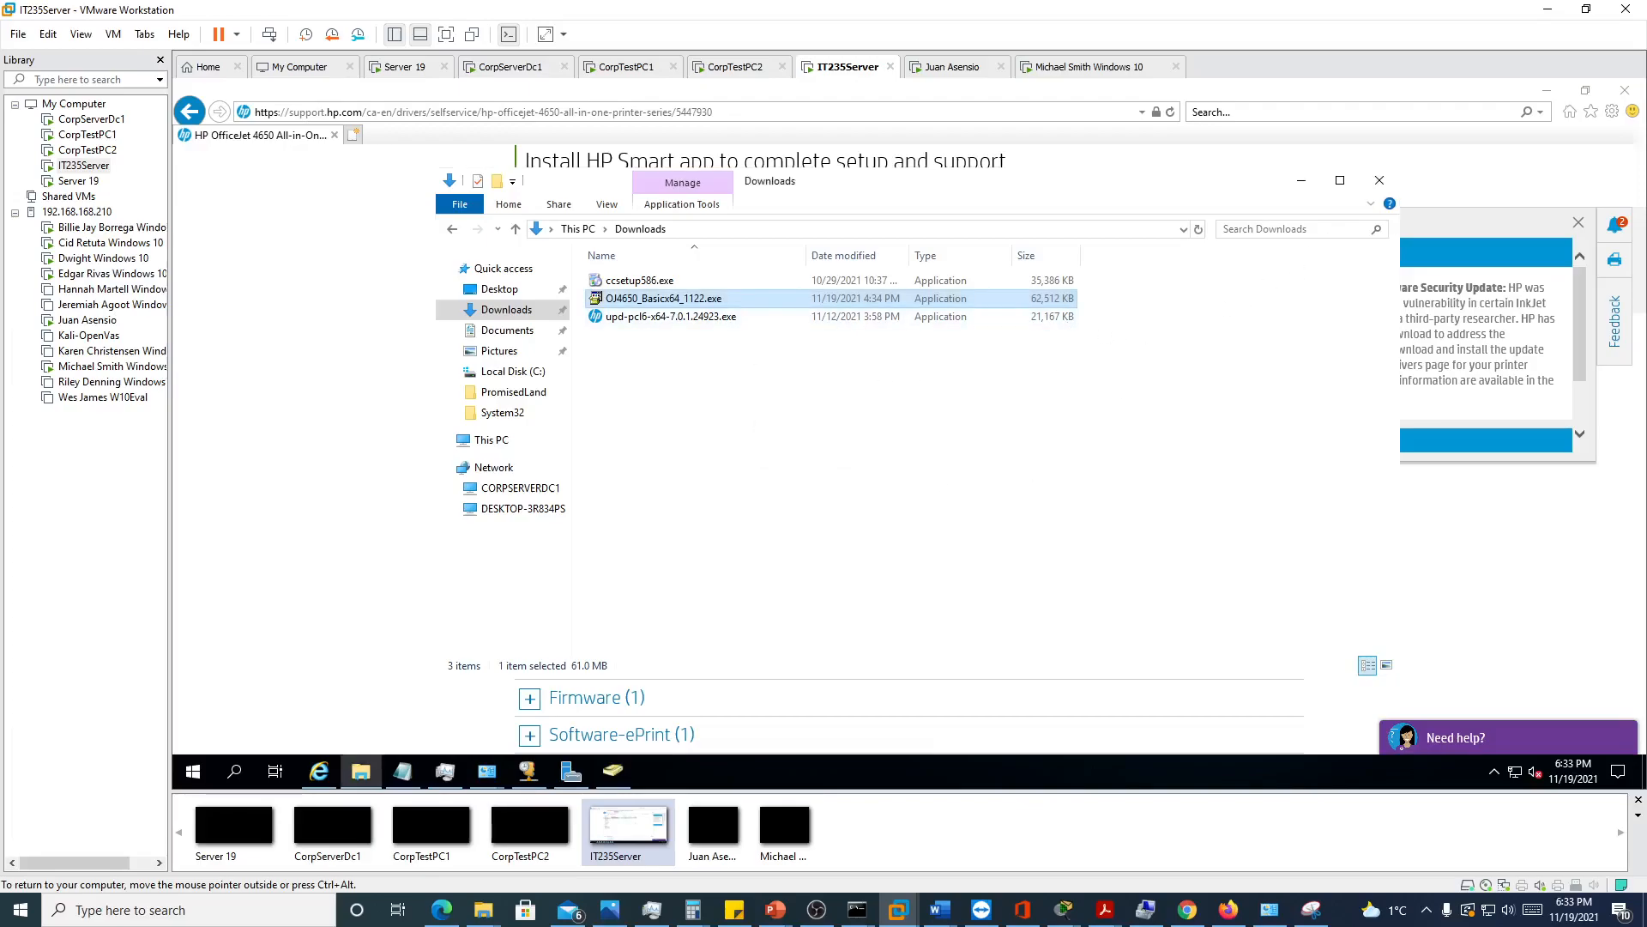
click(1379, 181)
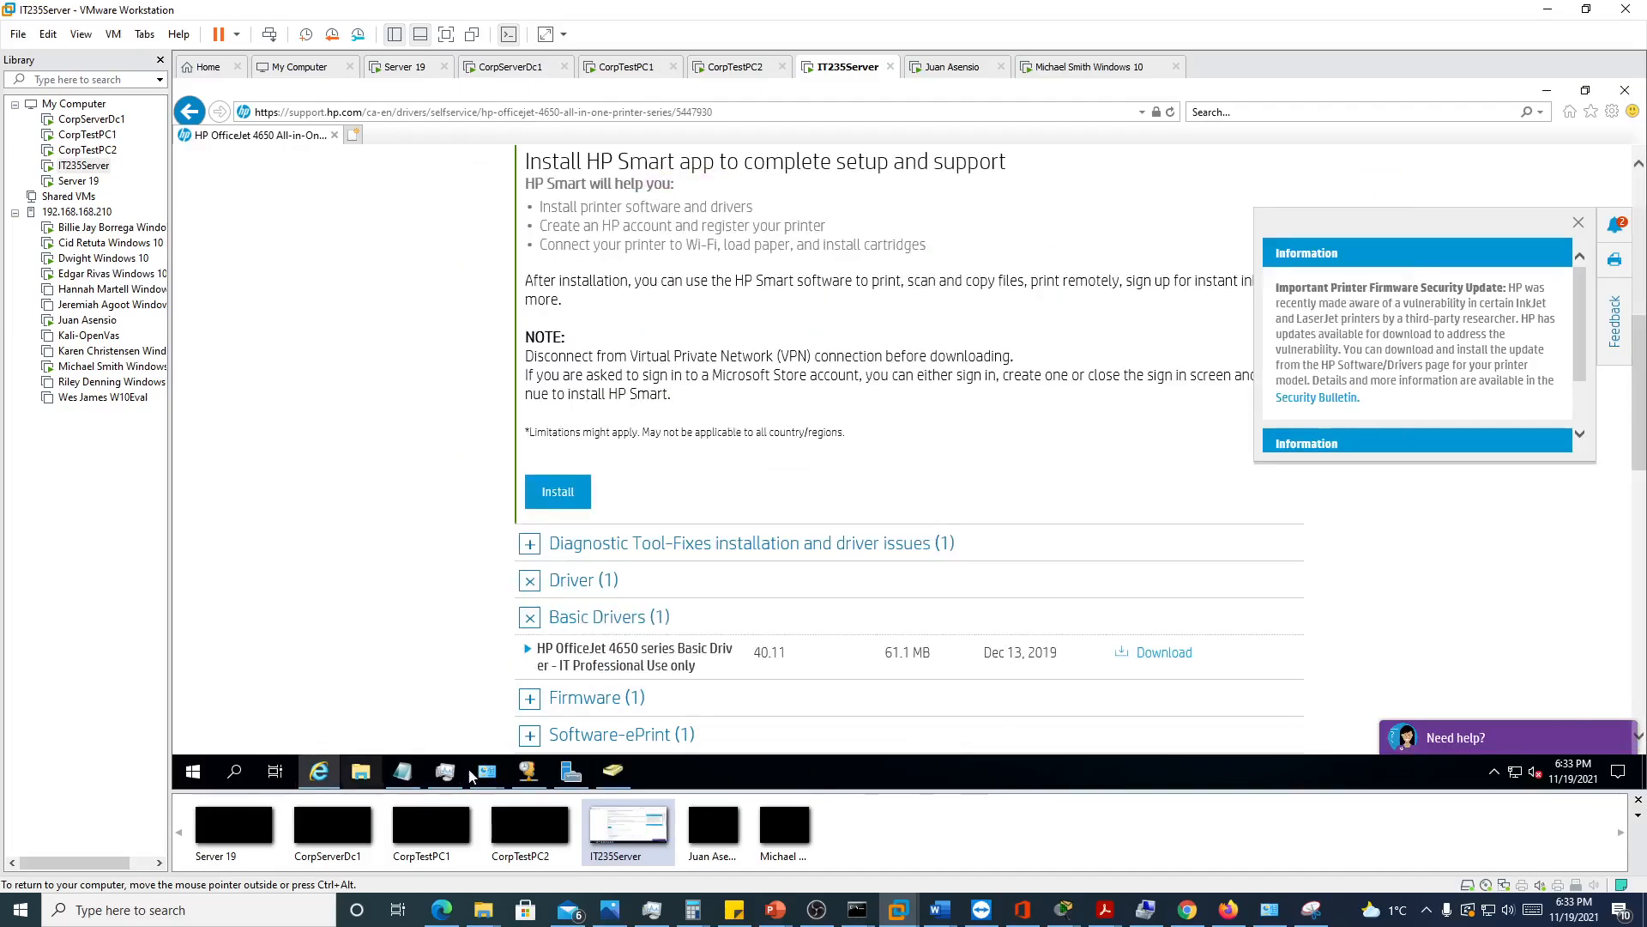
Start adding an x64 printer driver to IT235Server in Print Management, choosing to install it from disk
click(570, 773)
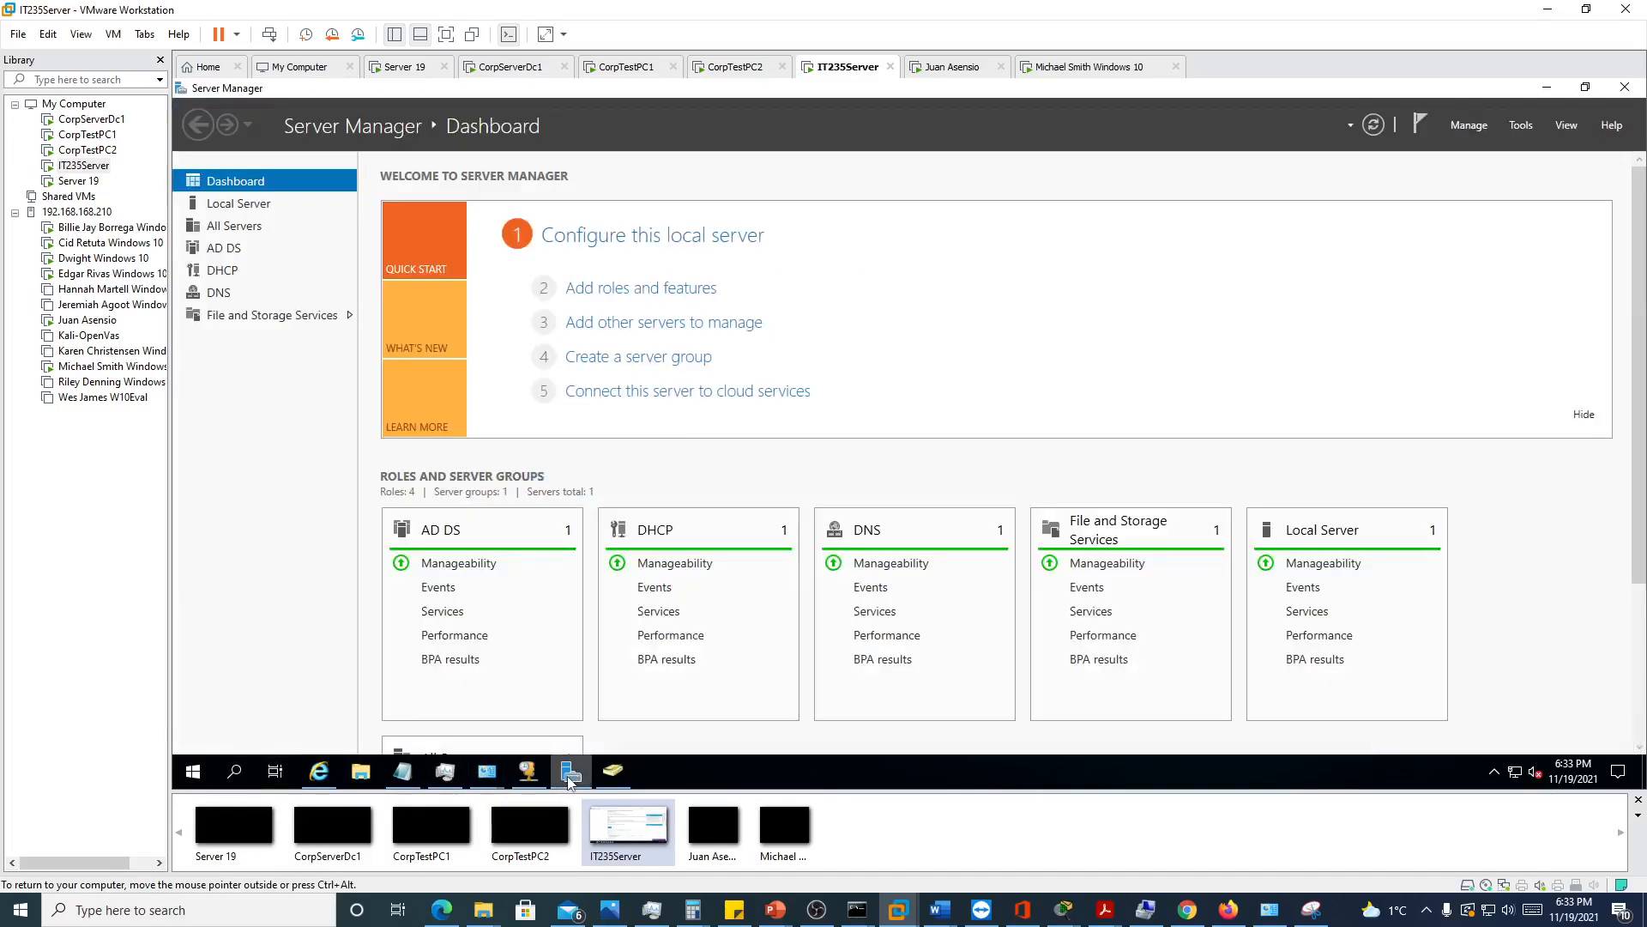
click(1522, 125)
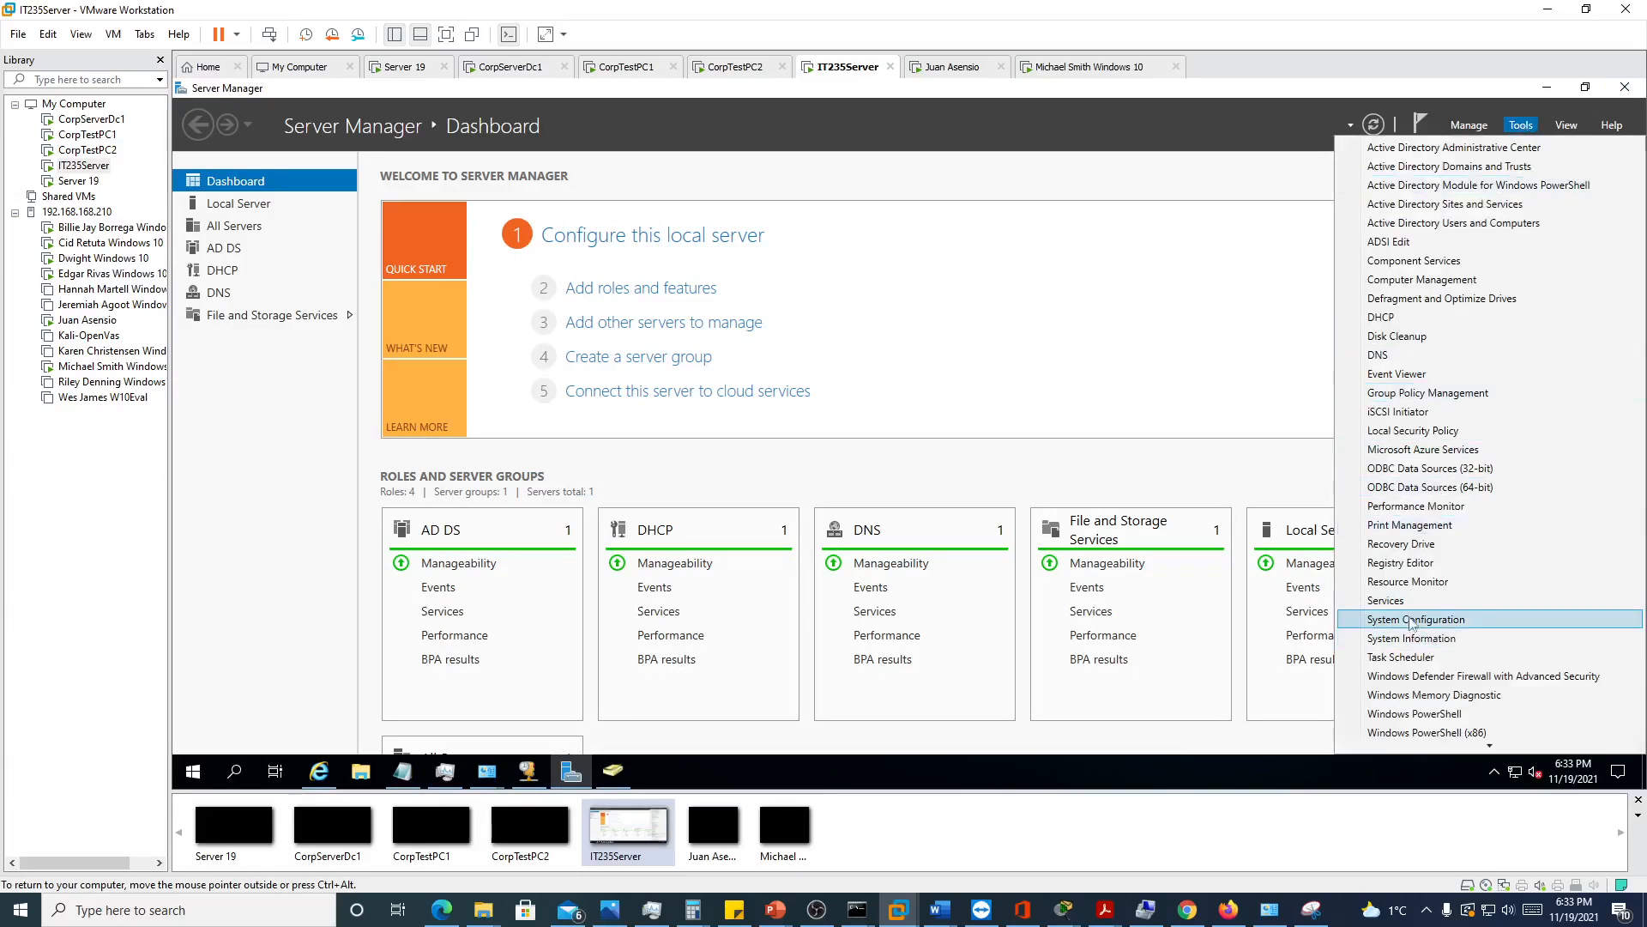
click(1400, 529)
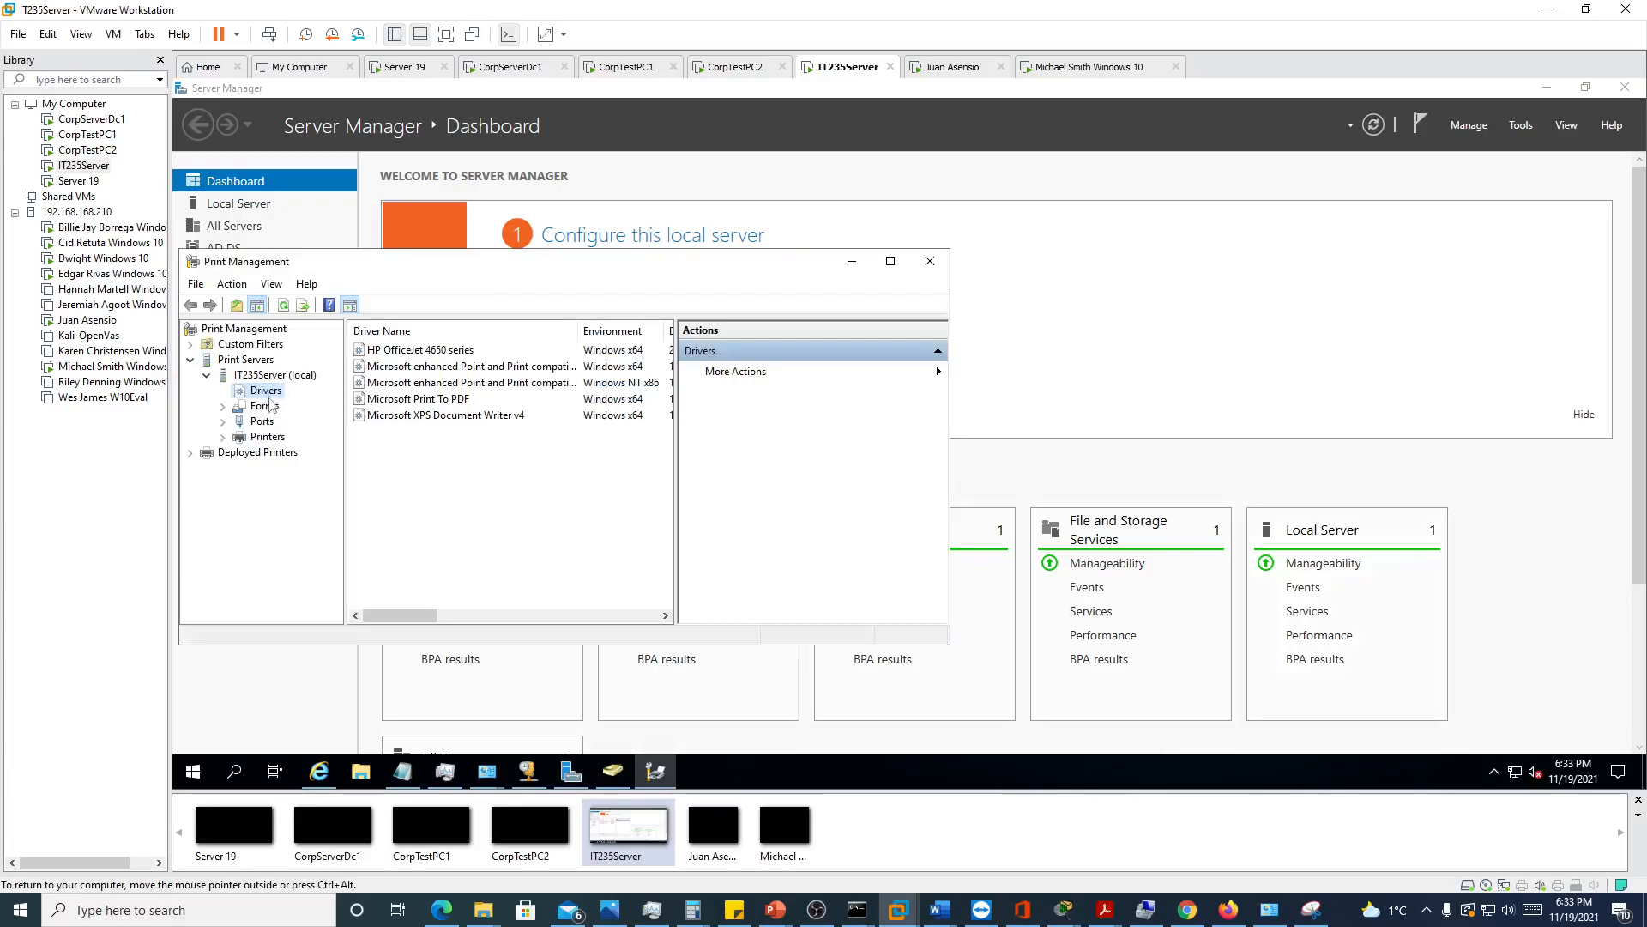
right_click(269, 395)
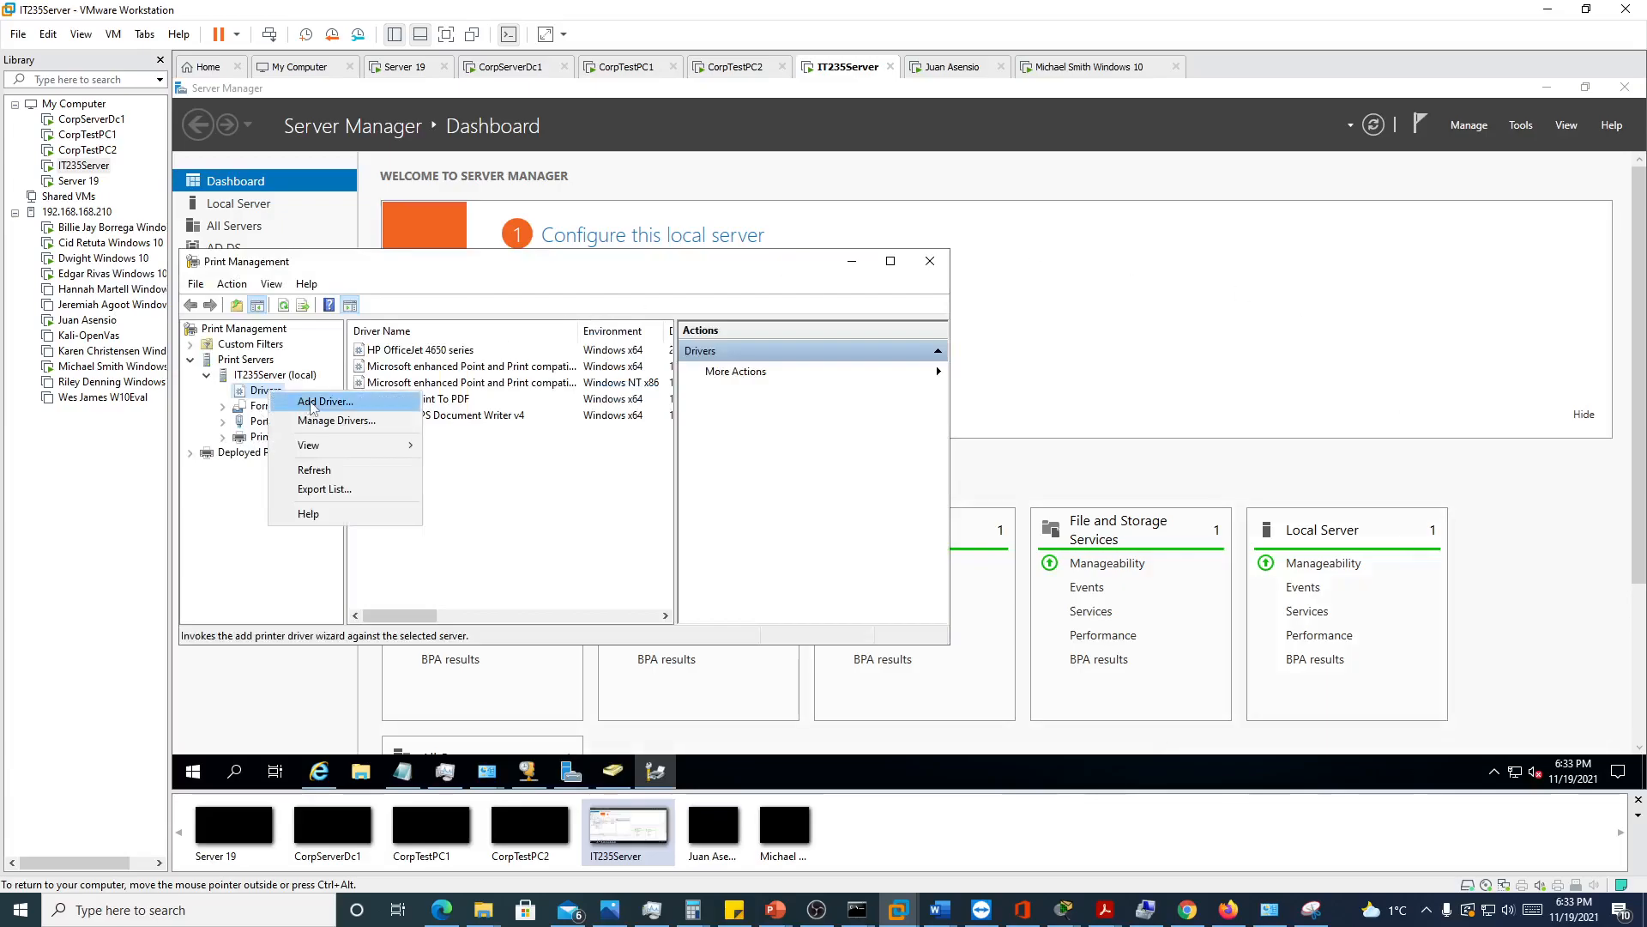
click(312, 407)
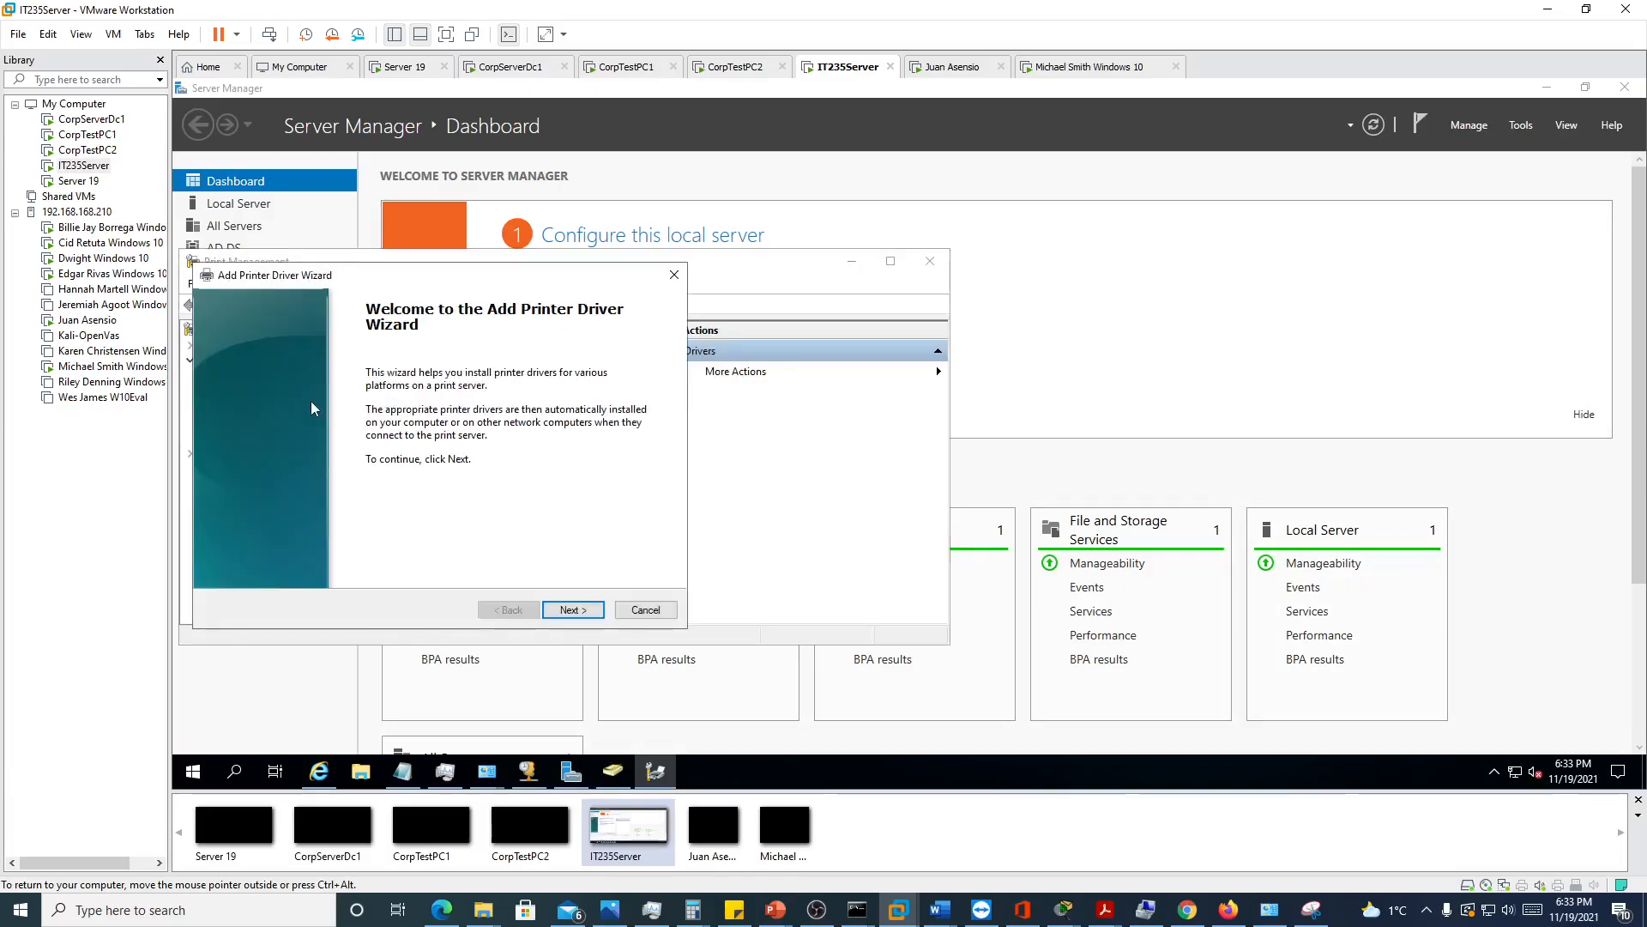
click(573, 610)
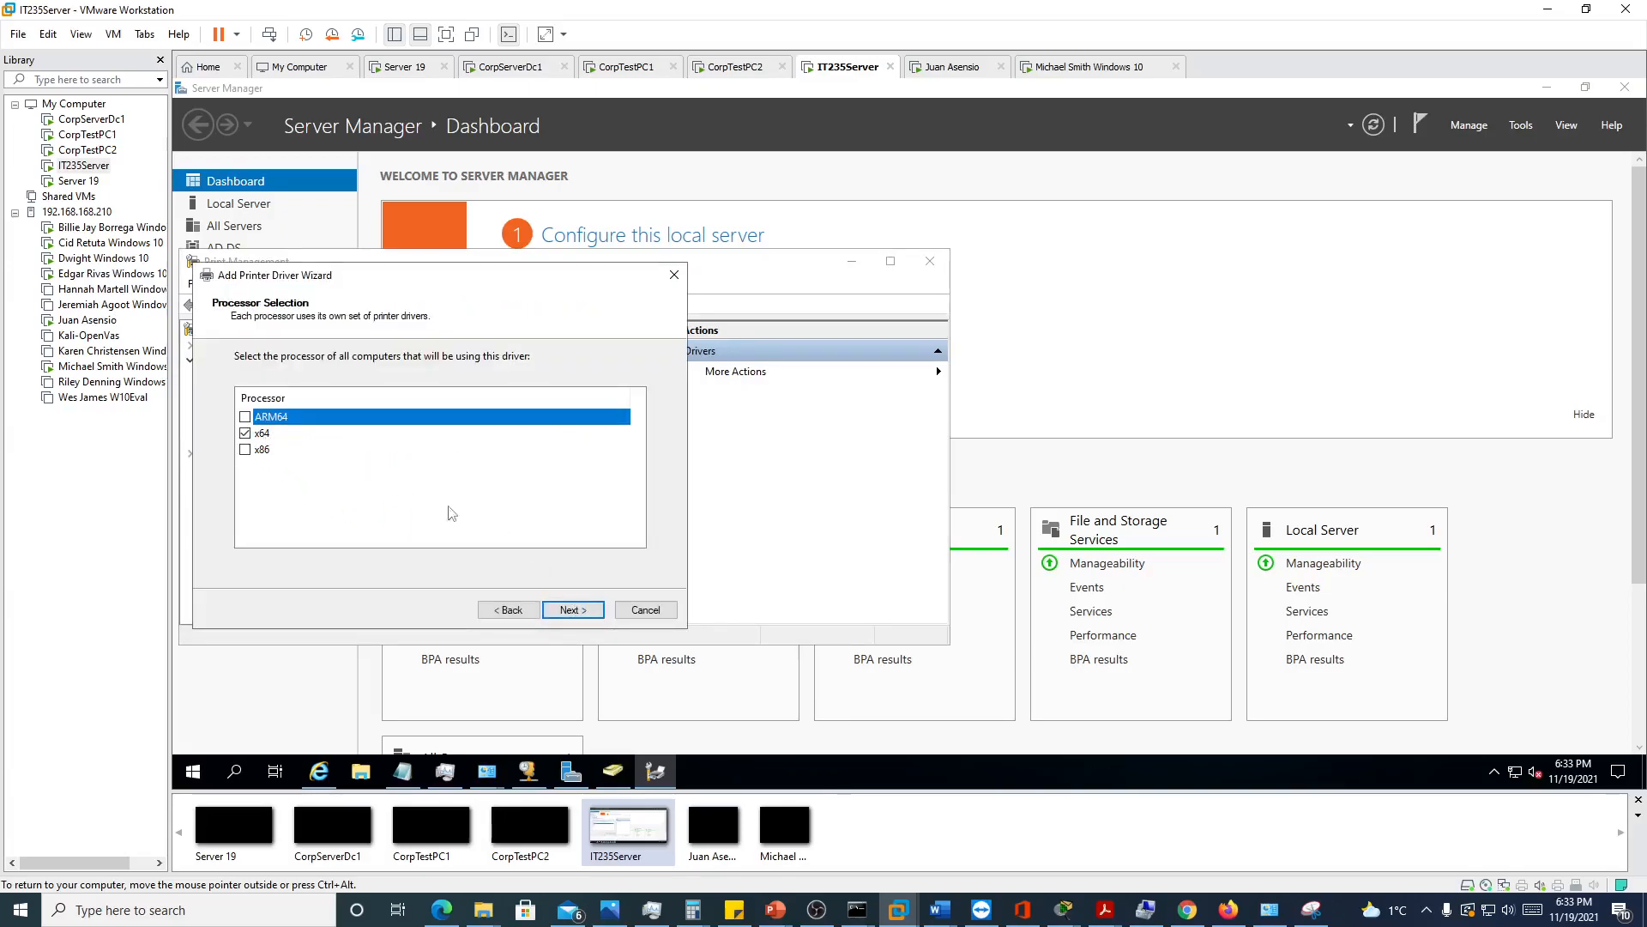
click(573, 612)
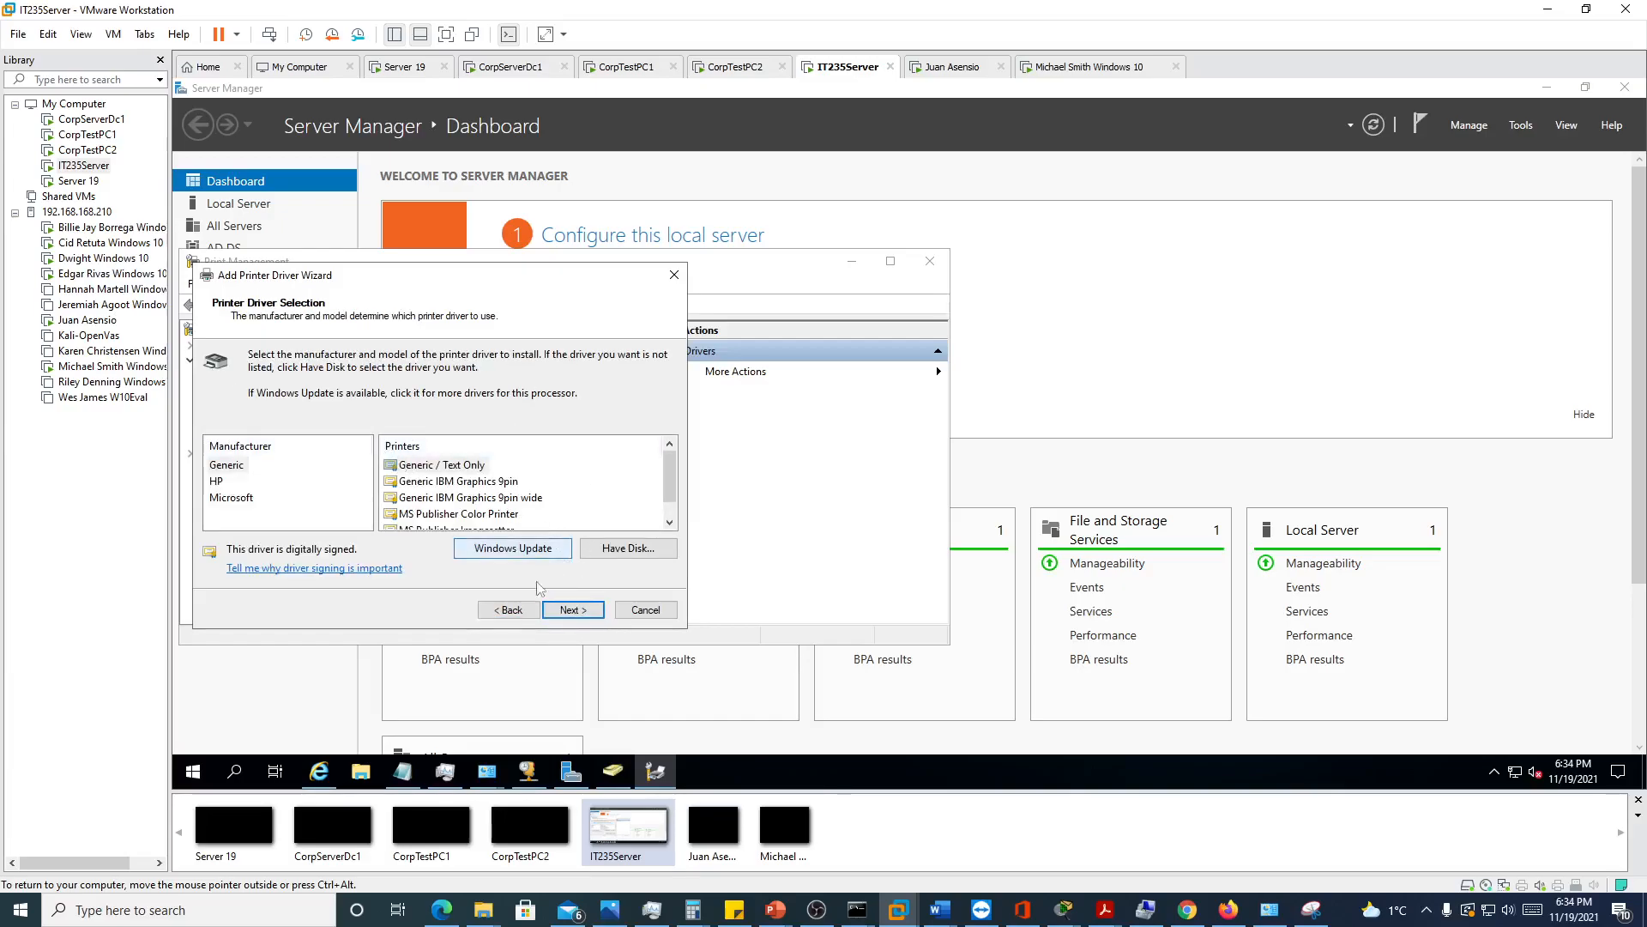
click(622, 549)
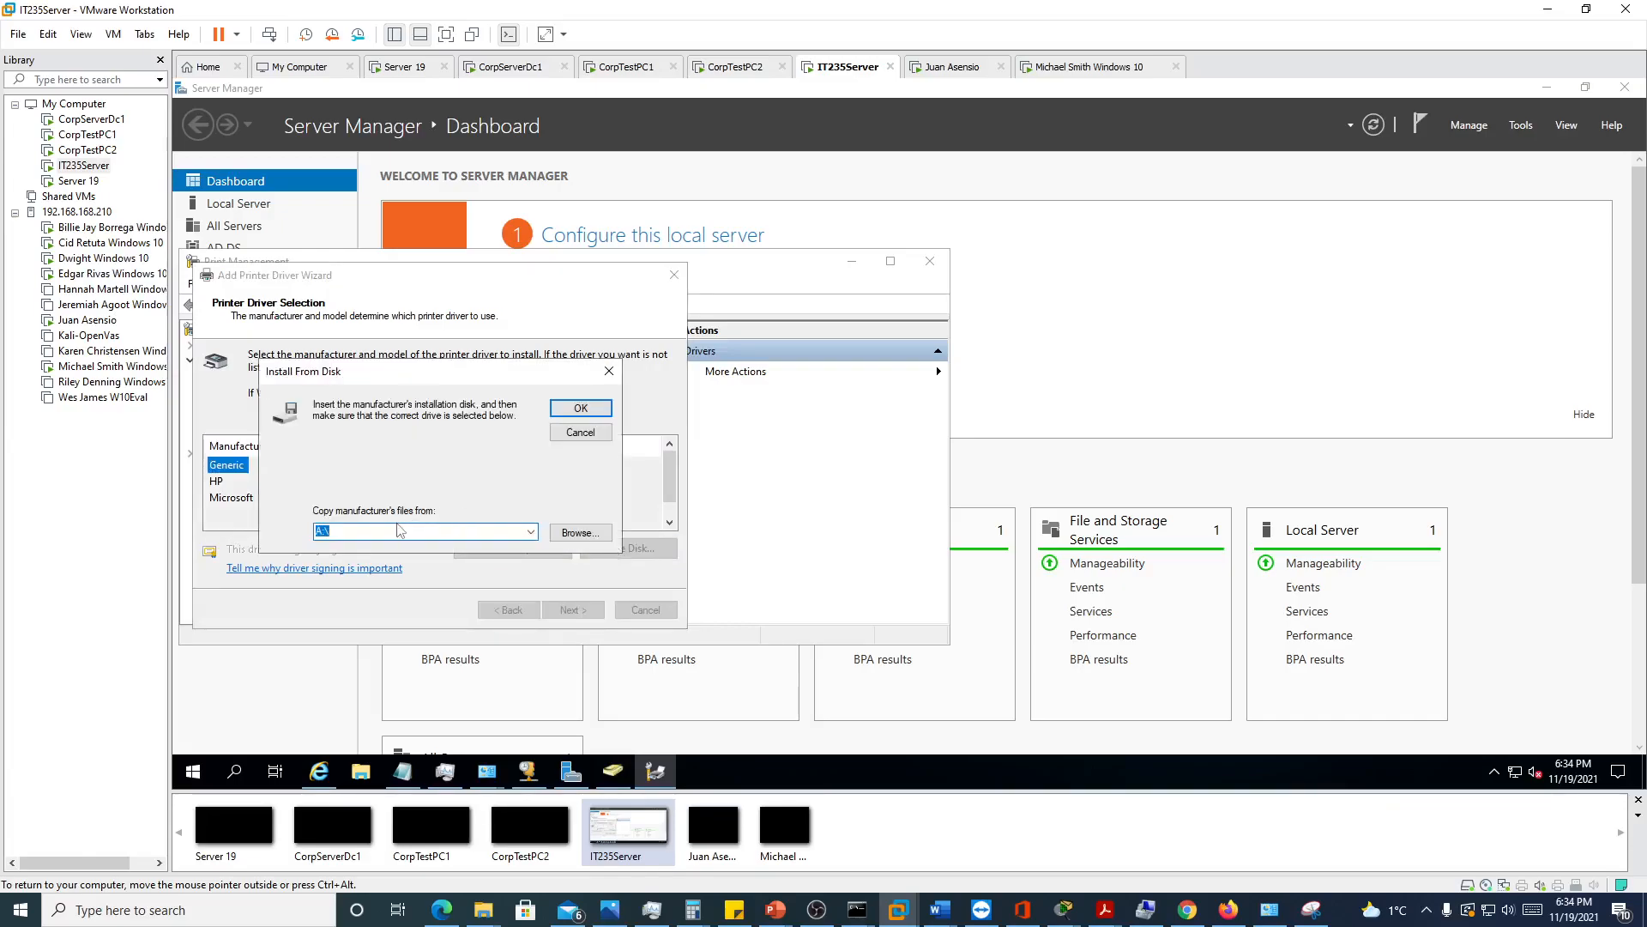
Browse to the extracted driver folder C:\Users\Administrator\AppData\Local\Temp\7zS0ADD in File Explorer
click(362, 774)
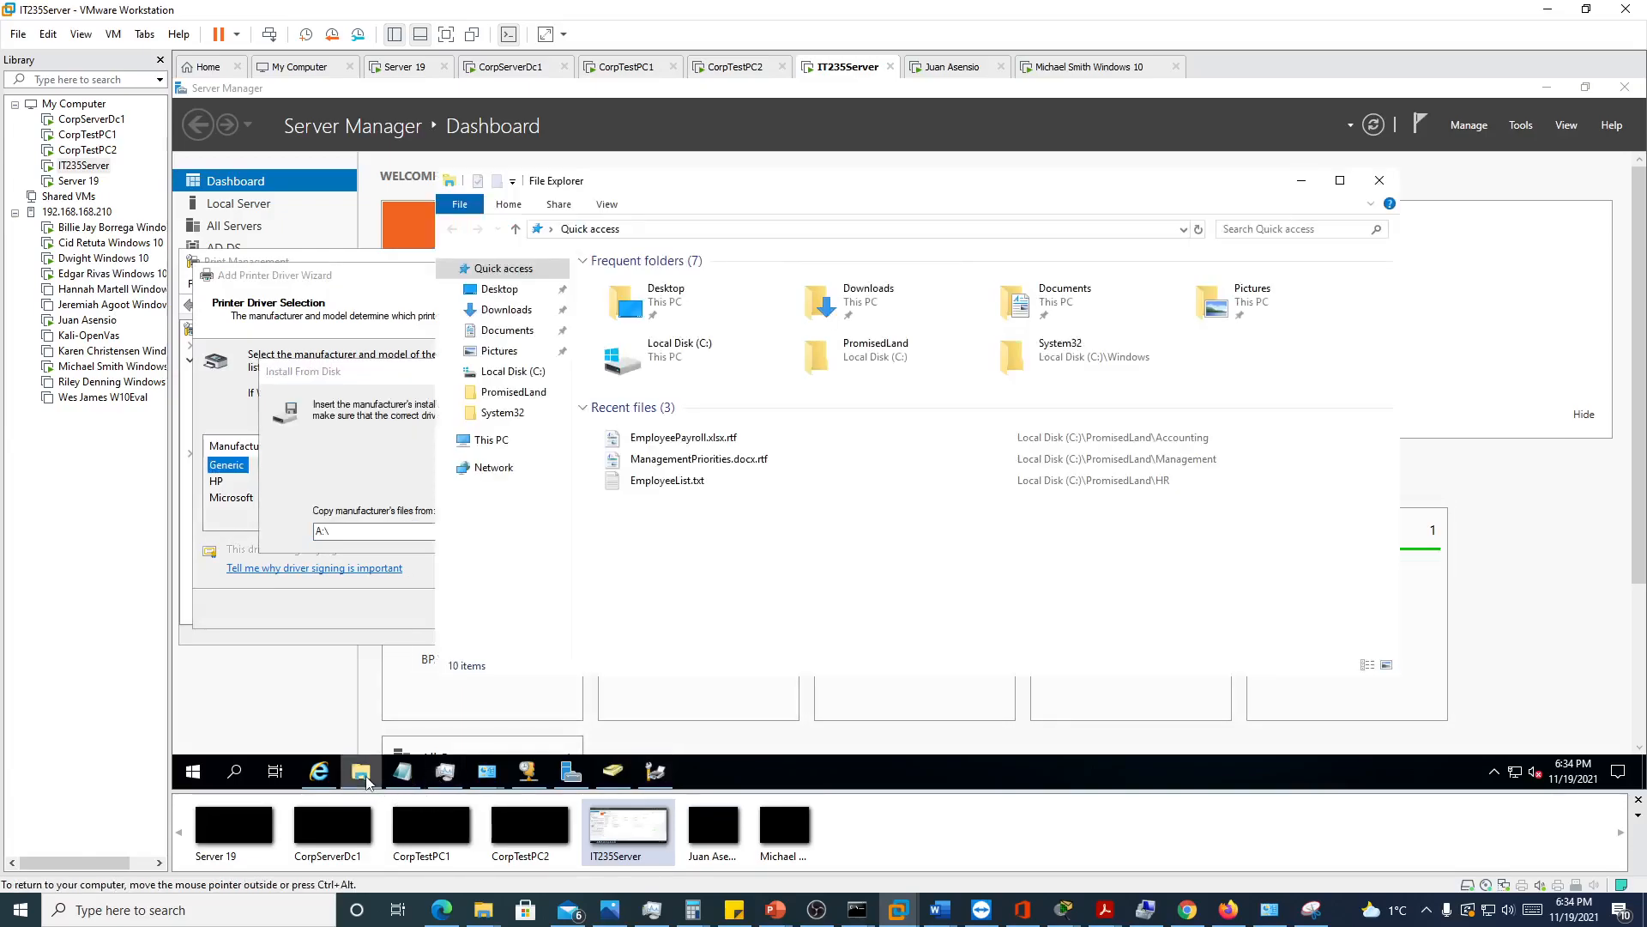
click(519, 442)
double_click(682, 463)
double_click(616, 425)
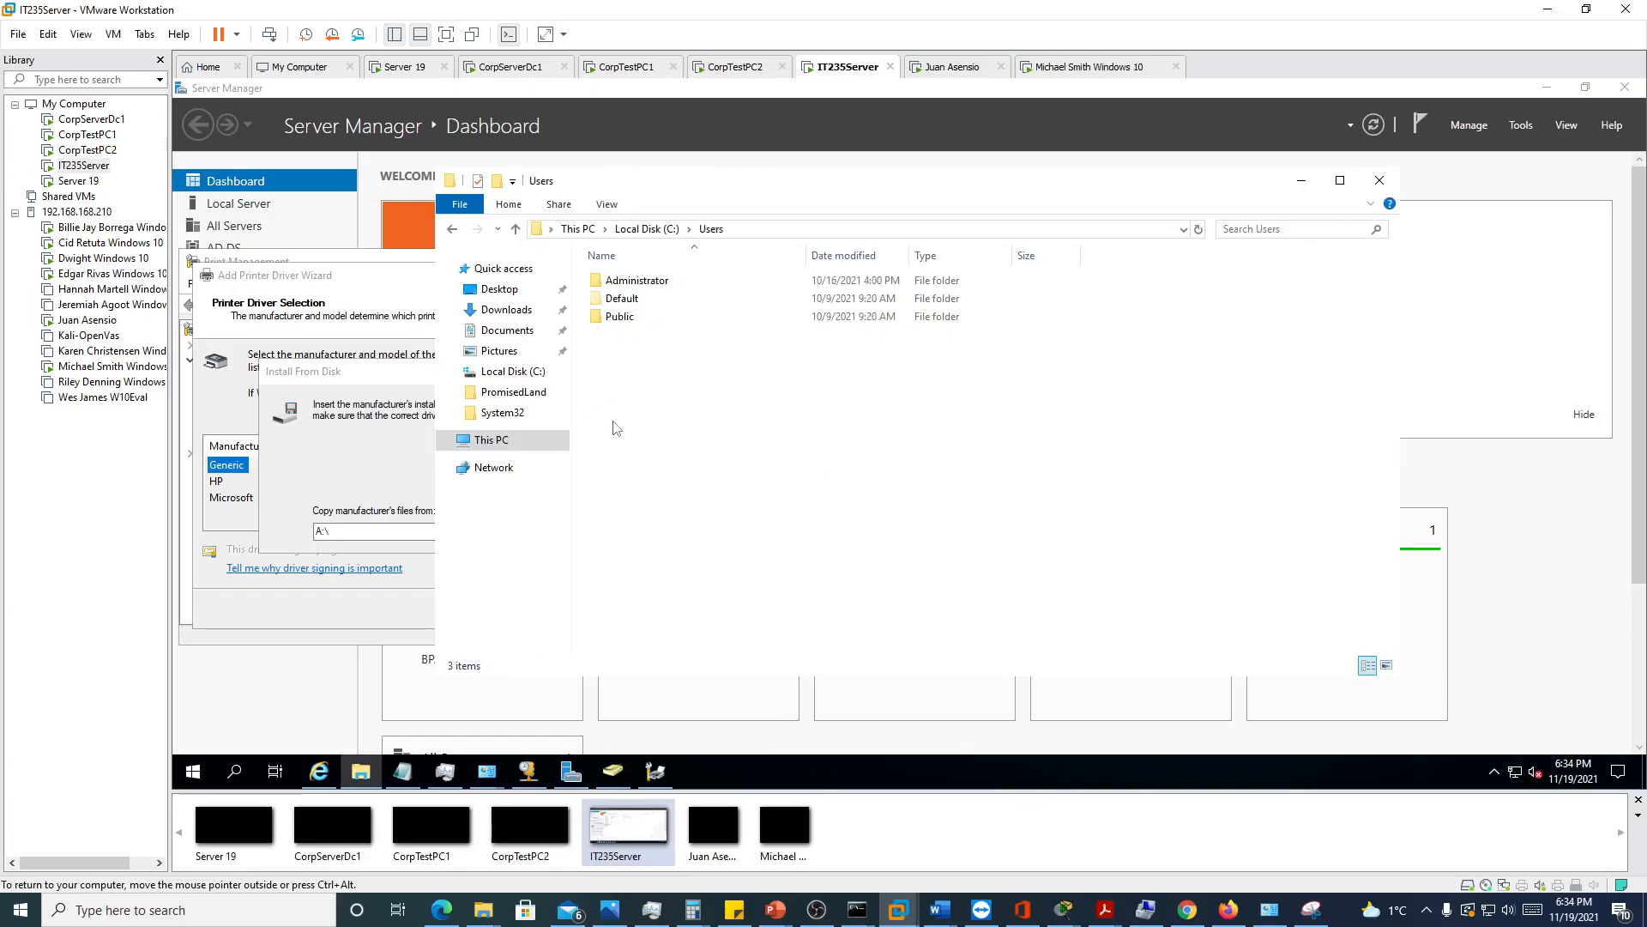
click(635, 286)
double_click(636, 286)
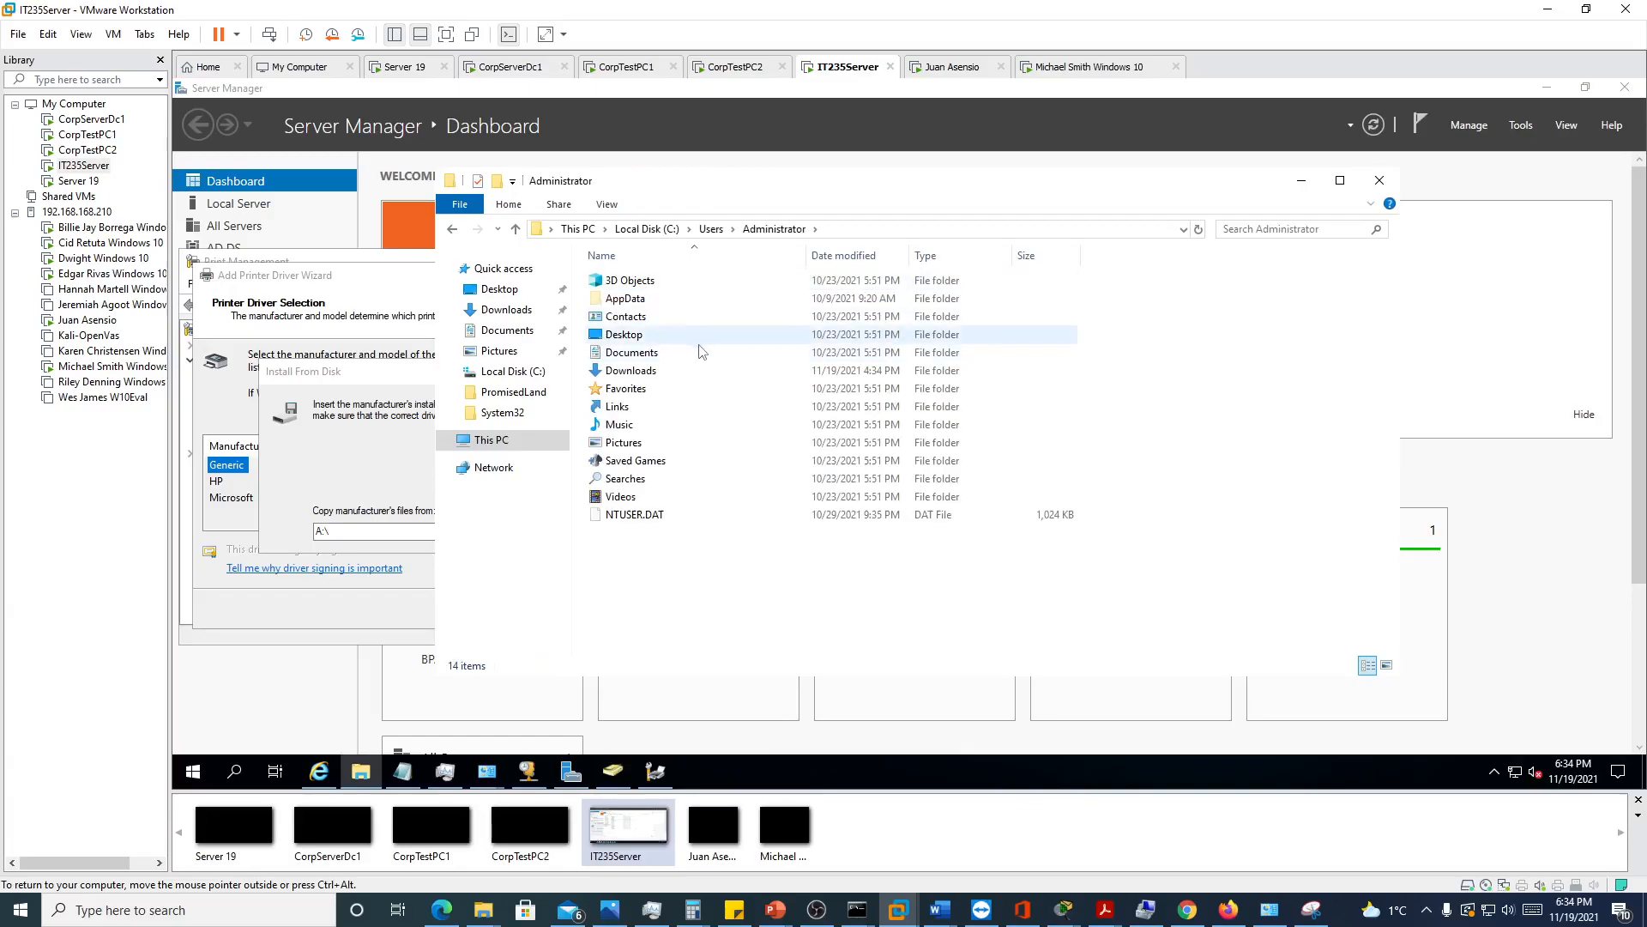
double_click(625, 300)
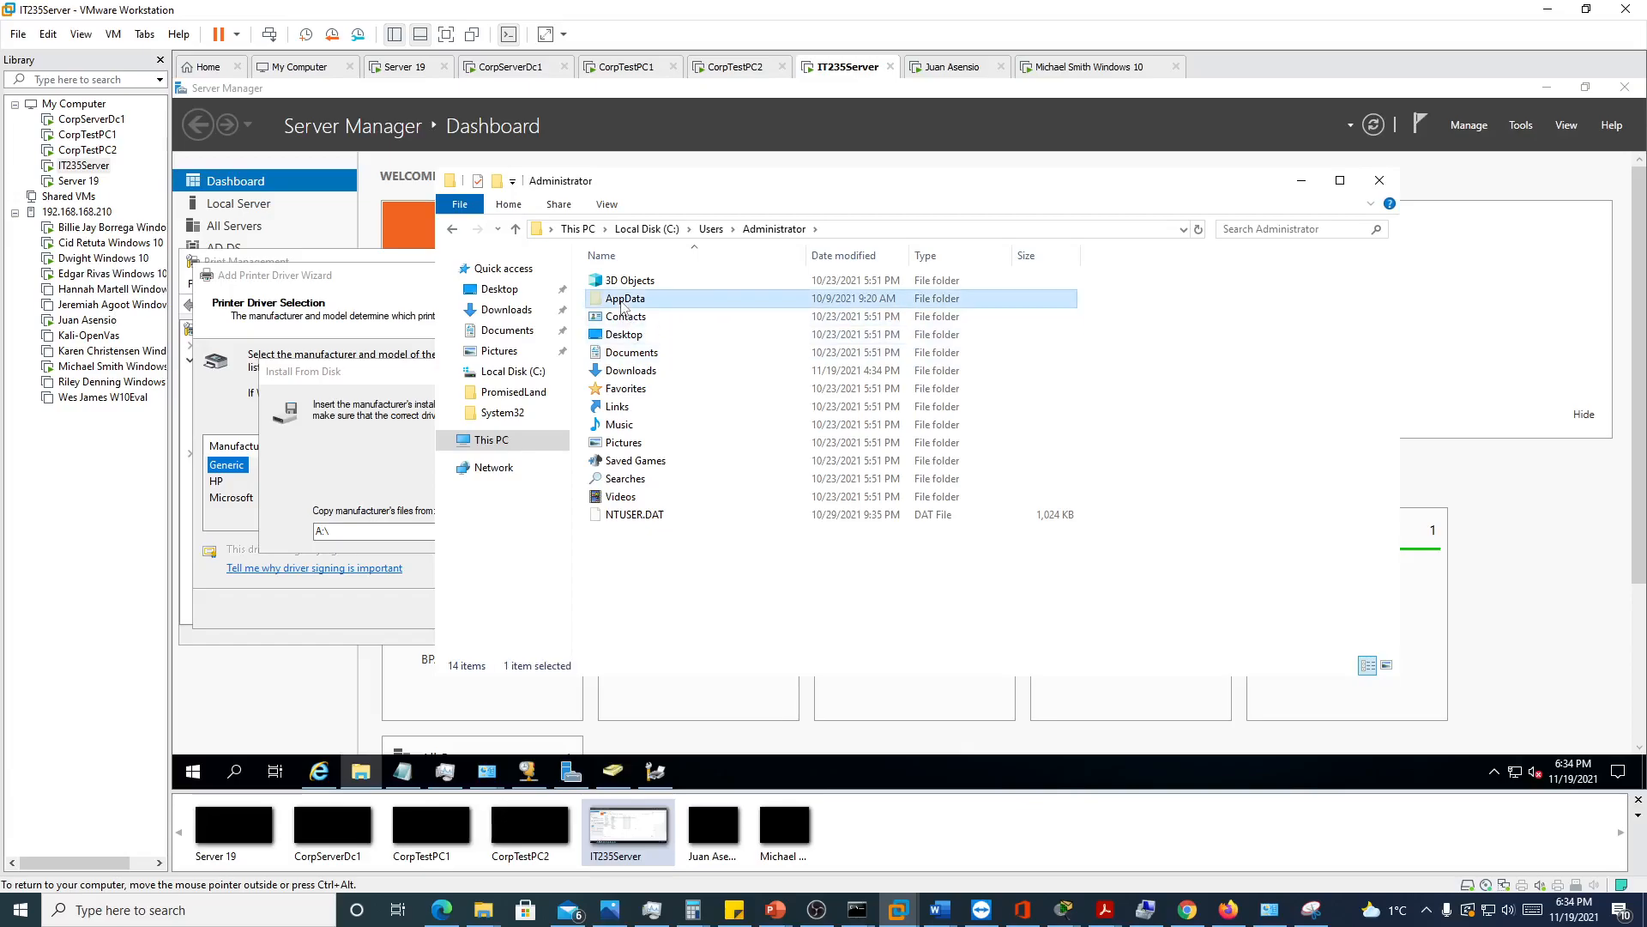
double_click(617, 280)
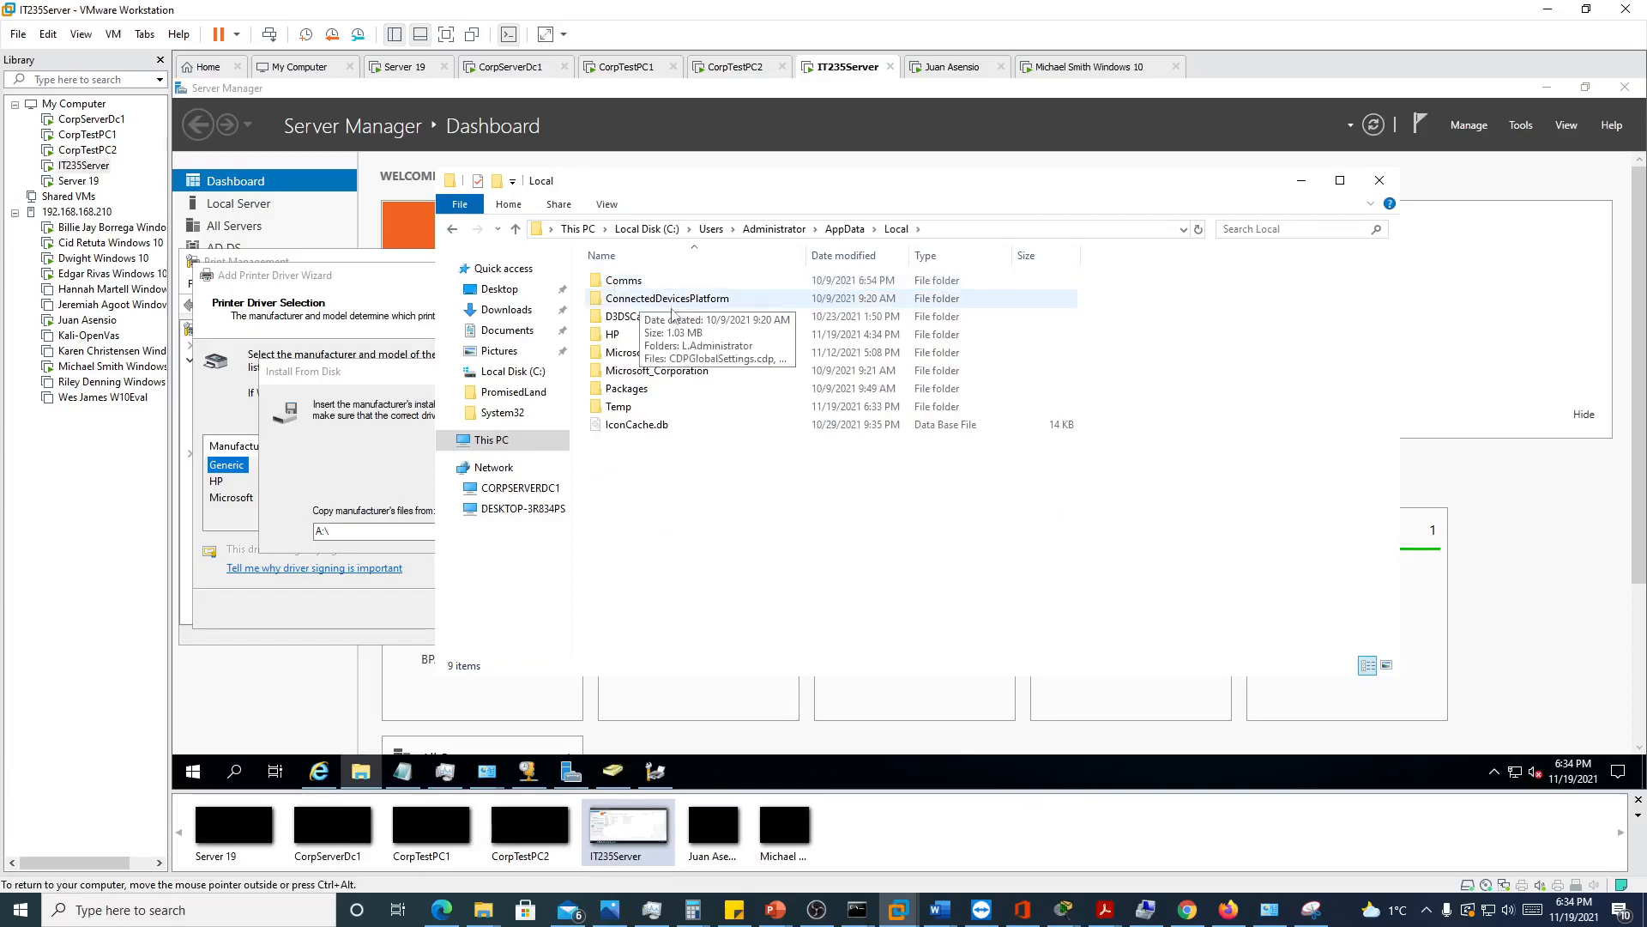
double_click(631, 408)
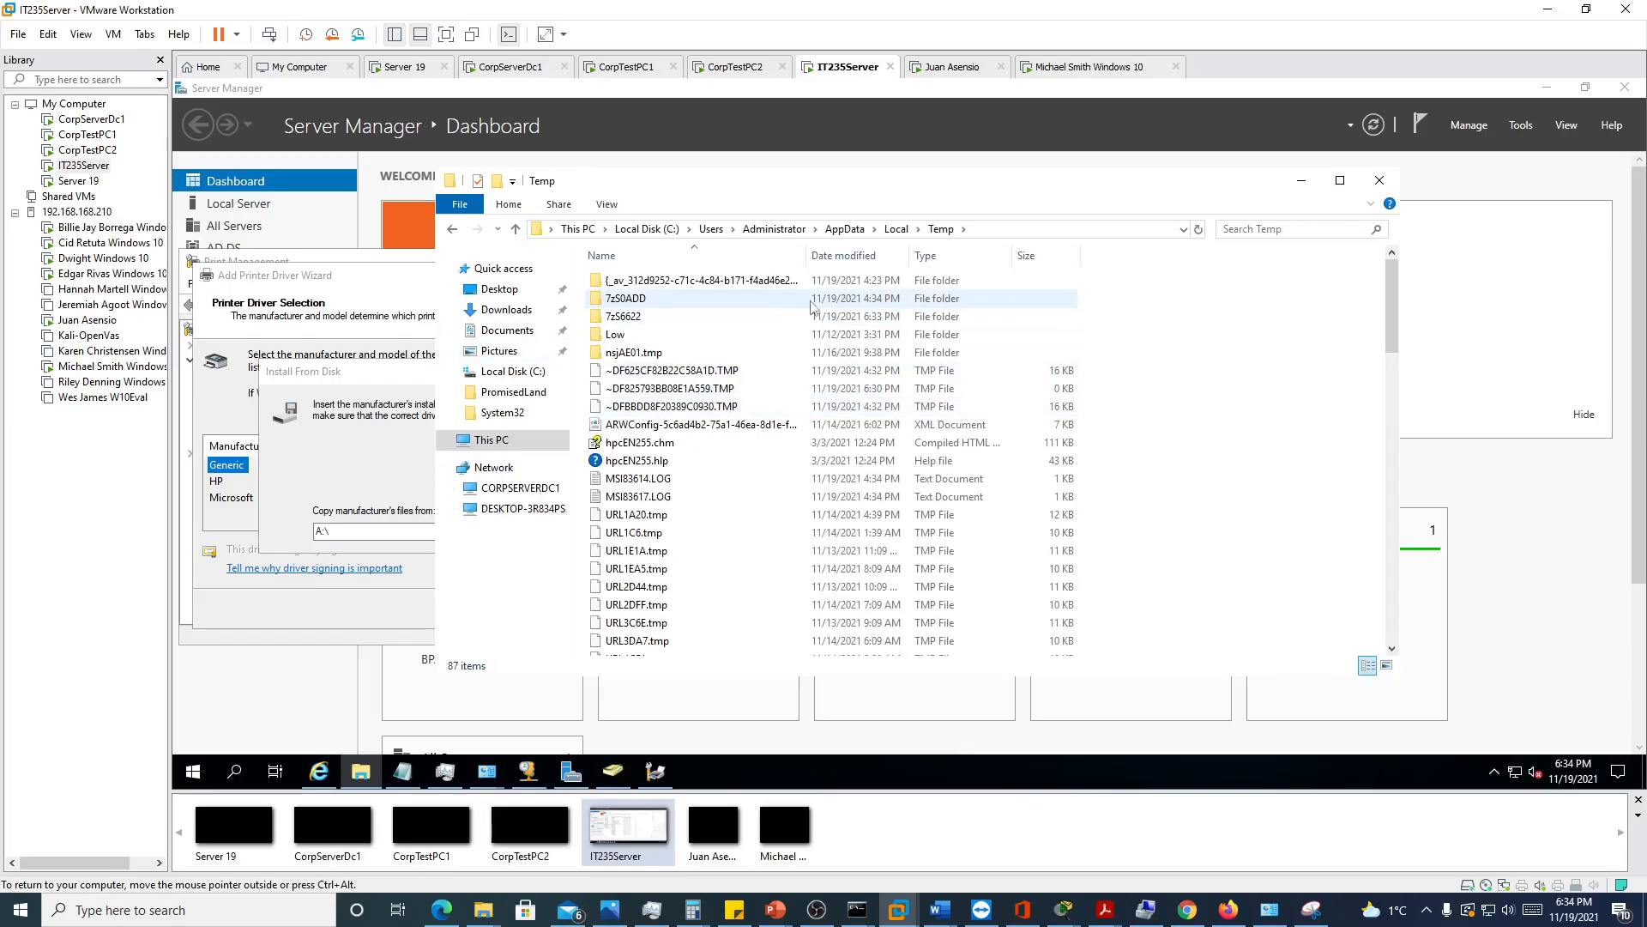
double_click(623, 301)
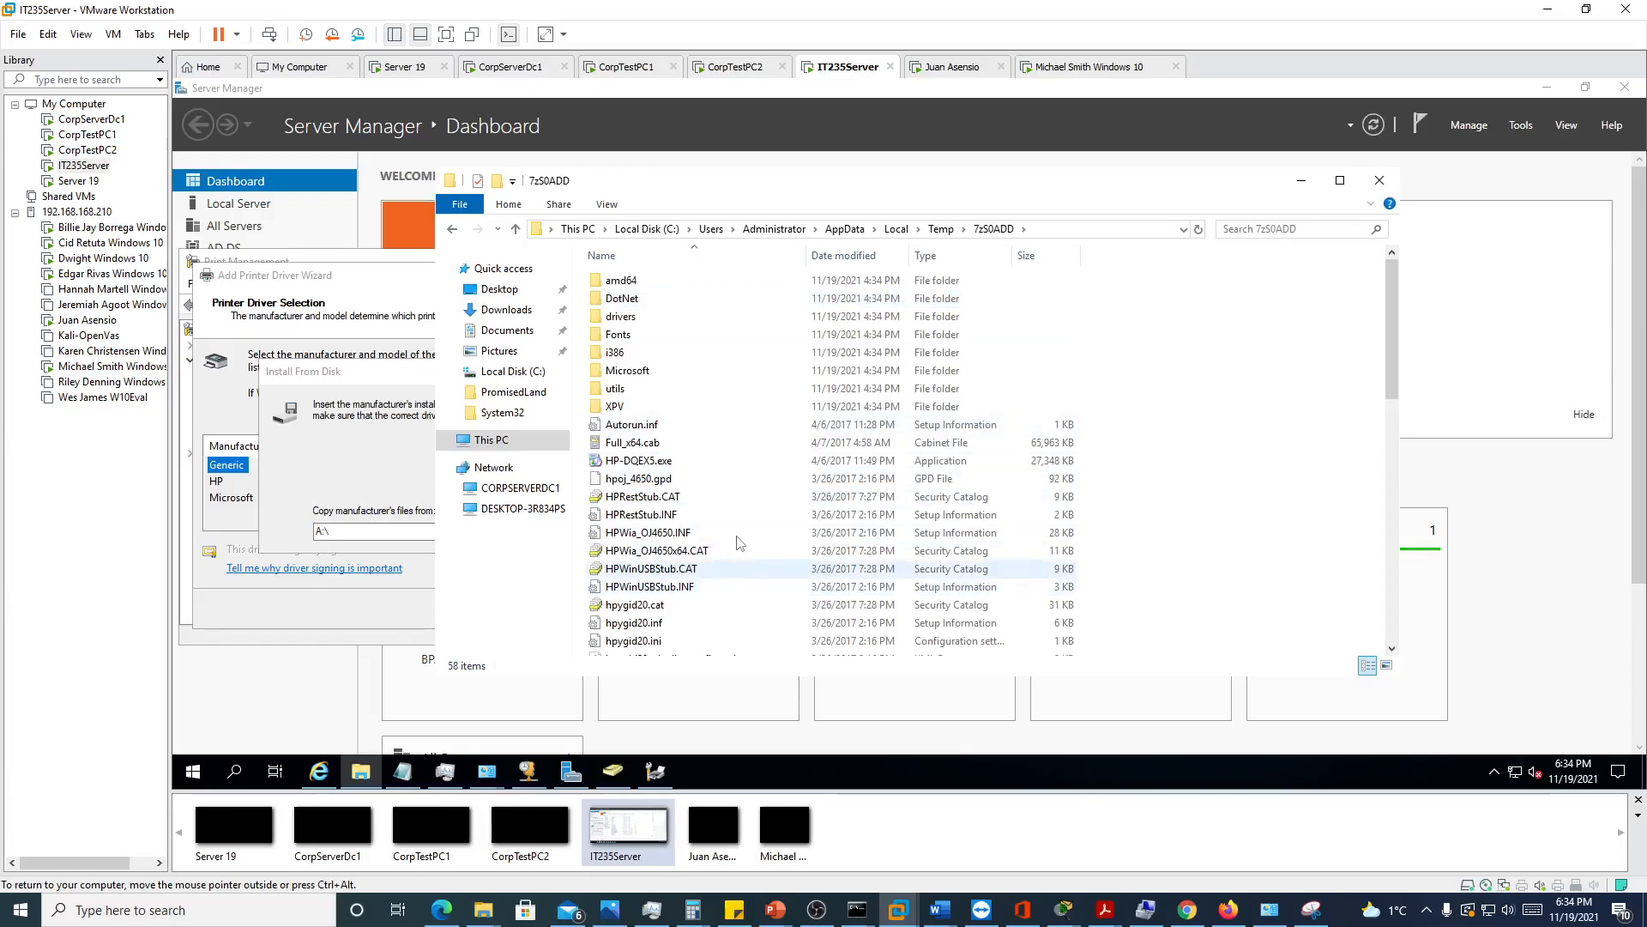
Copy the full path of the 7zS0ADD folder into the manufacturer's files location for the disk installation
click(1071, 230)
key(ctrl+c)
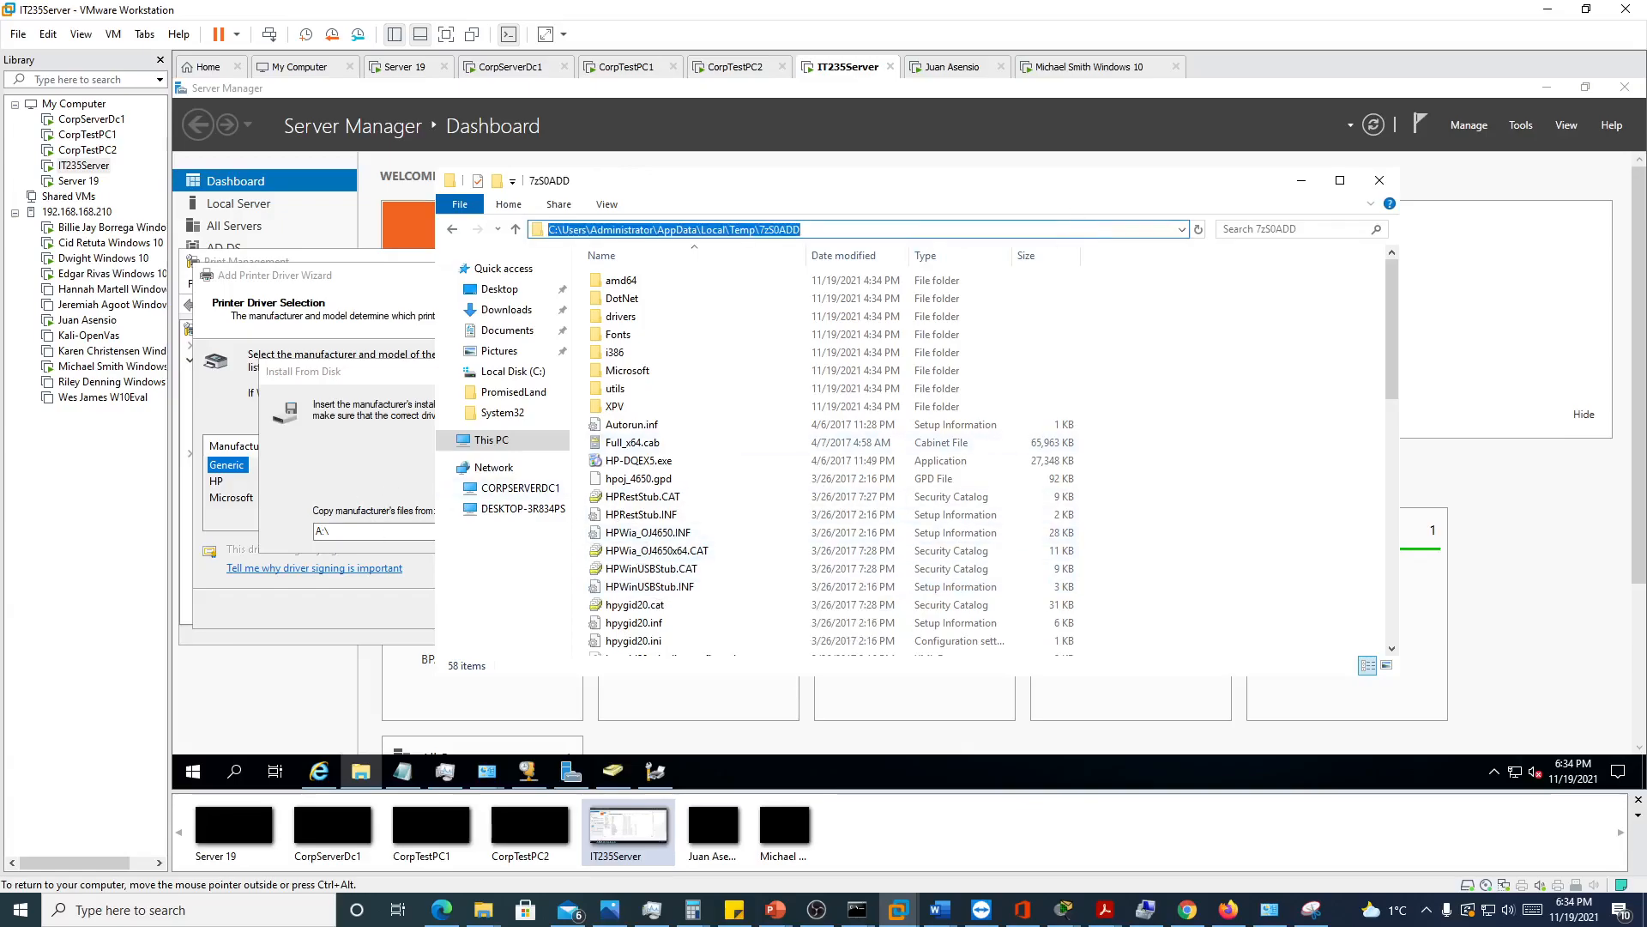
click(374, 531)
key(ctrl+v)
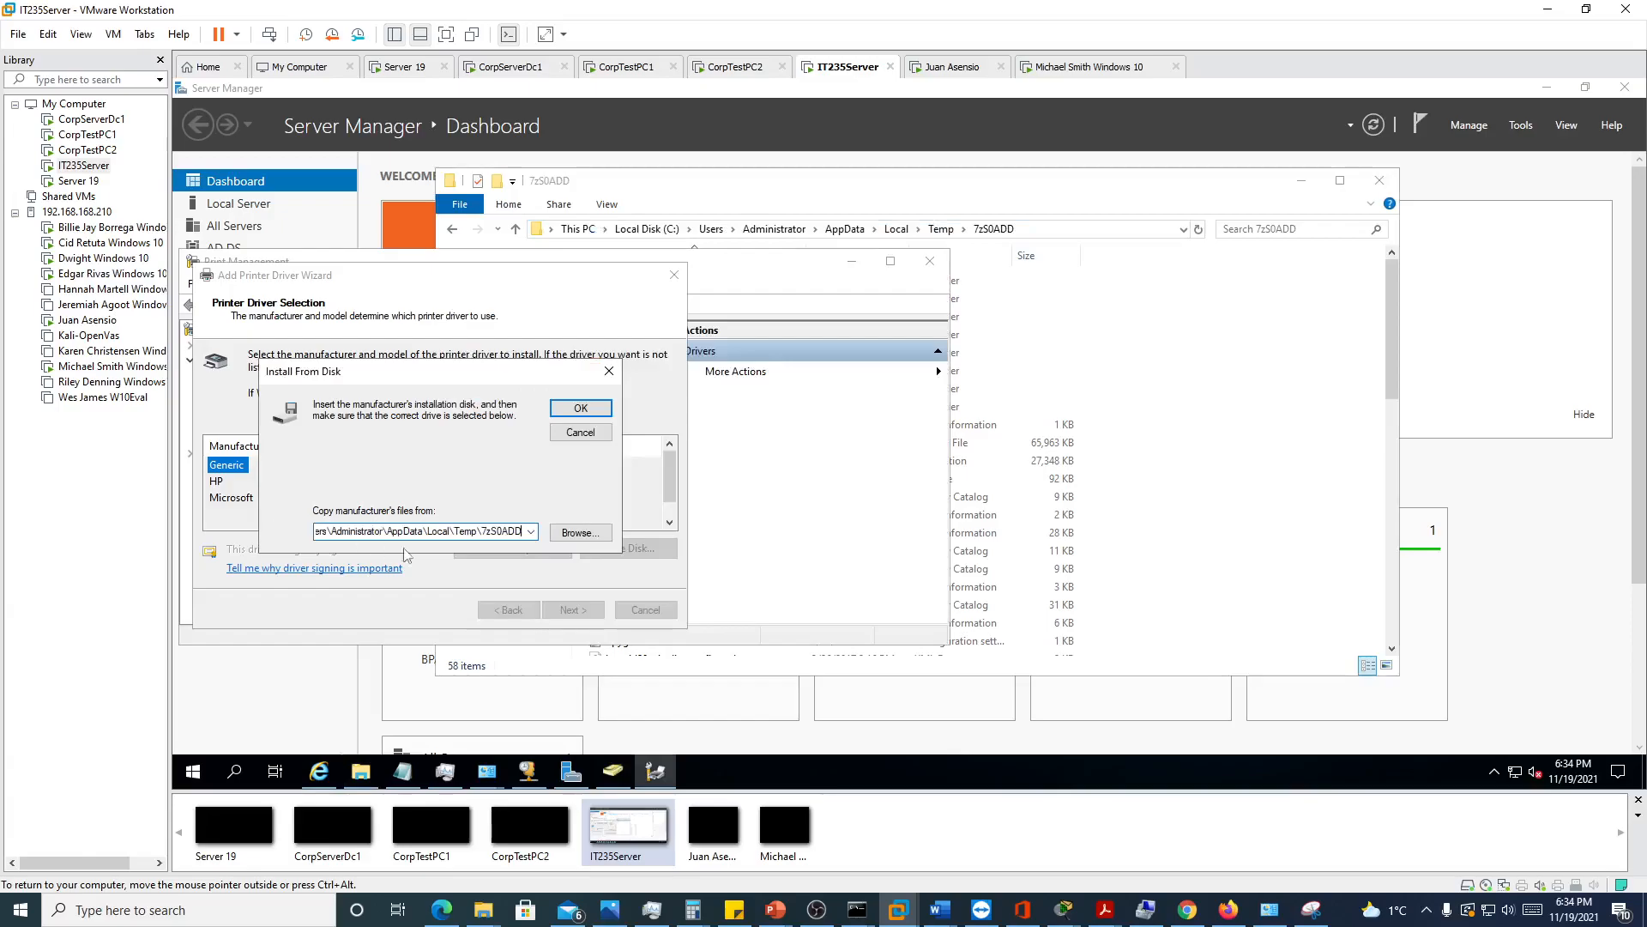
Cancel the disk installation and the Add Printer Driver Wizard, and close Print Management
click(610, 373)
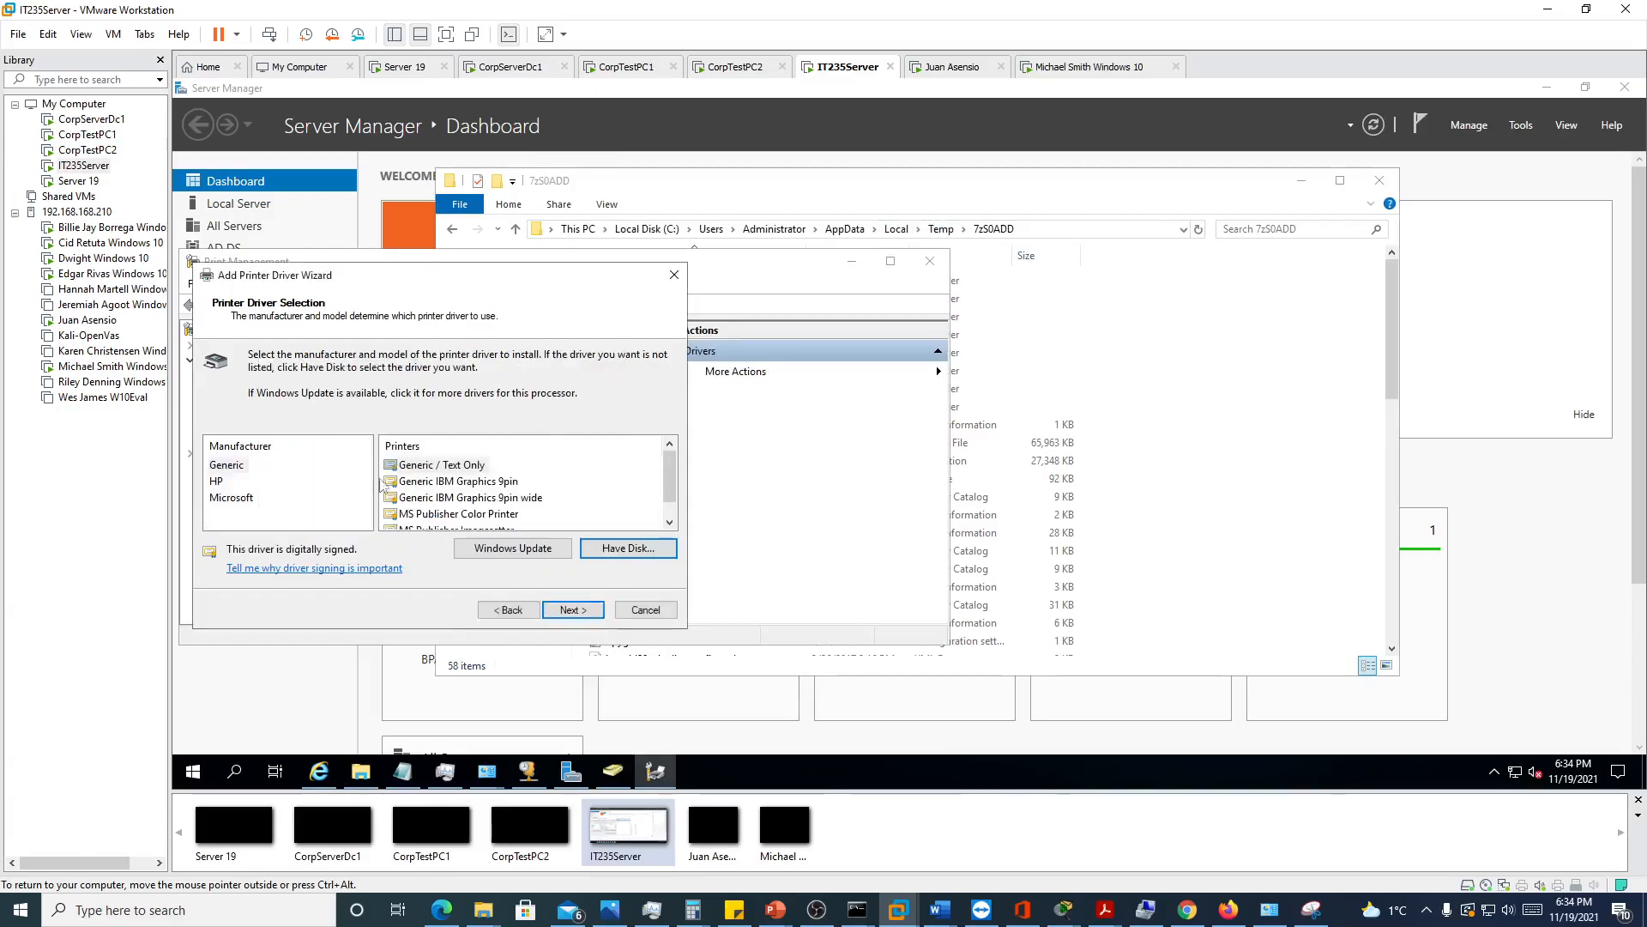
click(645, 610)
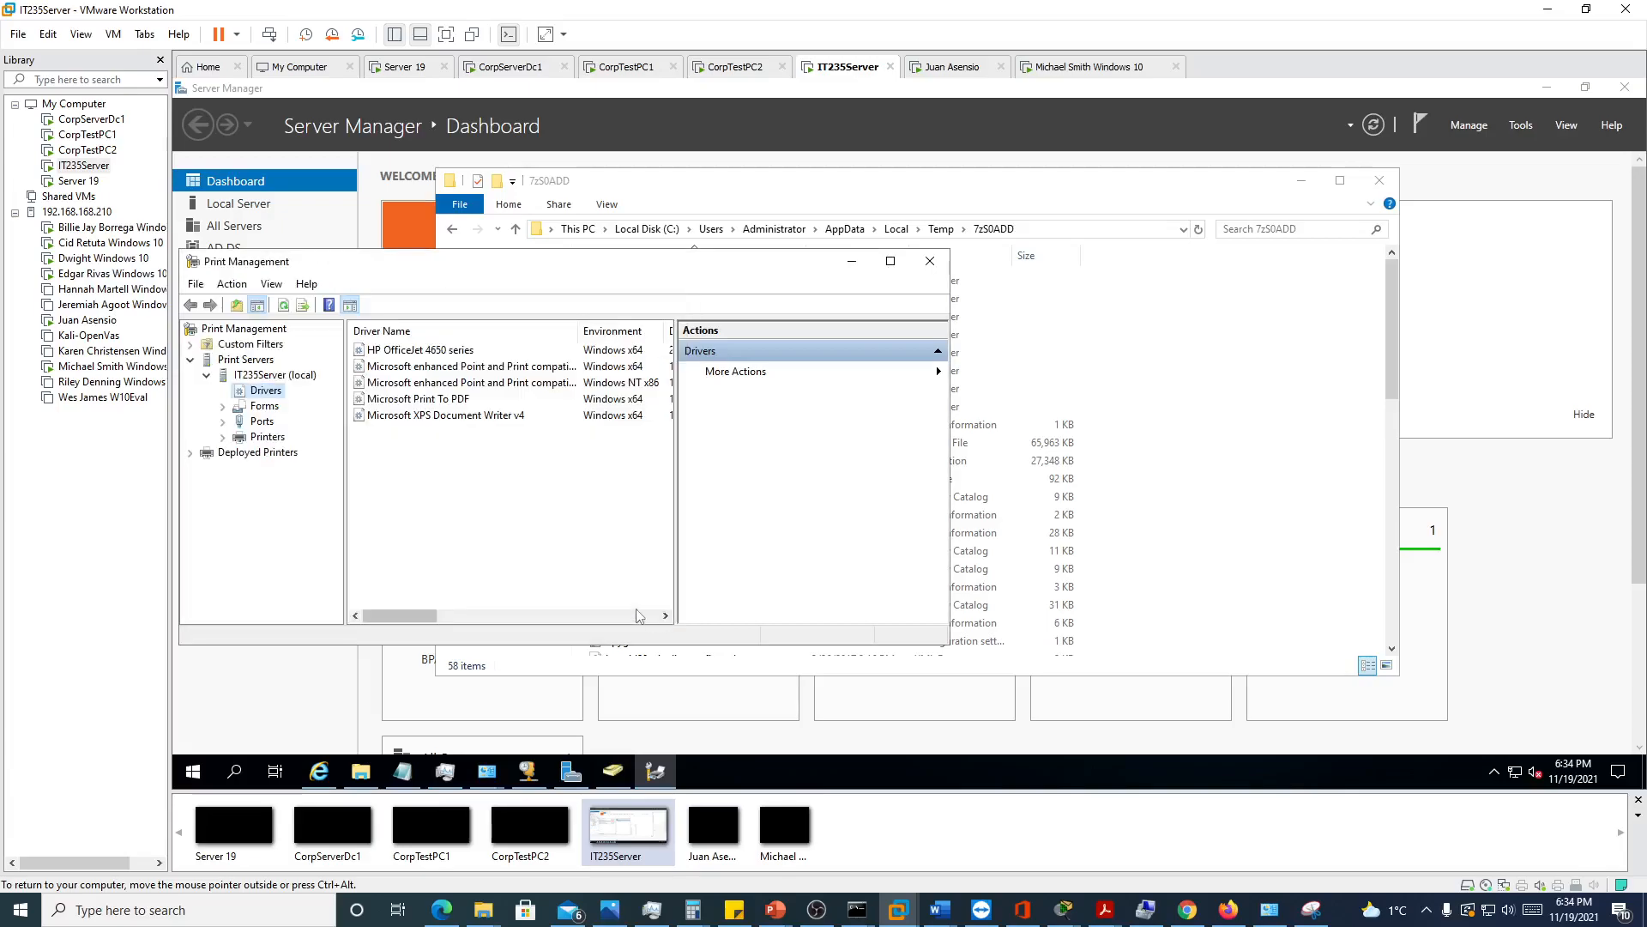
click(929, 263)
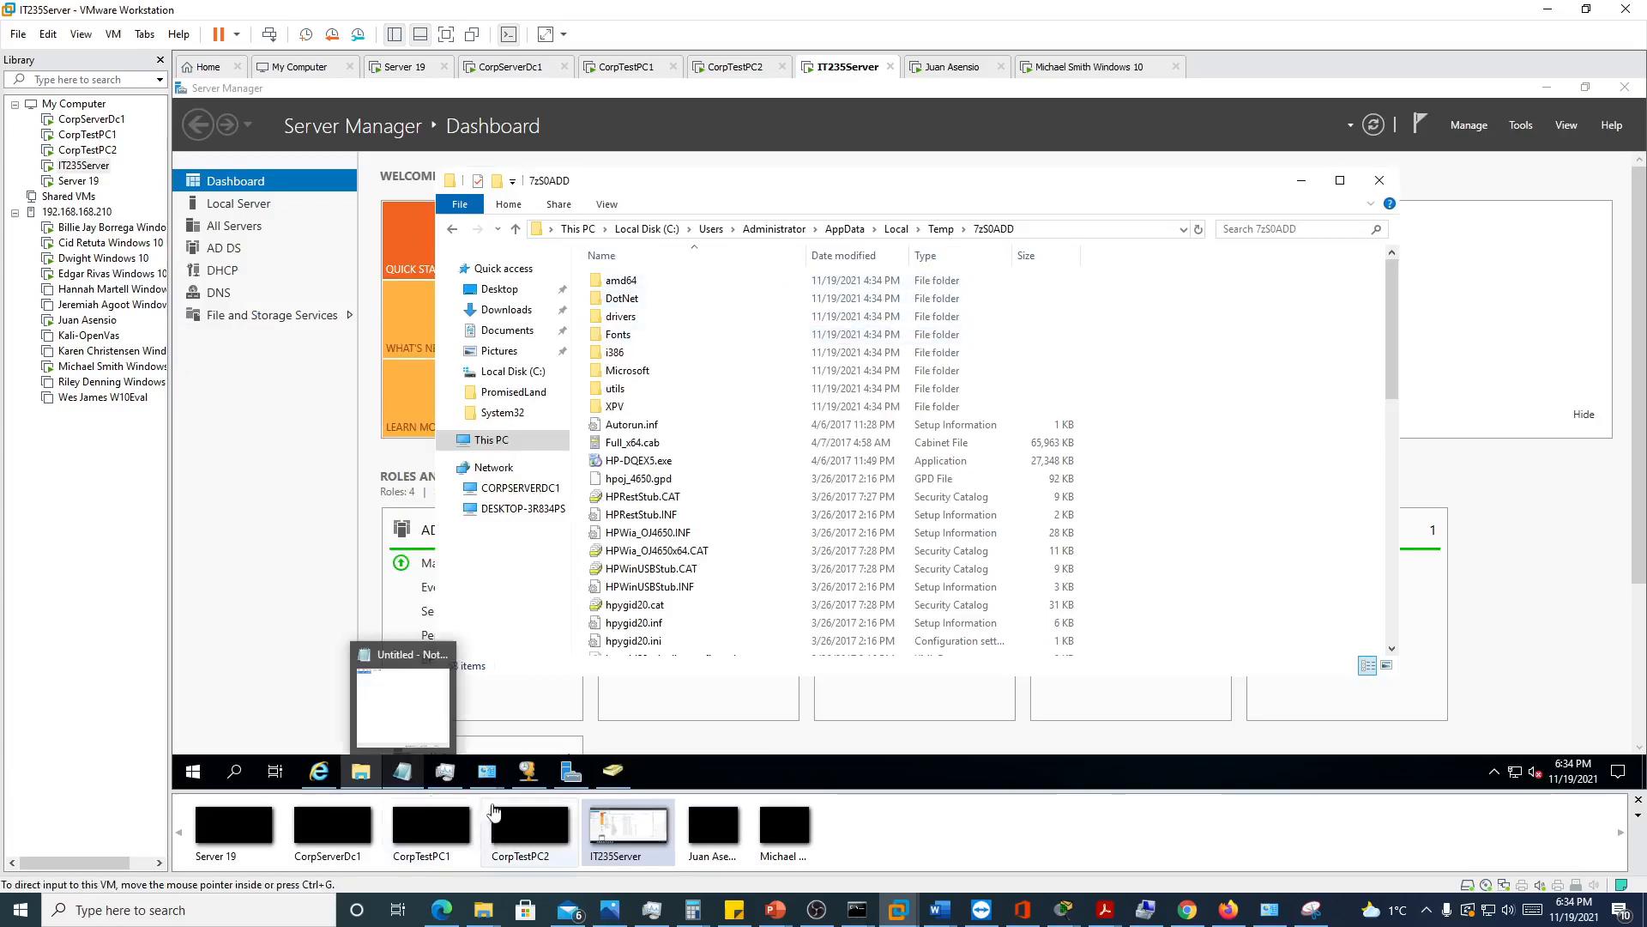
Continue the open Add Printer wizard with the HP OfficeJet 4650 series driver, using the version that is currently installed
mouse_move(485, 777)
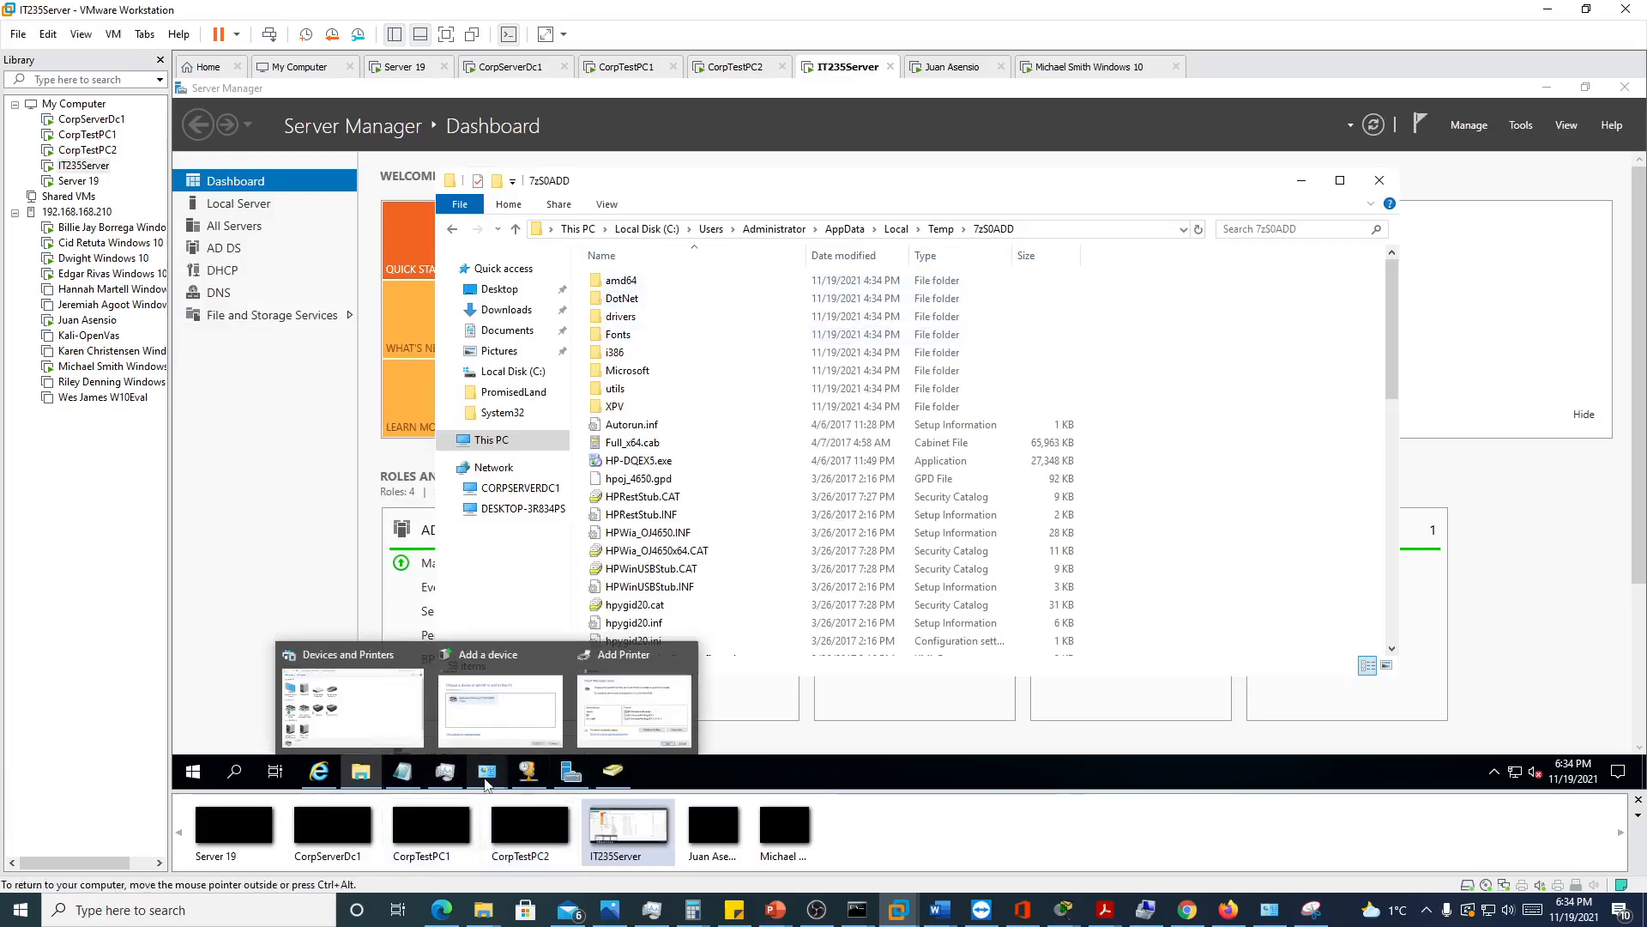
click(624, 728)
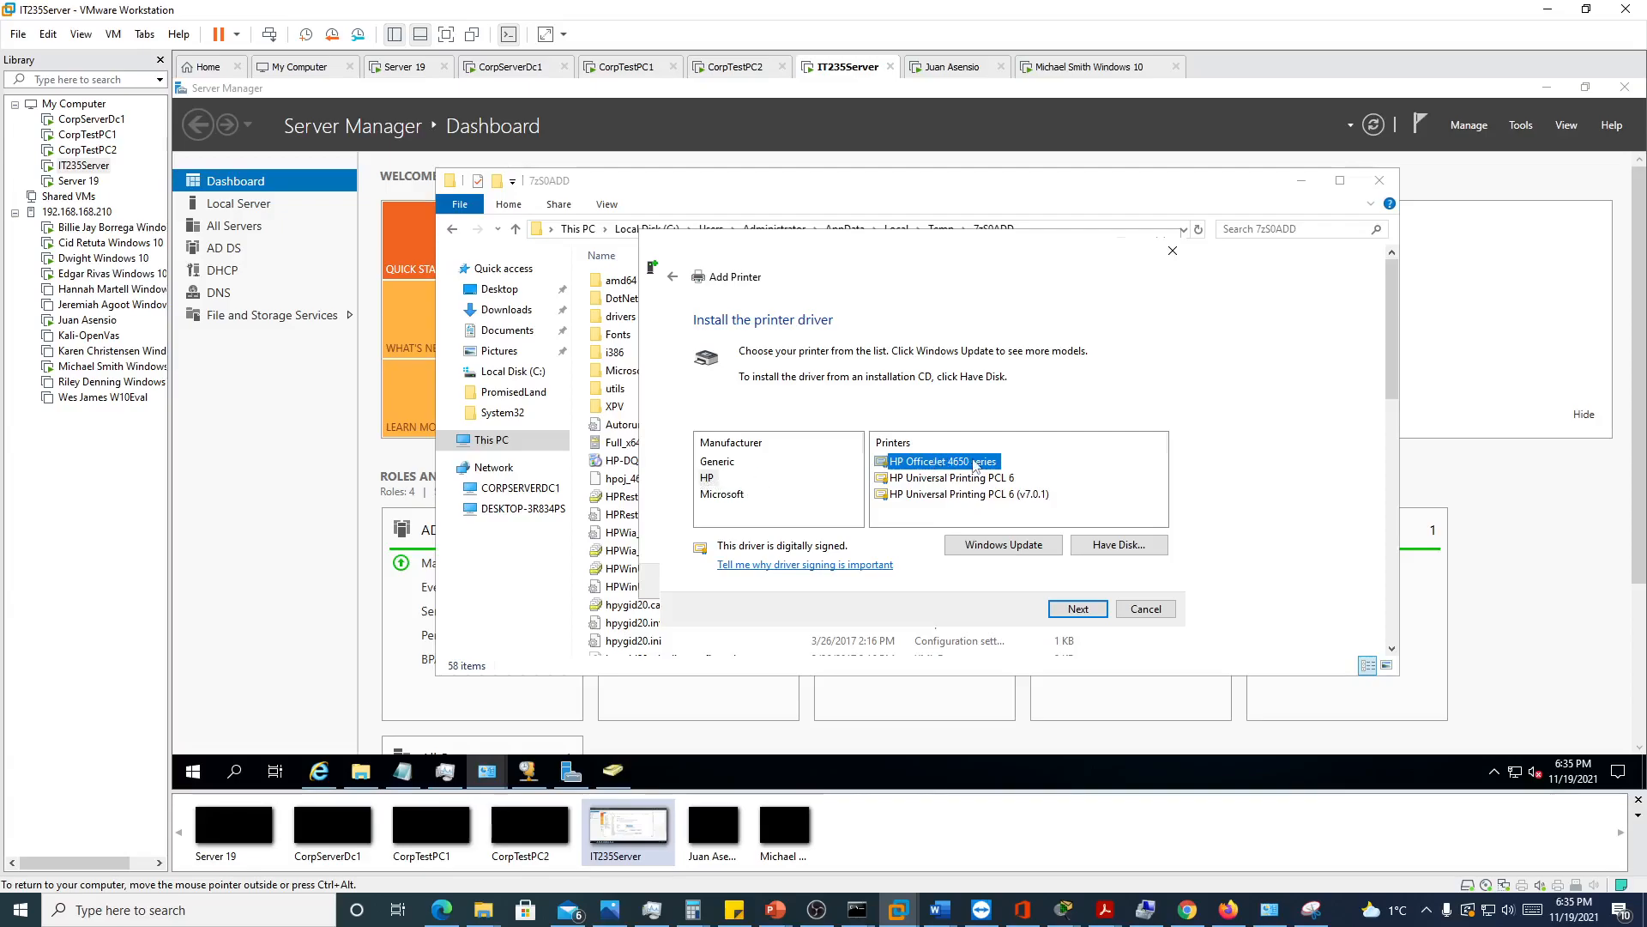
click(1086, 610)
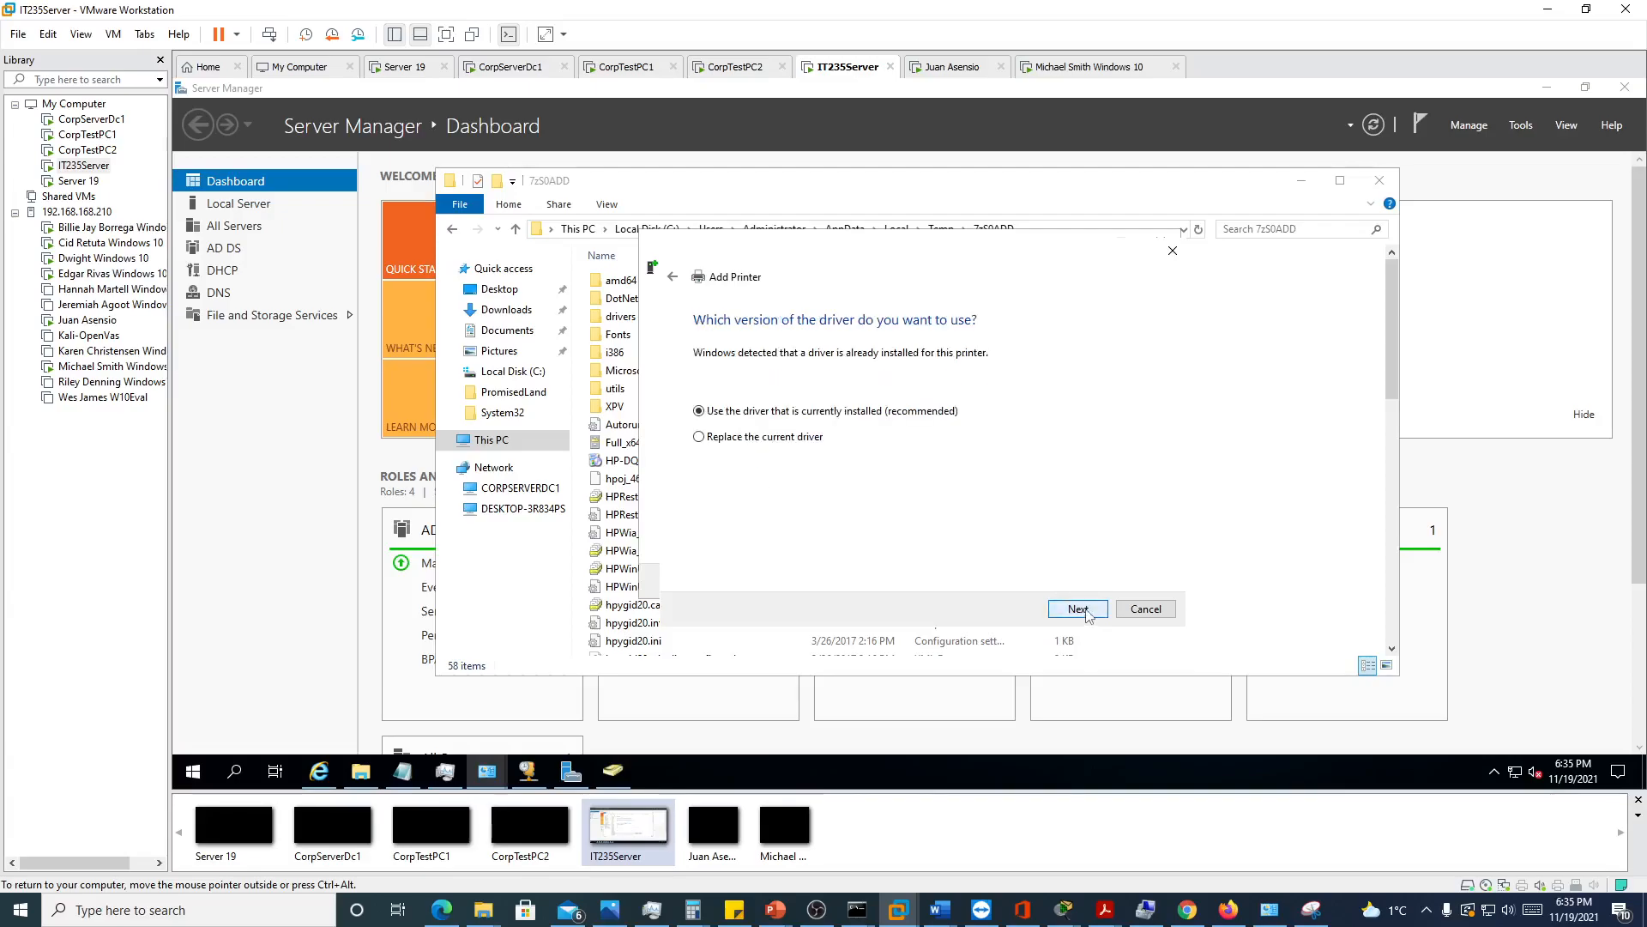
click(1078, 608)
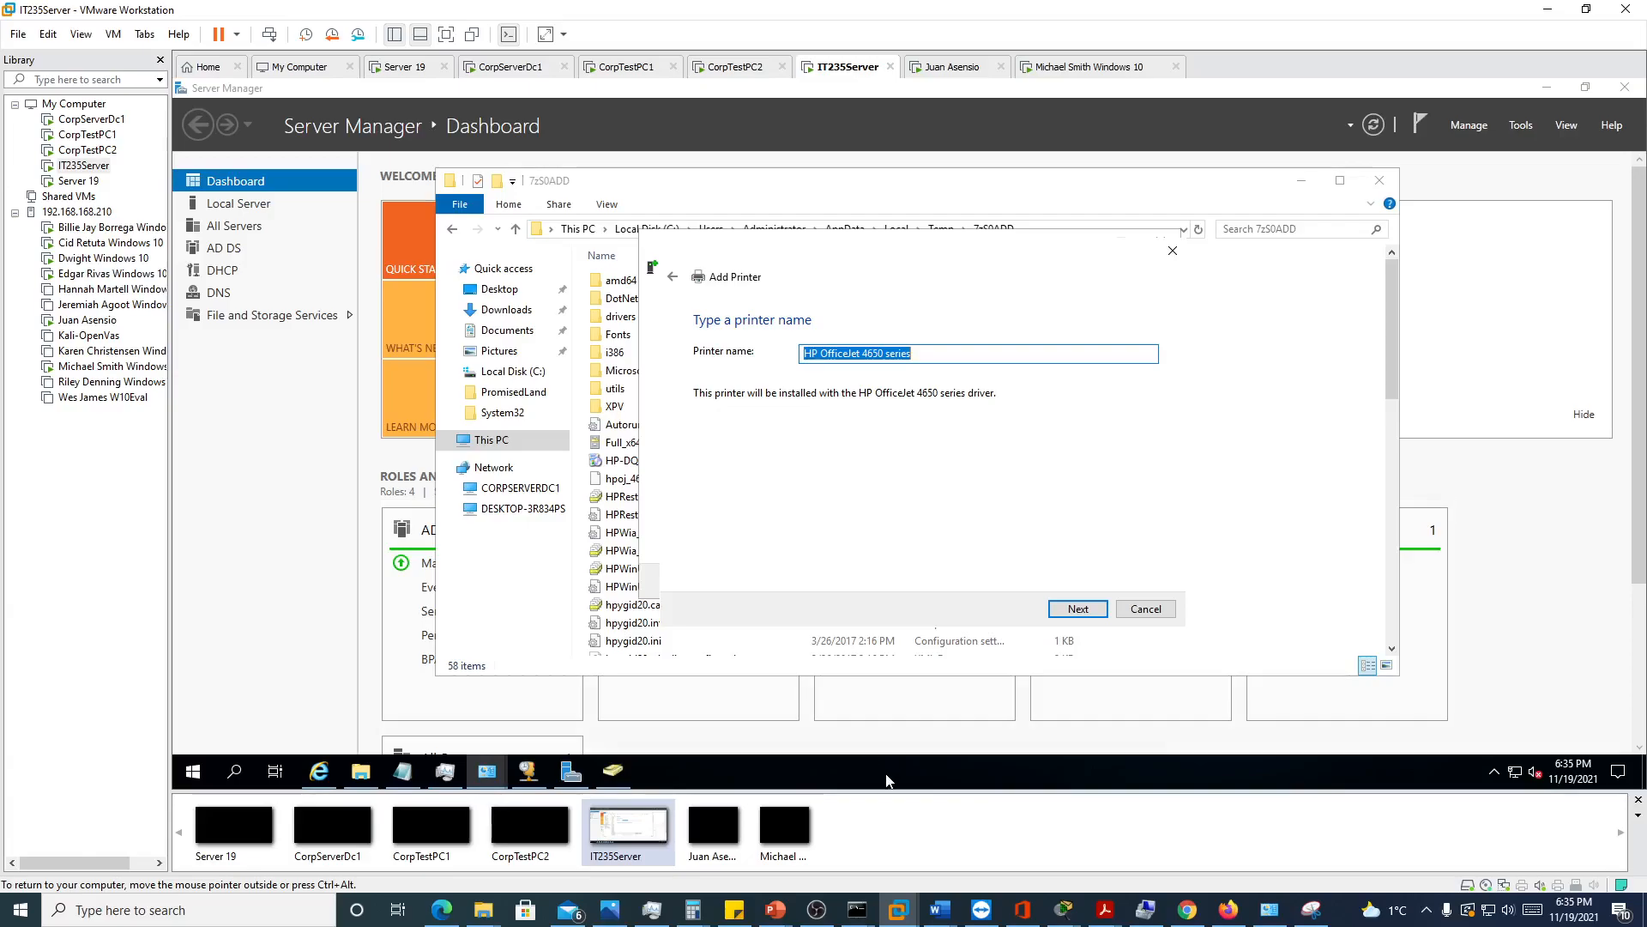
Name the new printer MrktgPrinter and proceed with installing it
text(MrktgPrinter)
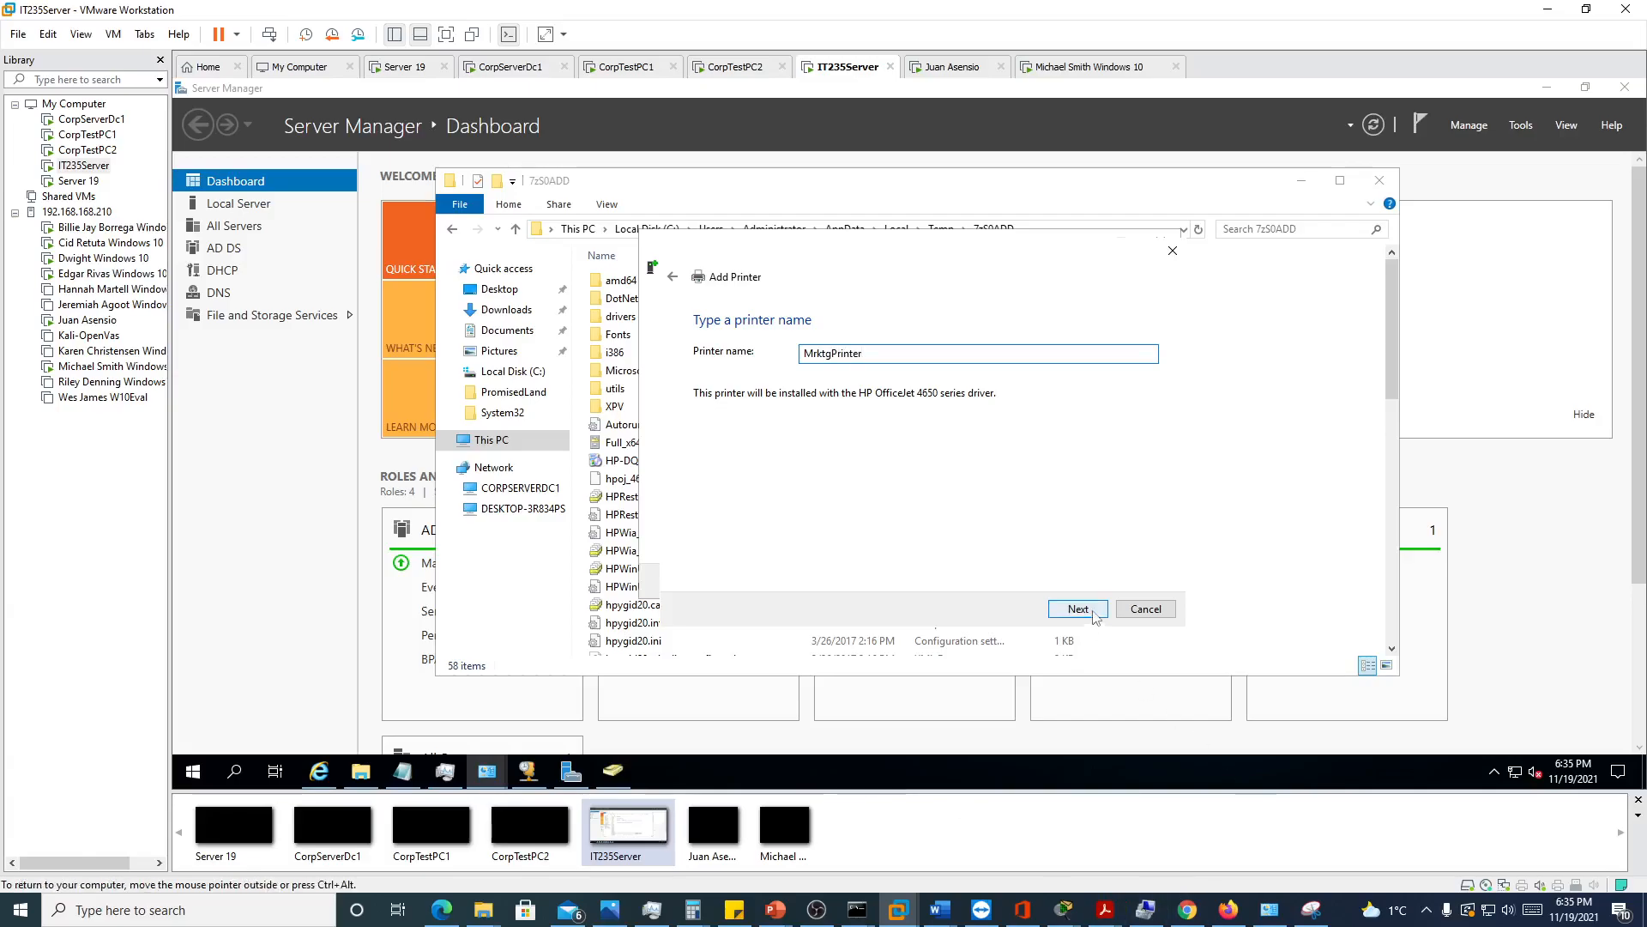
click(1088, 607)
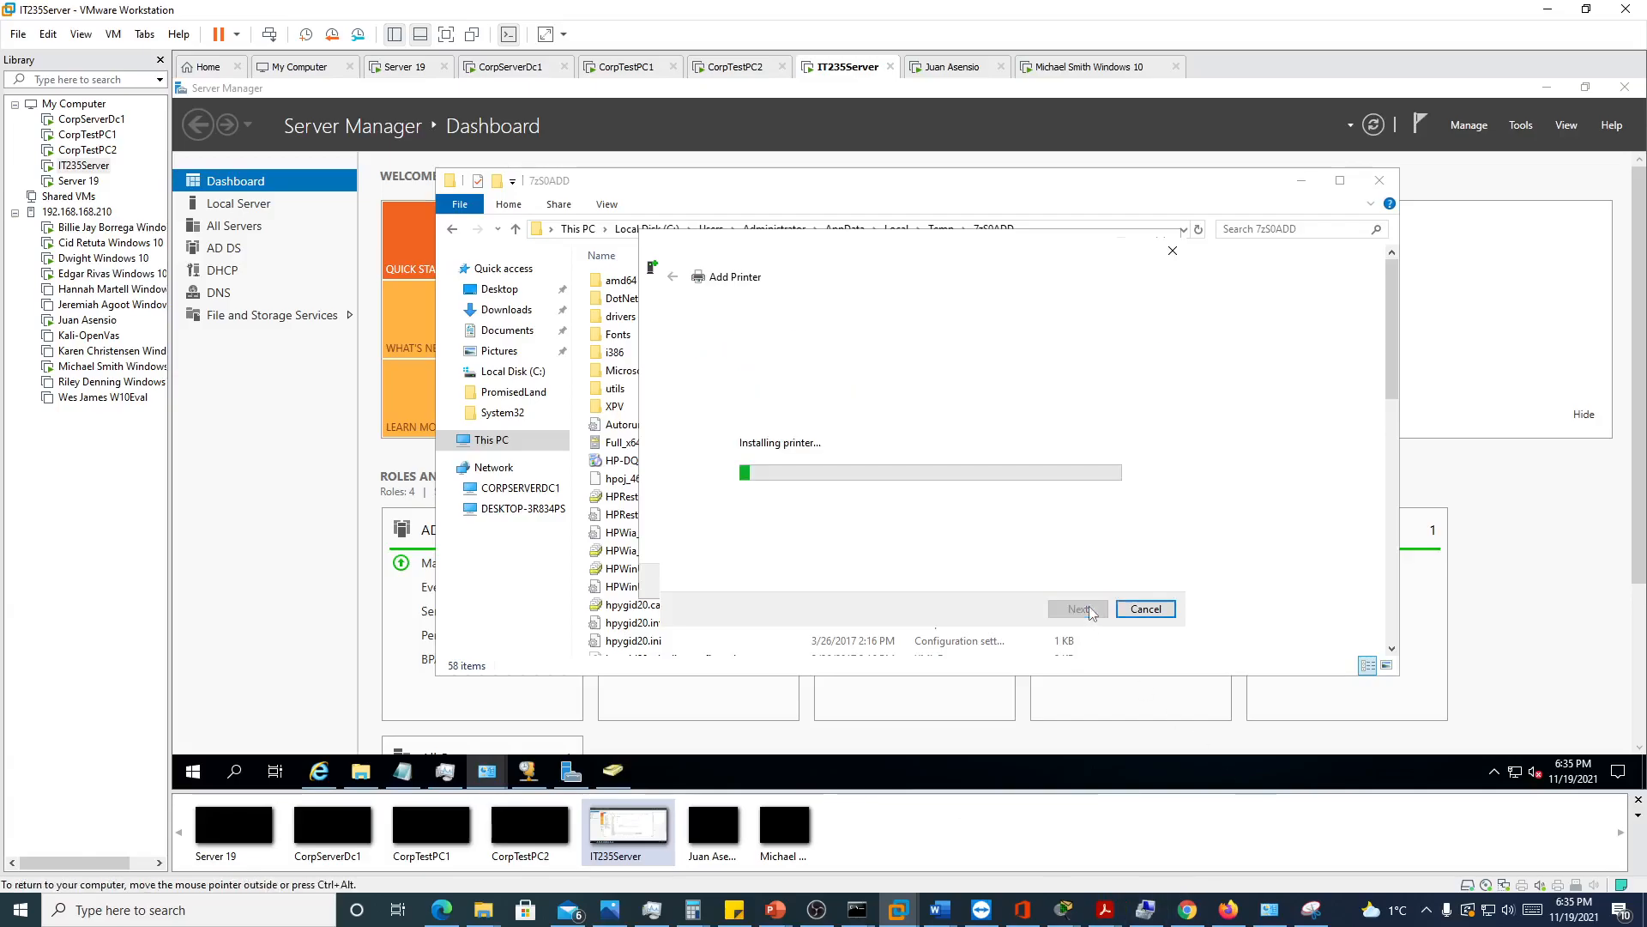
Return to Devices and Printers and open the printer properties of CallCenterPrinter
click(251, 531)
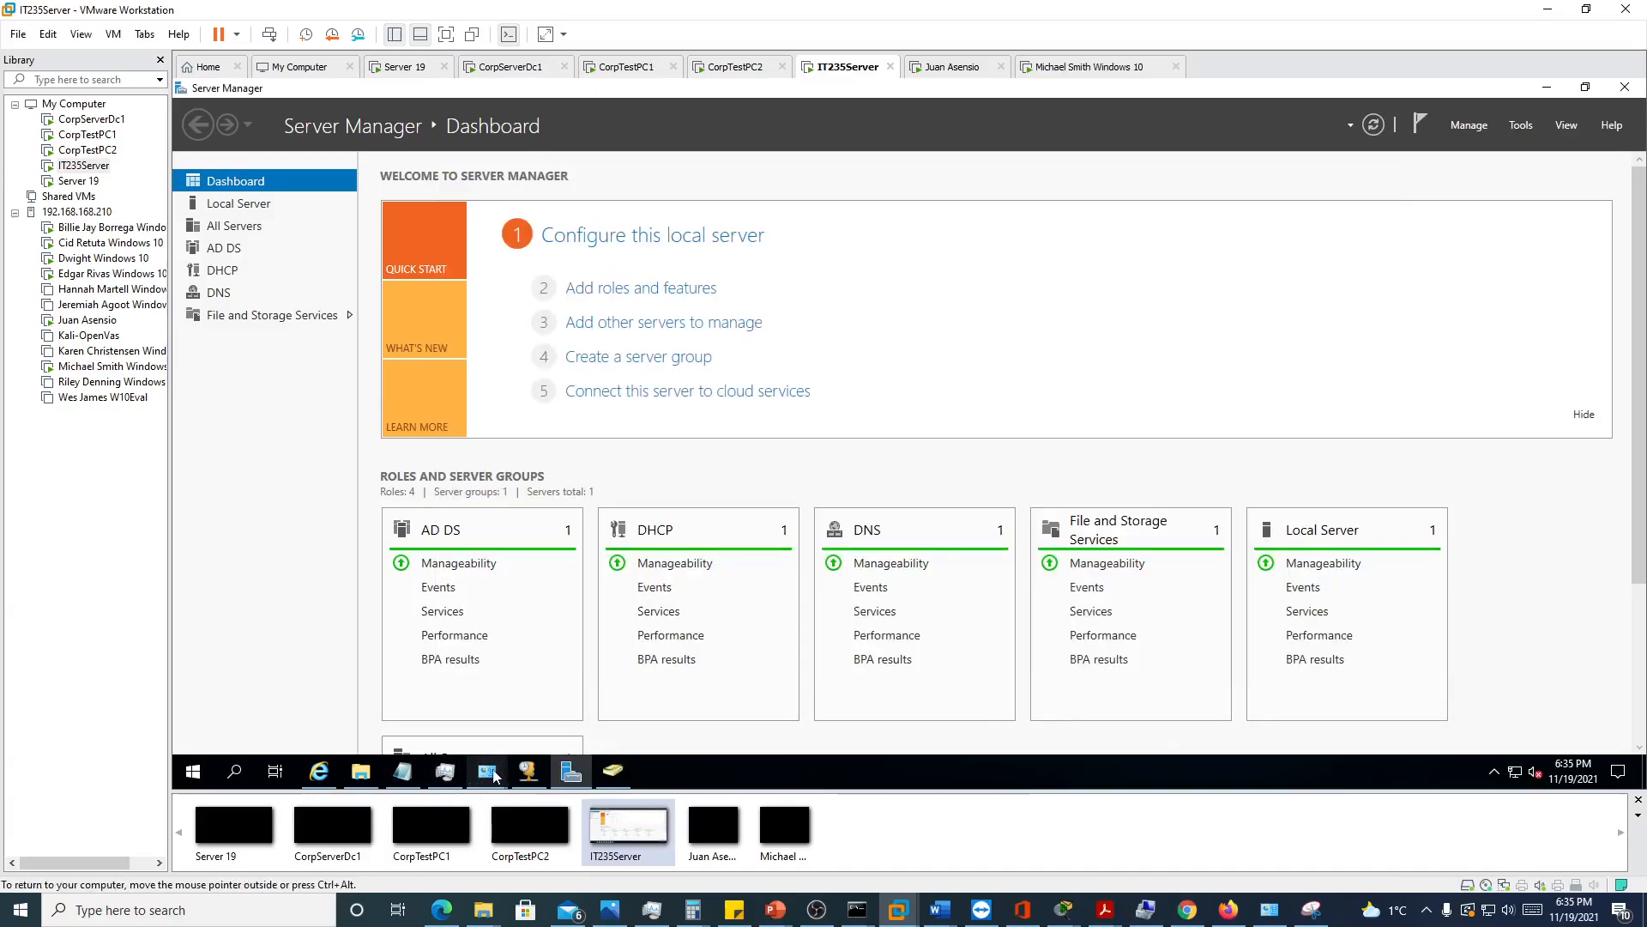
mouse_move(491, 774)
click(383, 687)
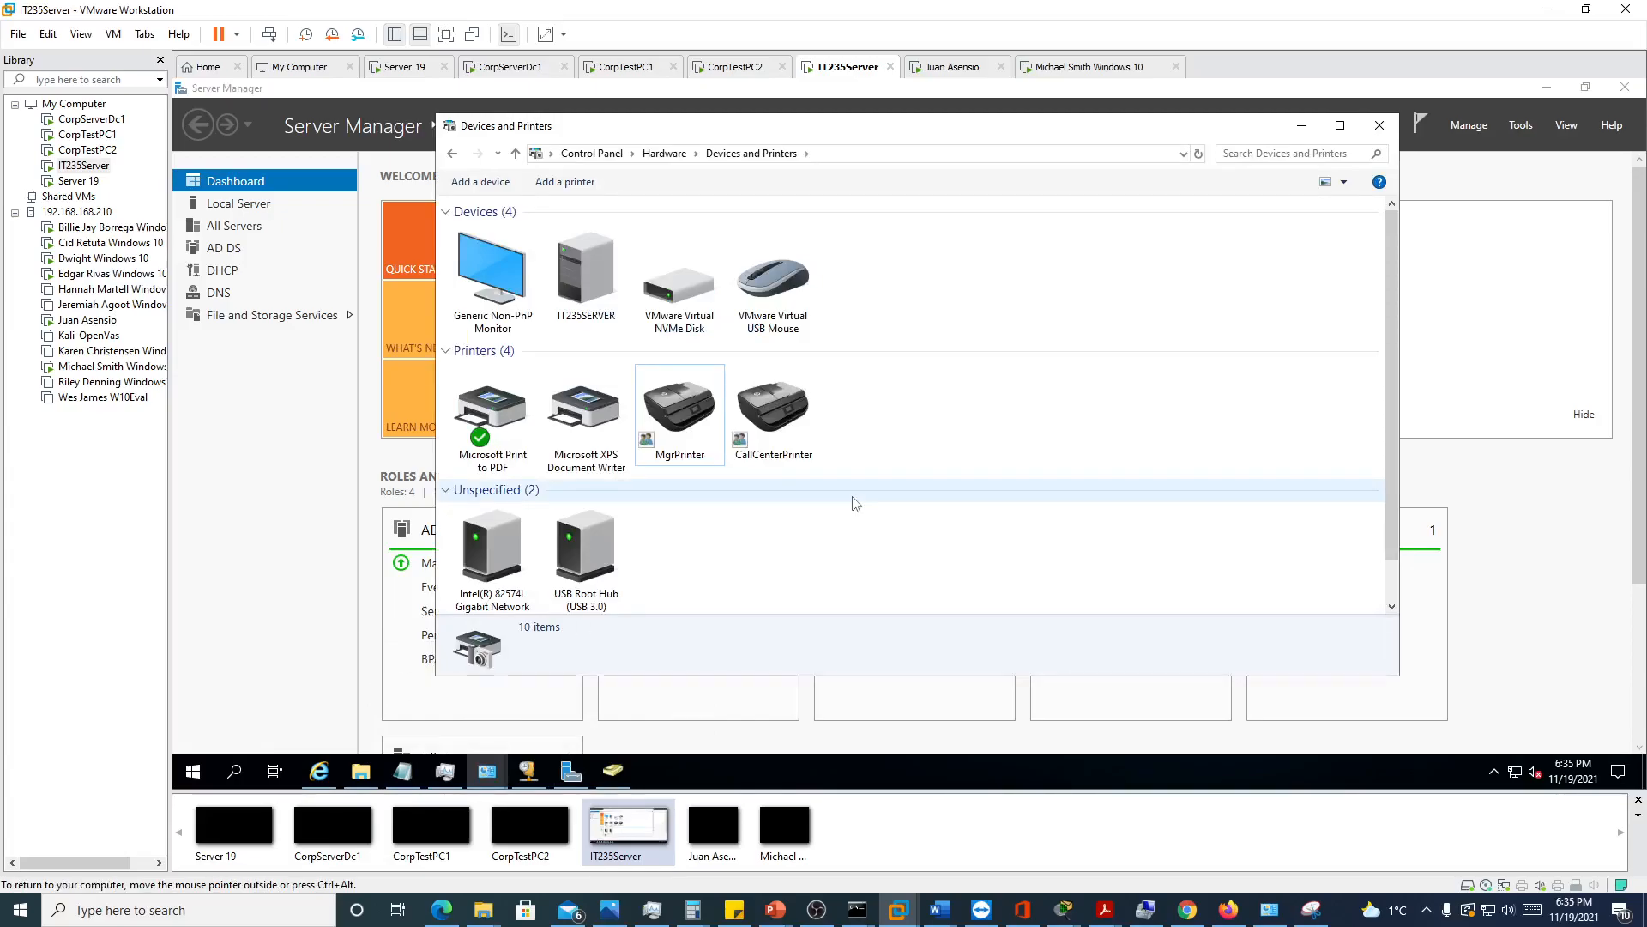
right_click(779, 417)
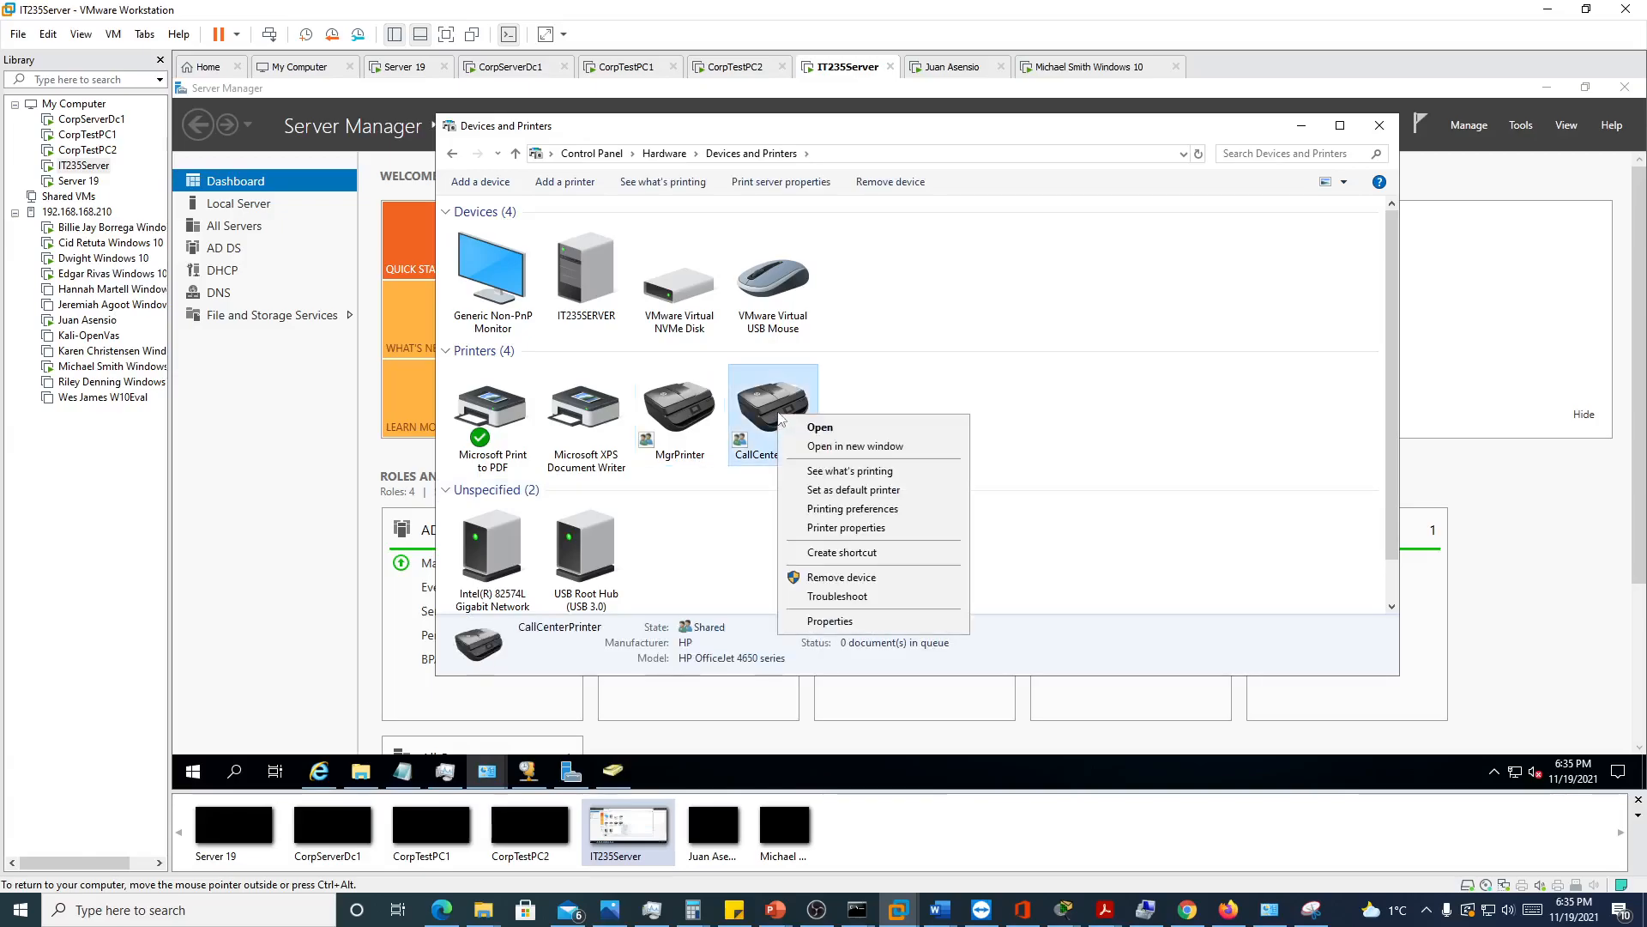
click(839, 529)
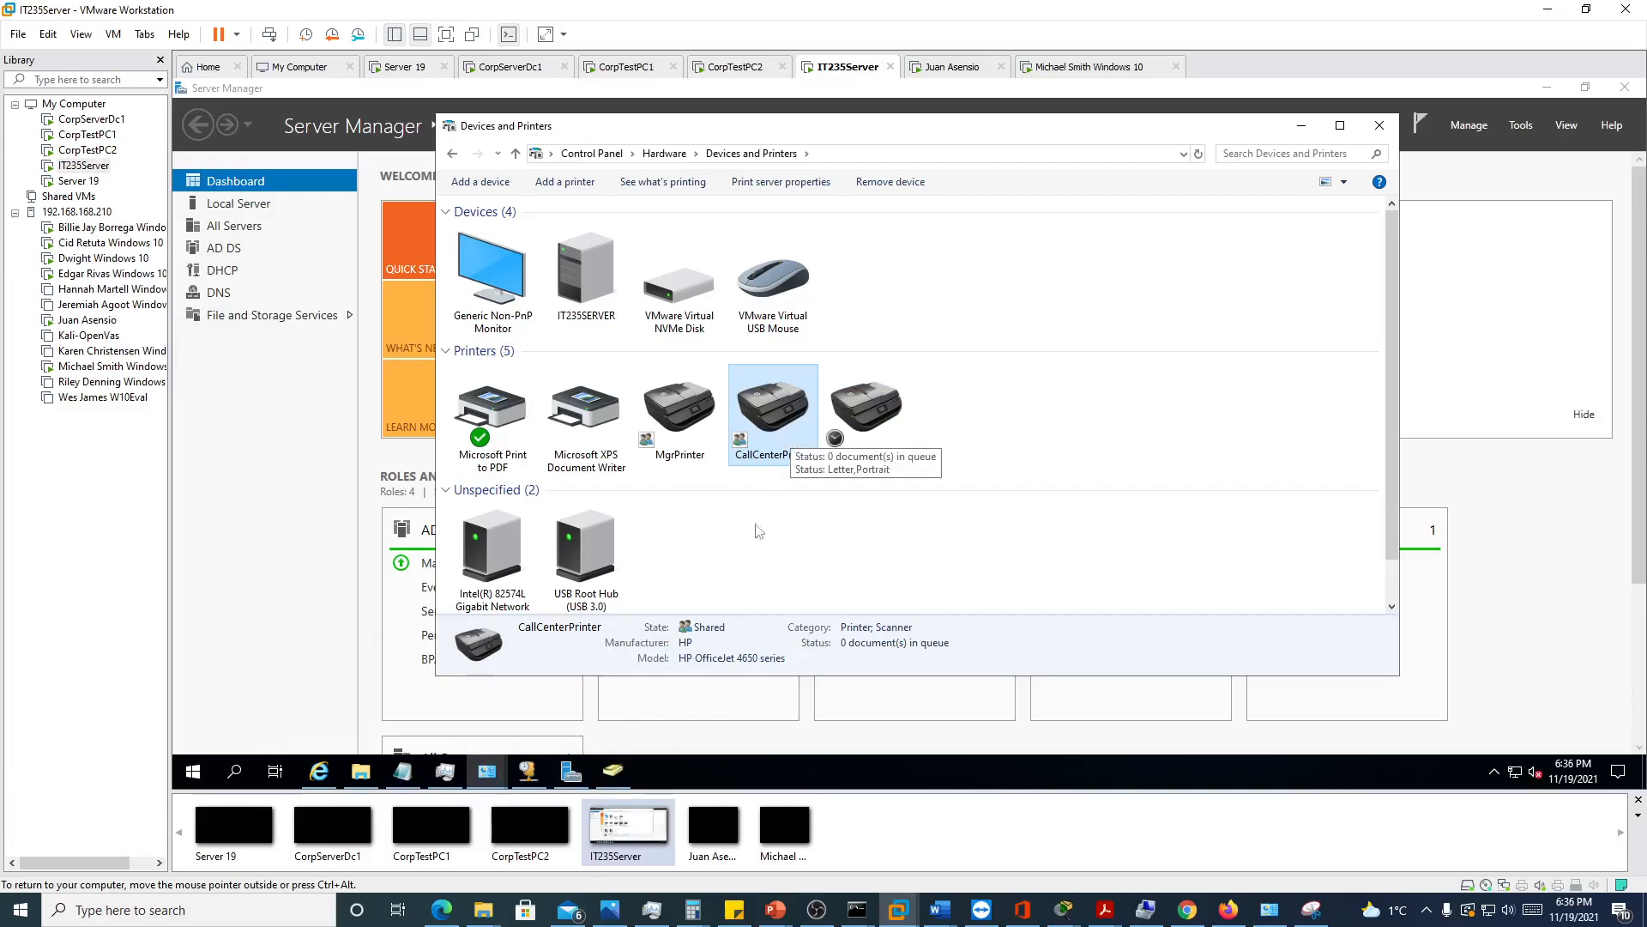
right_click(780, 436)
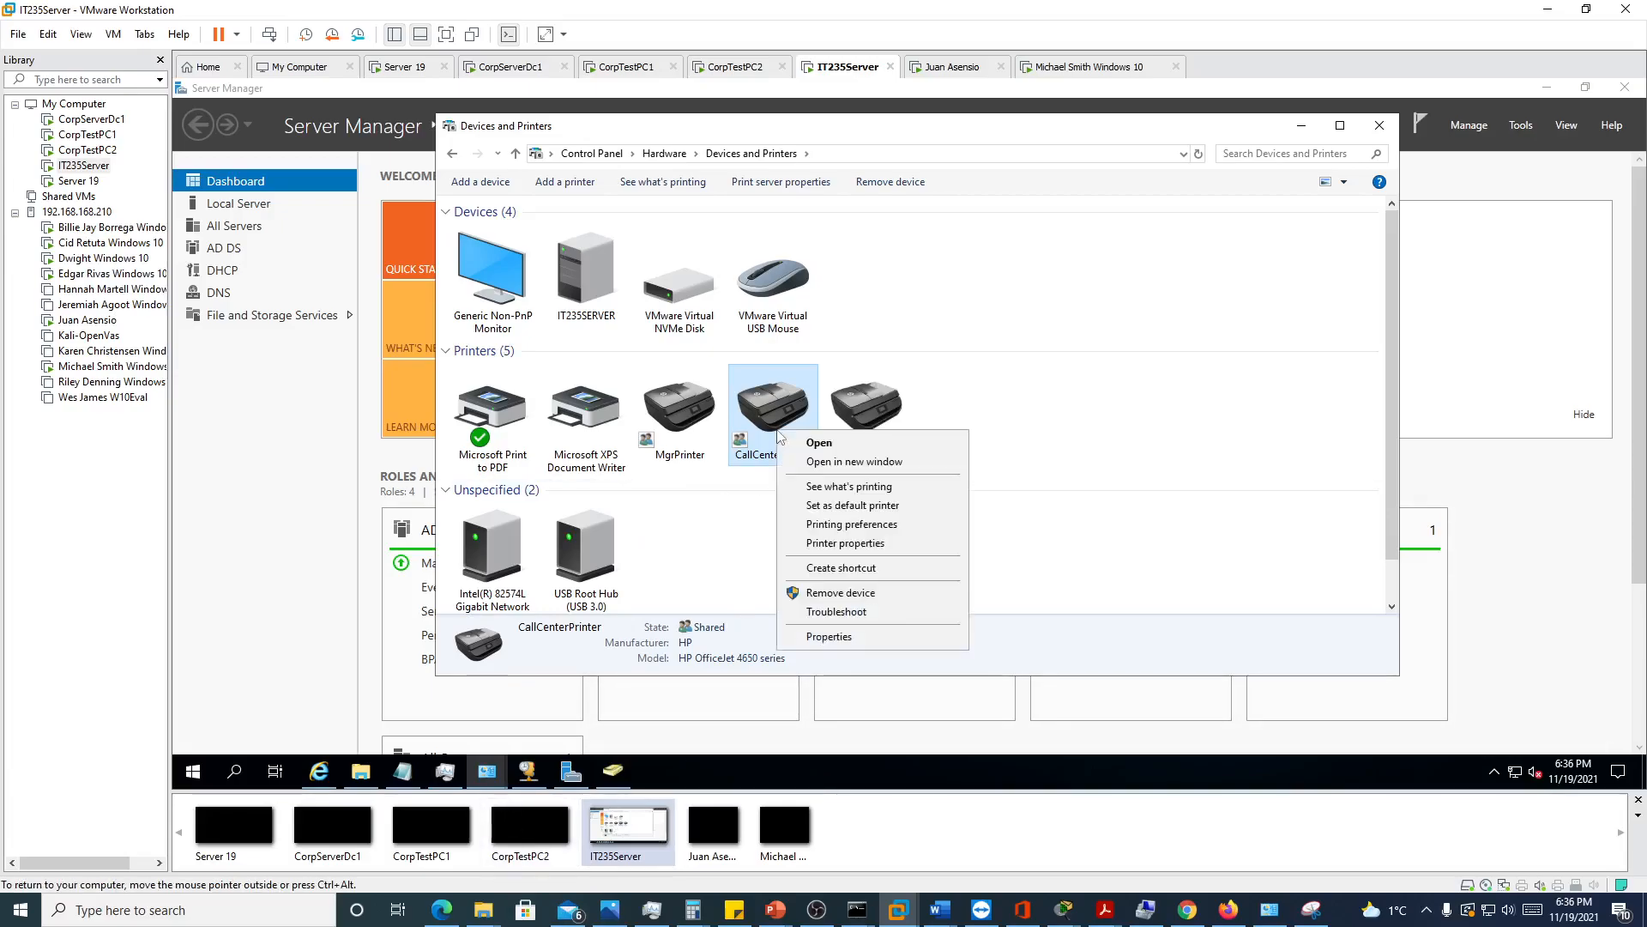
click(845, 544)
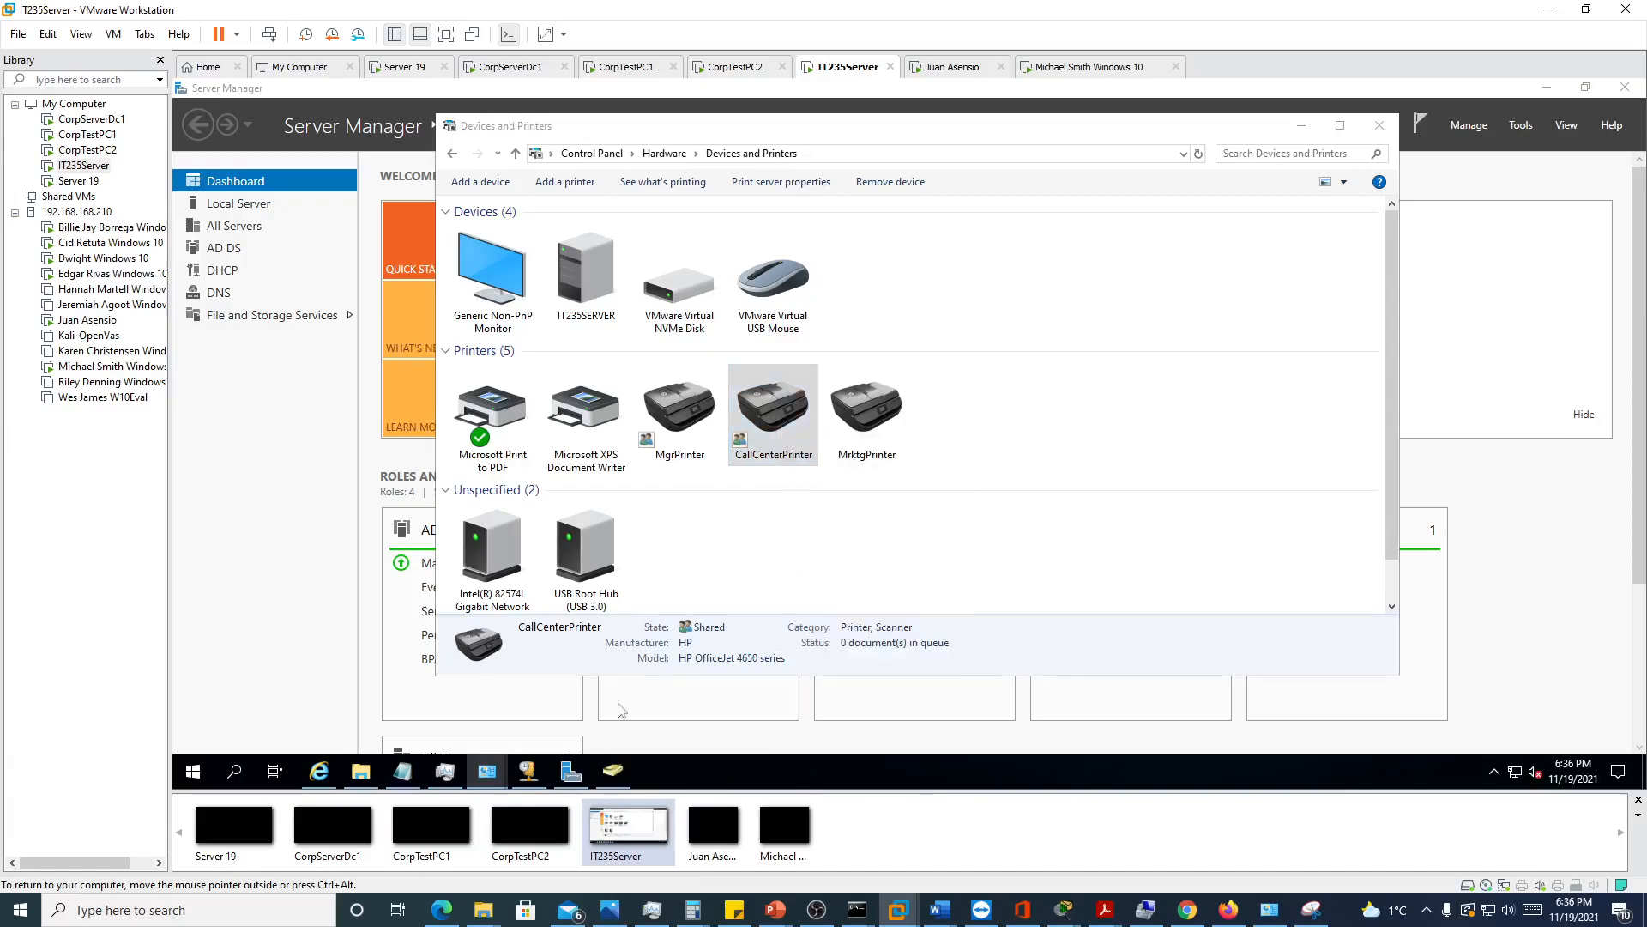
Bring up the Find Printers window of Active Directory Users and Computers beside the CallCenterPrinter properties and check the printer's location
click(378, 772)
click(612, 771)
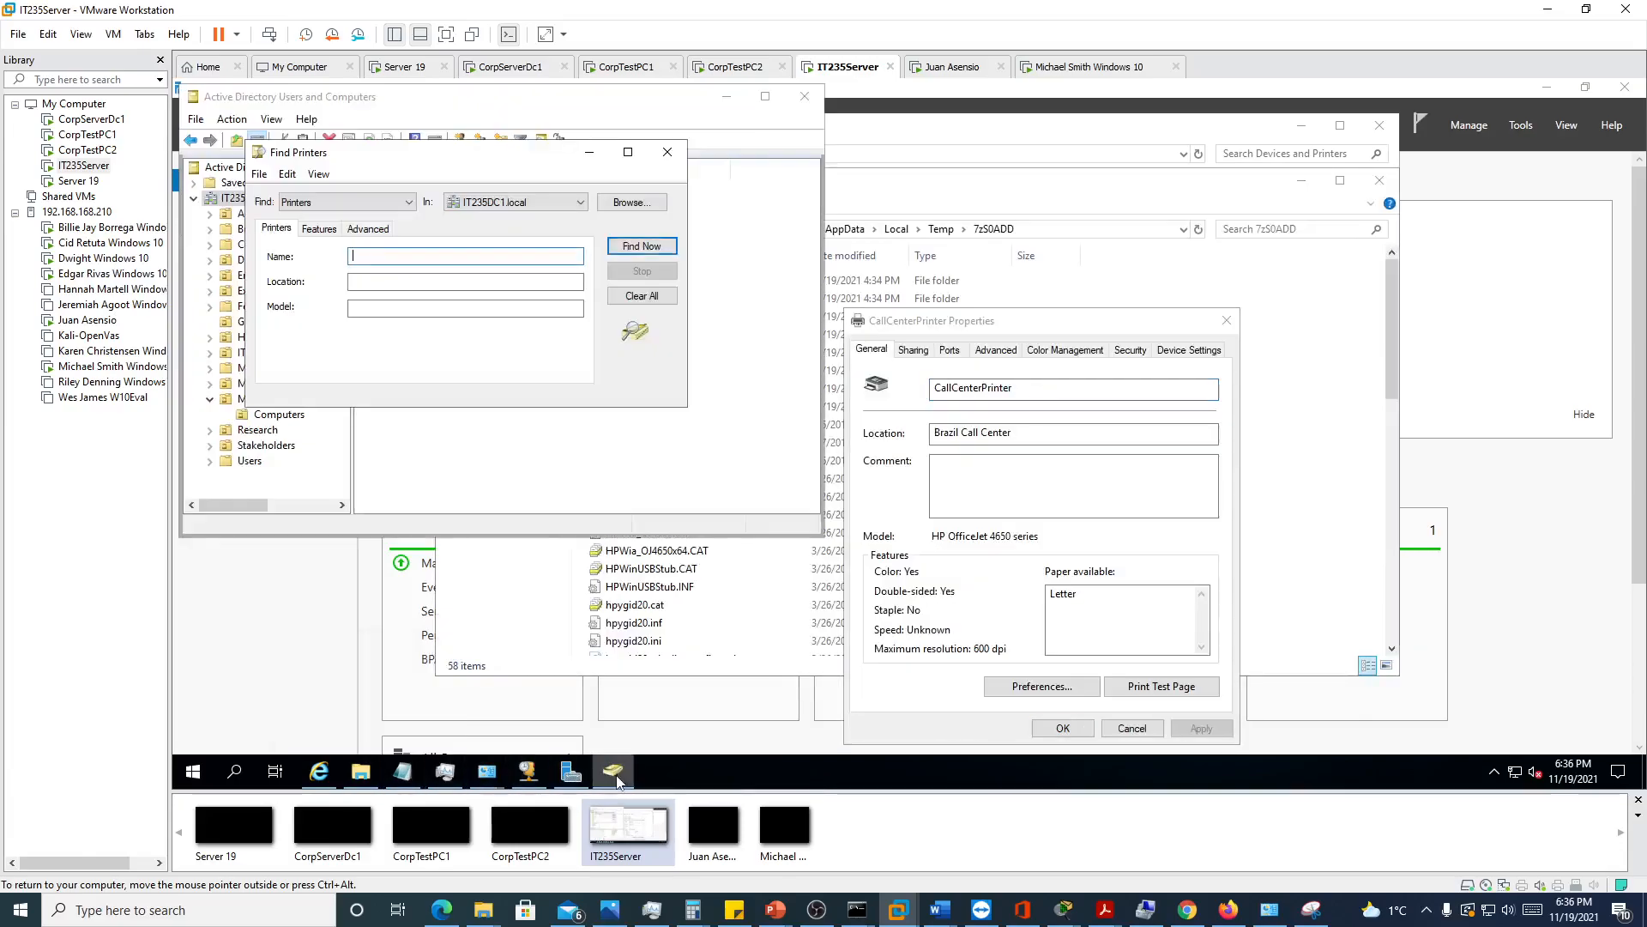
drag(1054, 328, 820, 195)
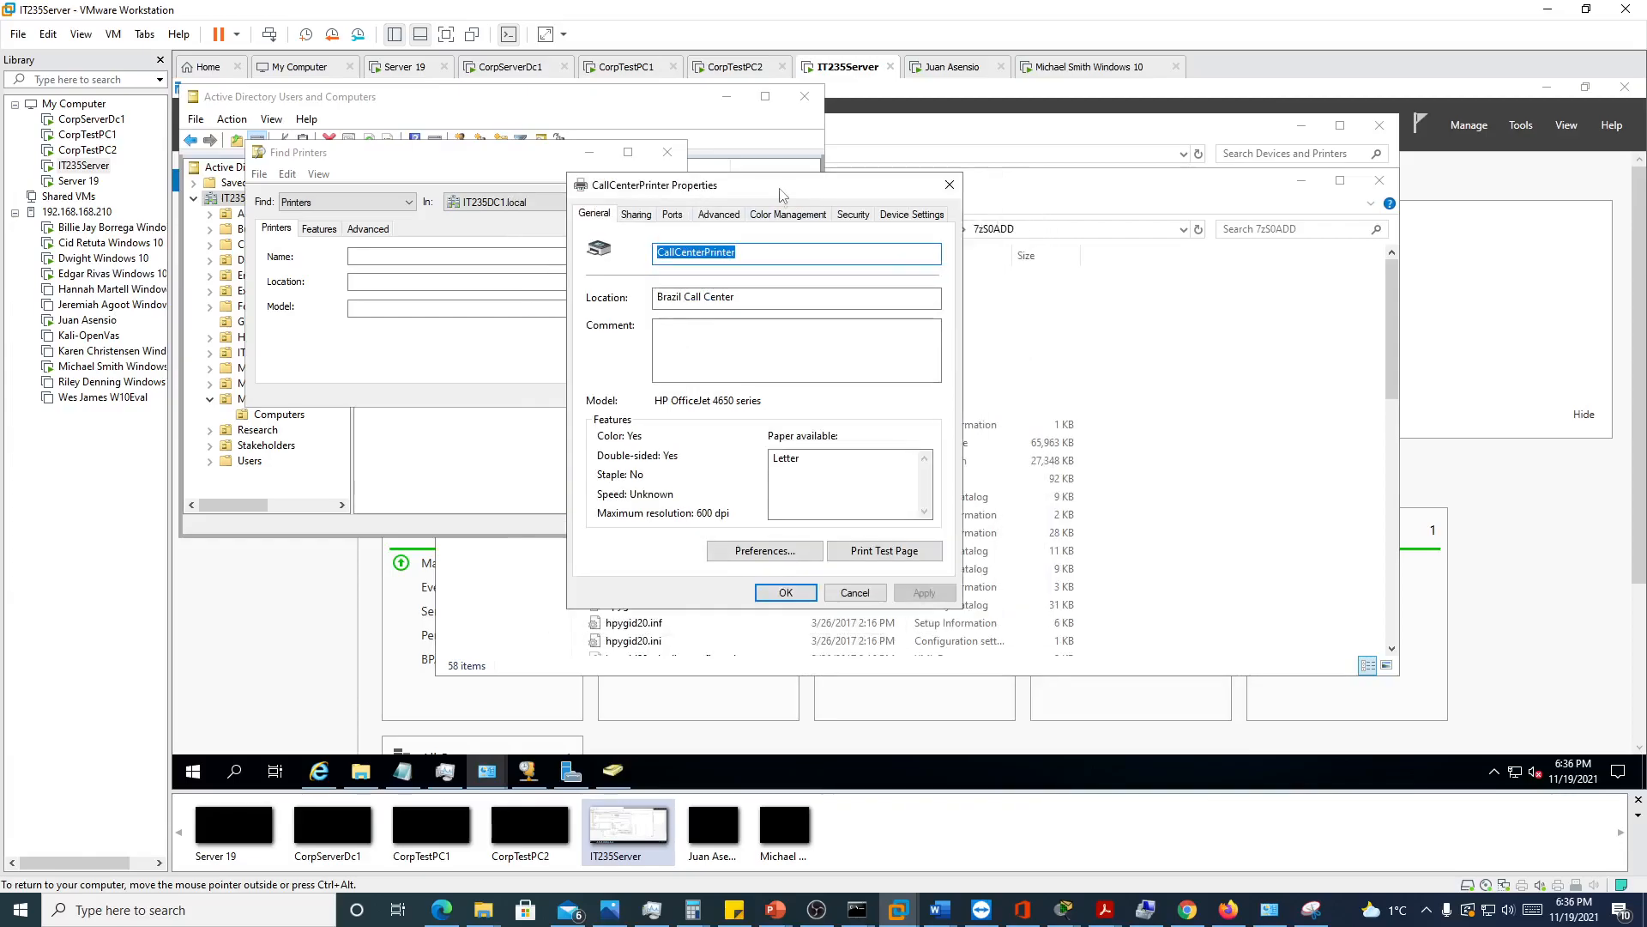
drag(745, 298, 654, 297)
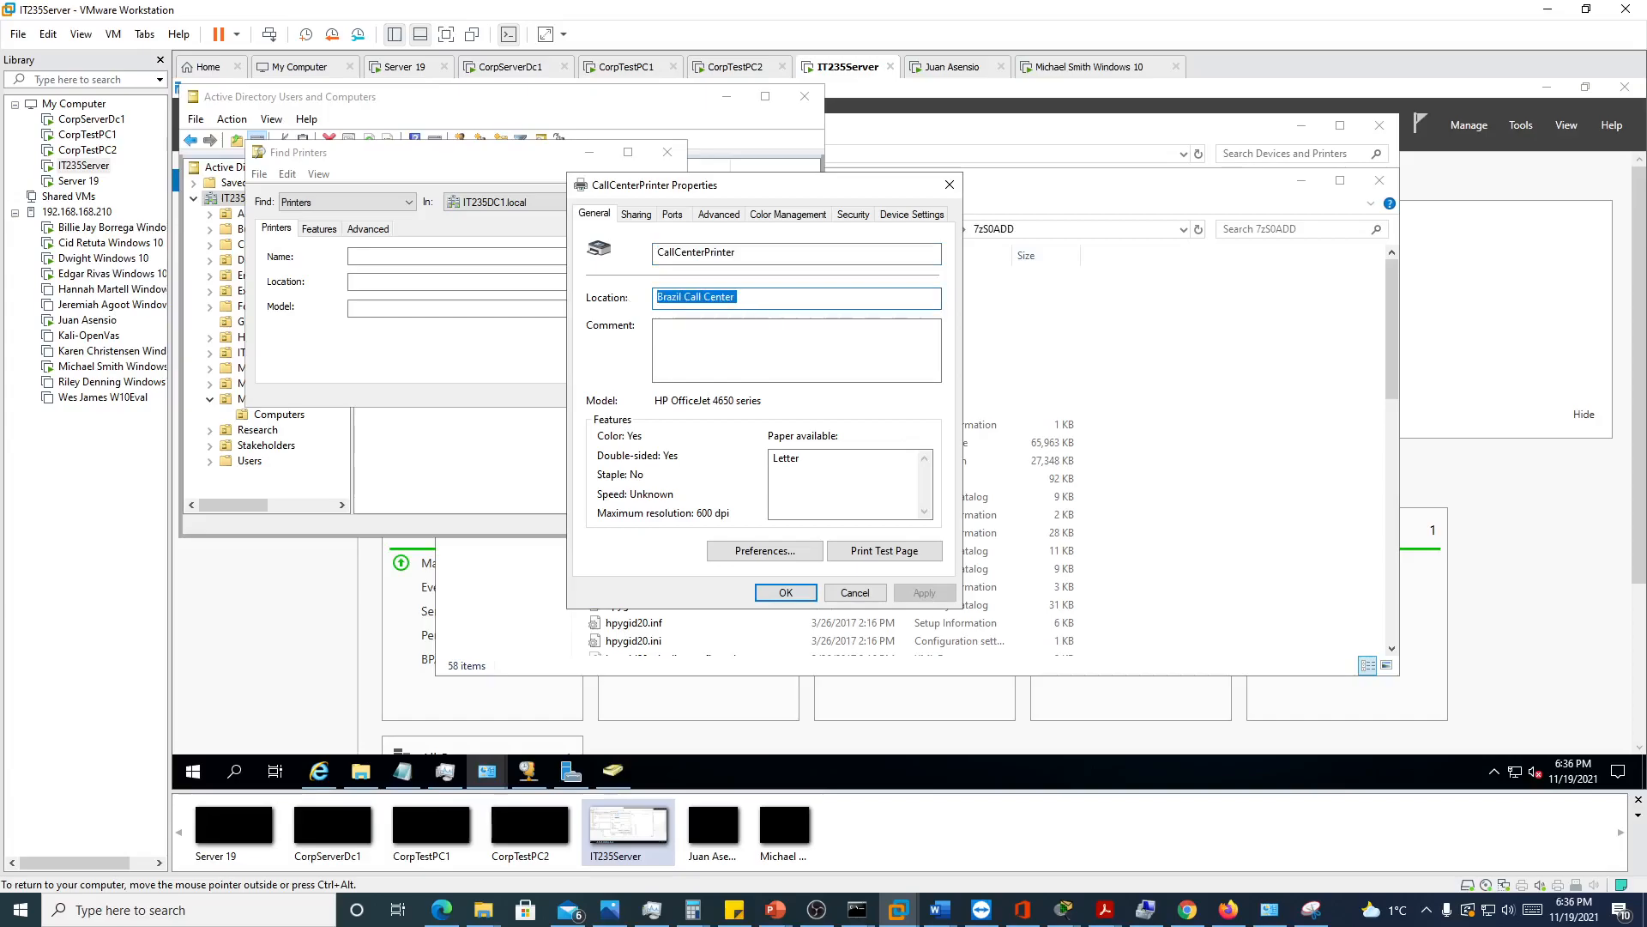
Enable listing the shared CallCenterPrinter in the directory and apply the change
click(636, 213)
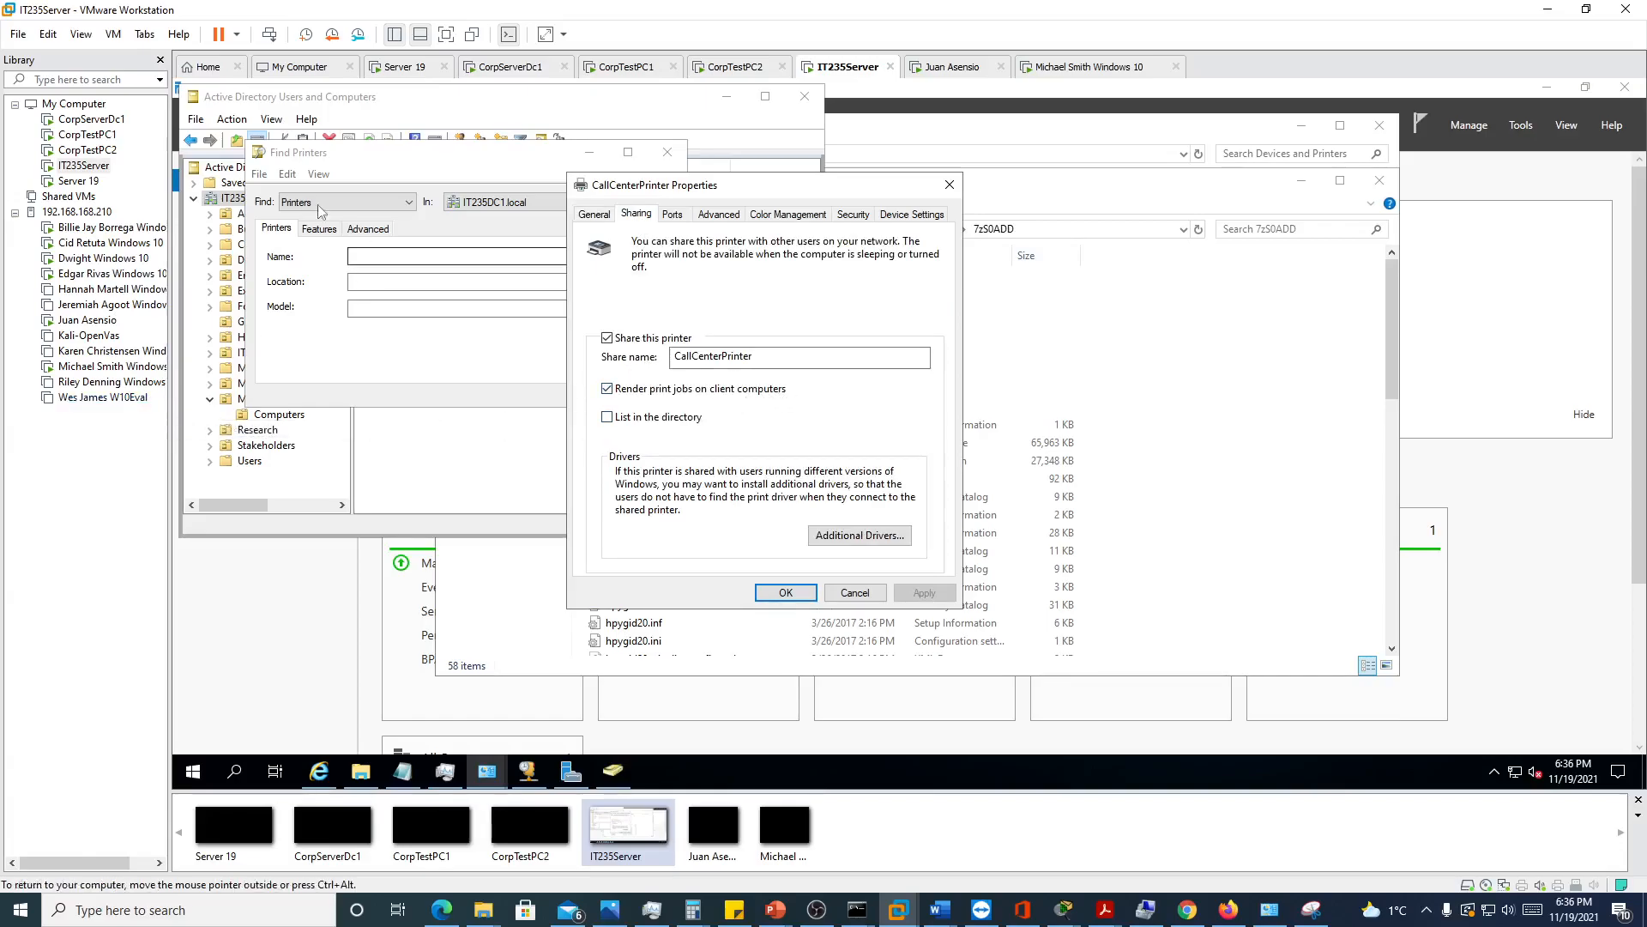
click(607, 418)
click(923, 593)
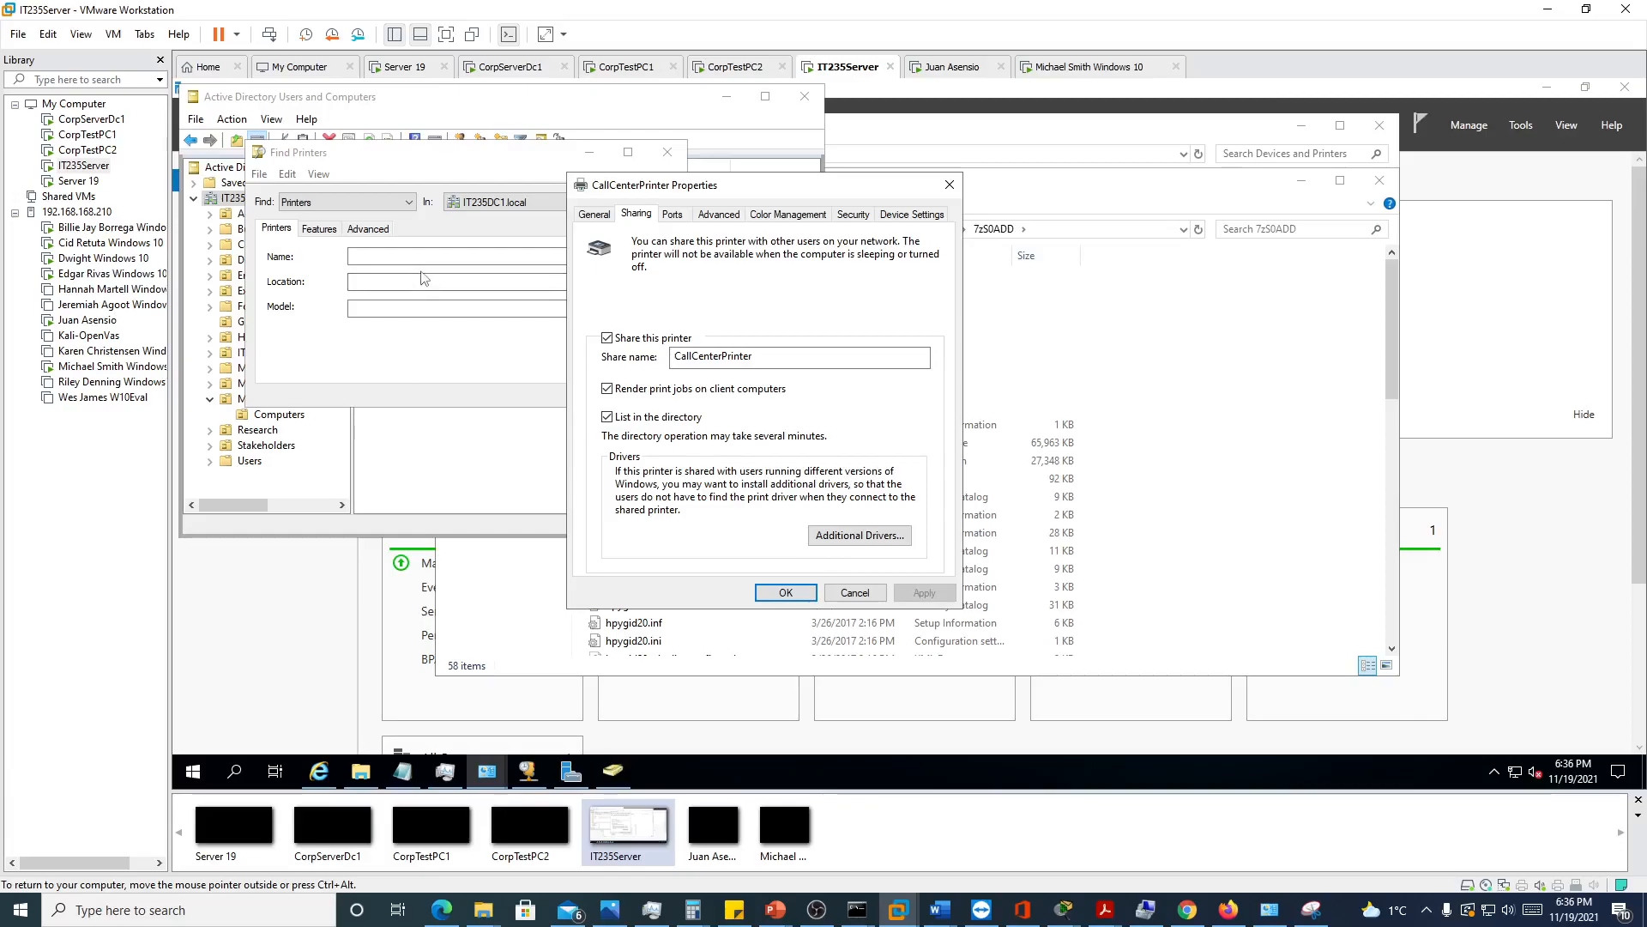
Search IT235DC1.local for printers named "cal", select the HP OfficeJet 4650 series entry, and minimize the Find Printers window
drag(731, 195, 981, 193)
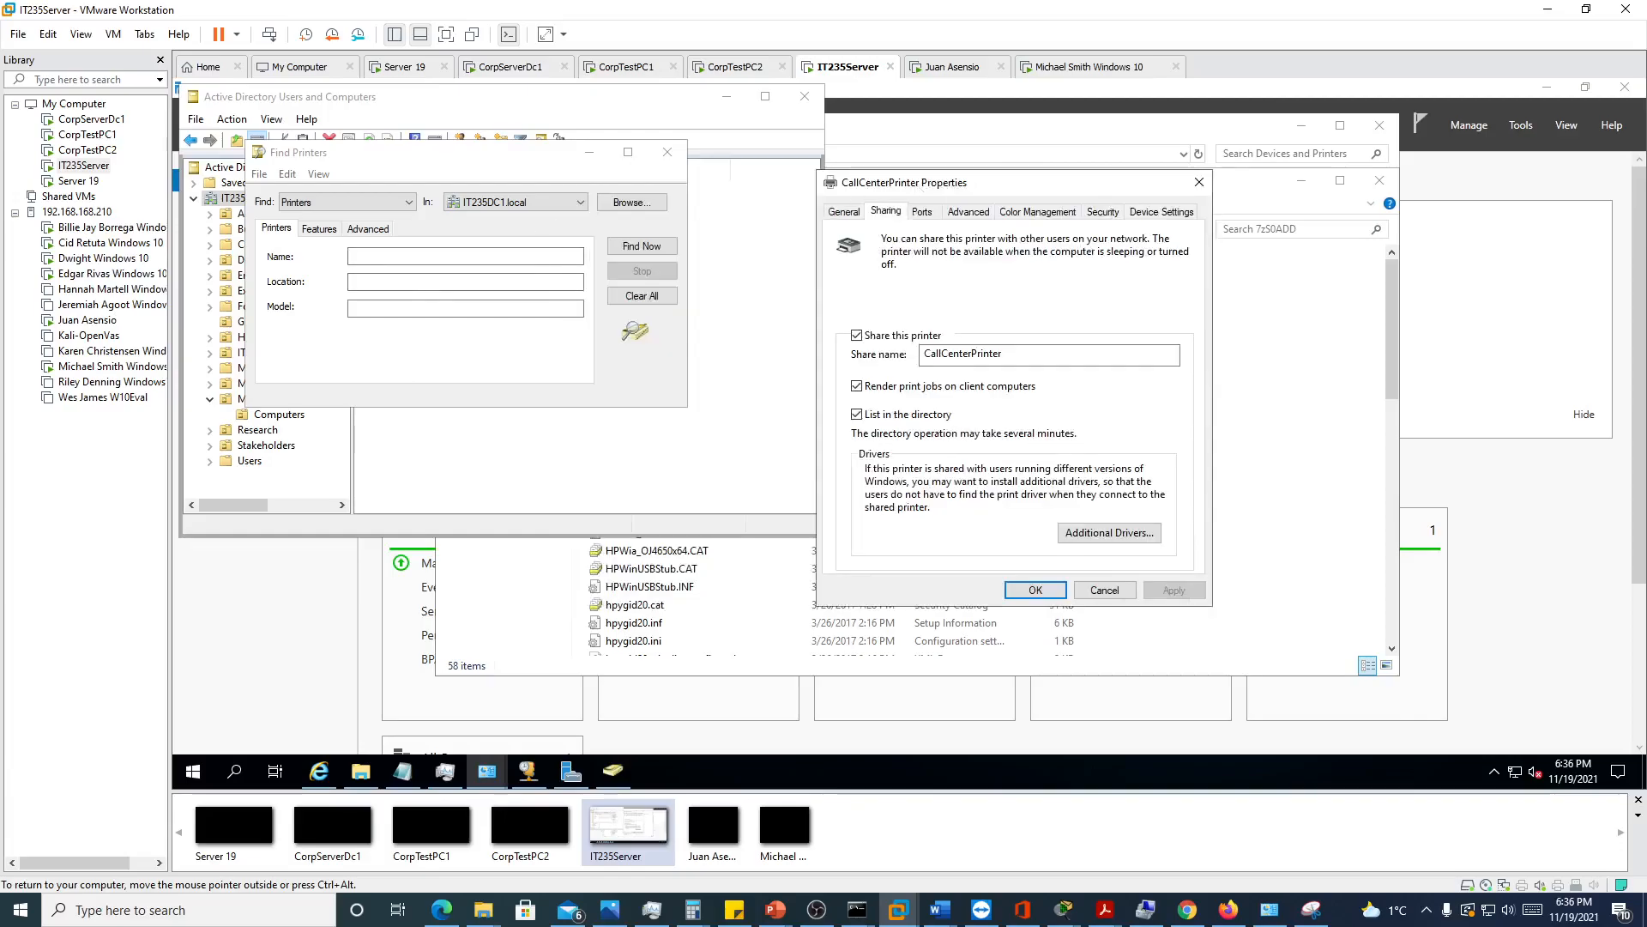
click(465, 256)
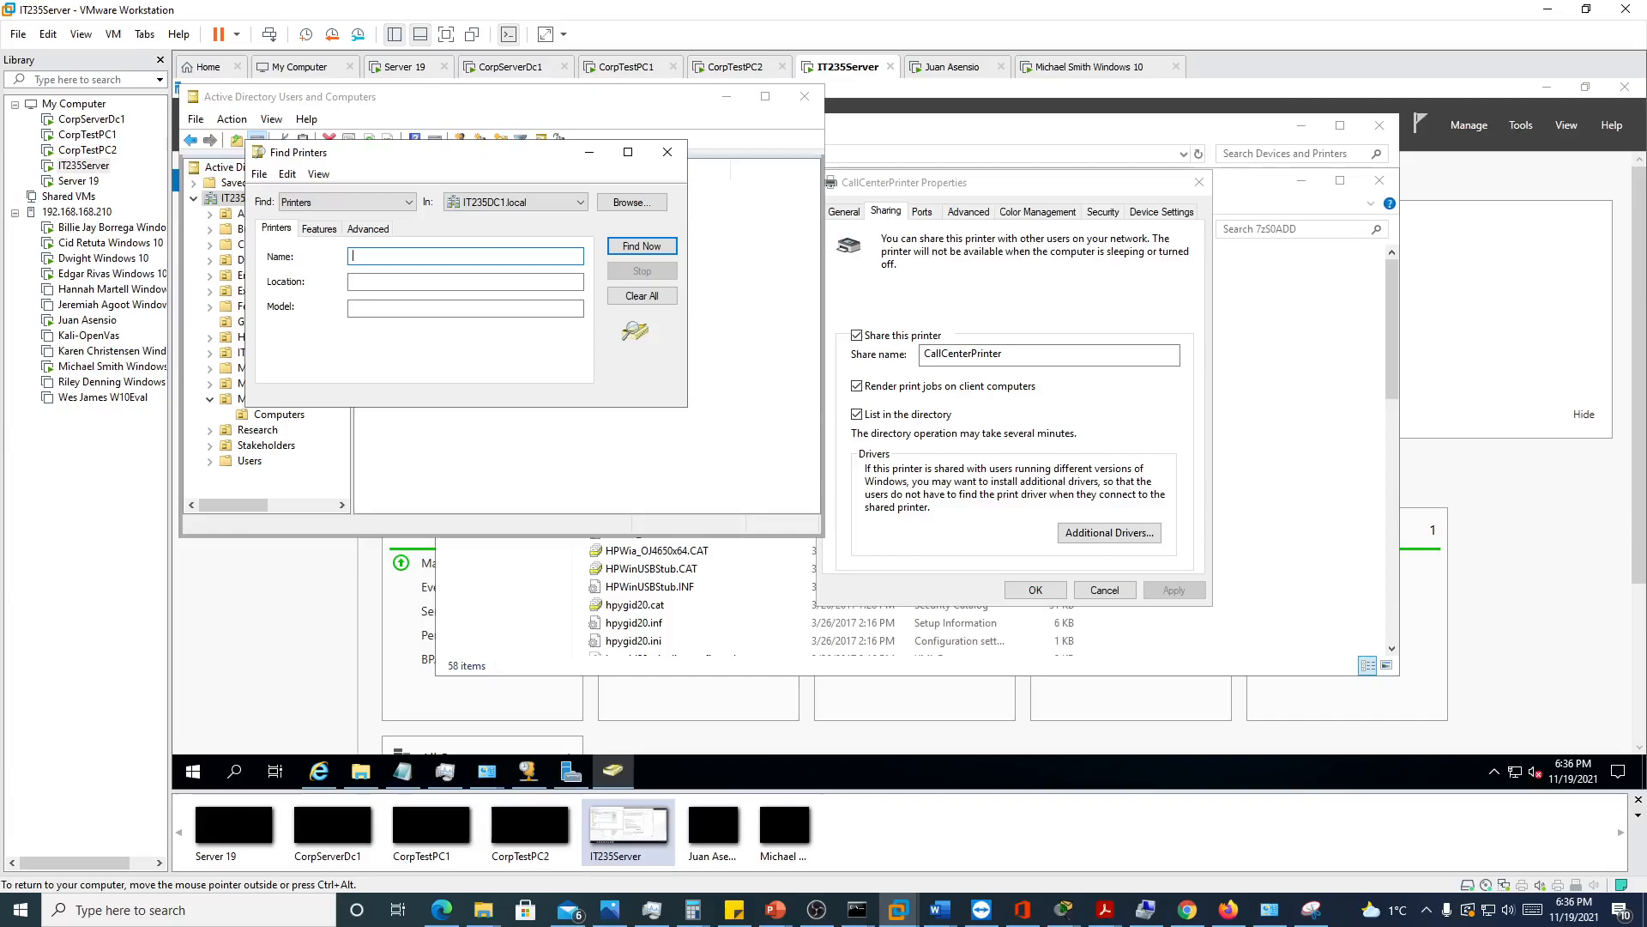
text(cal)
key(Return)
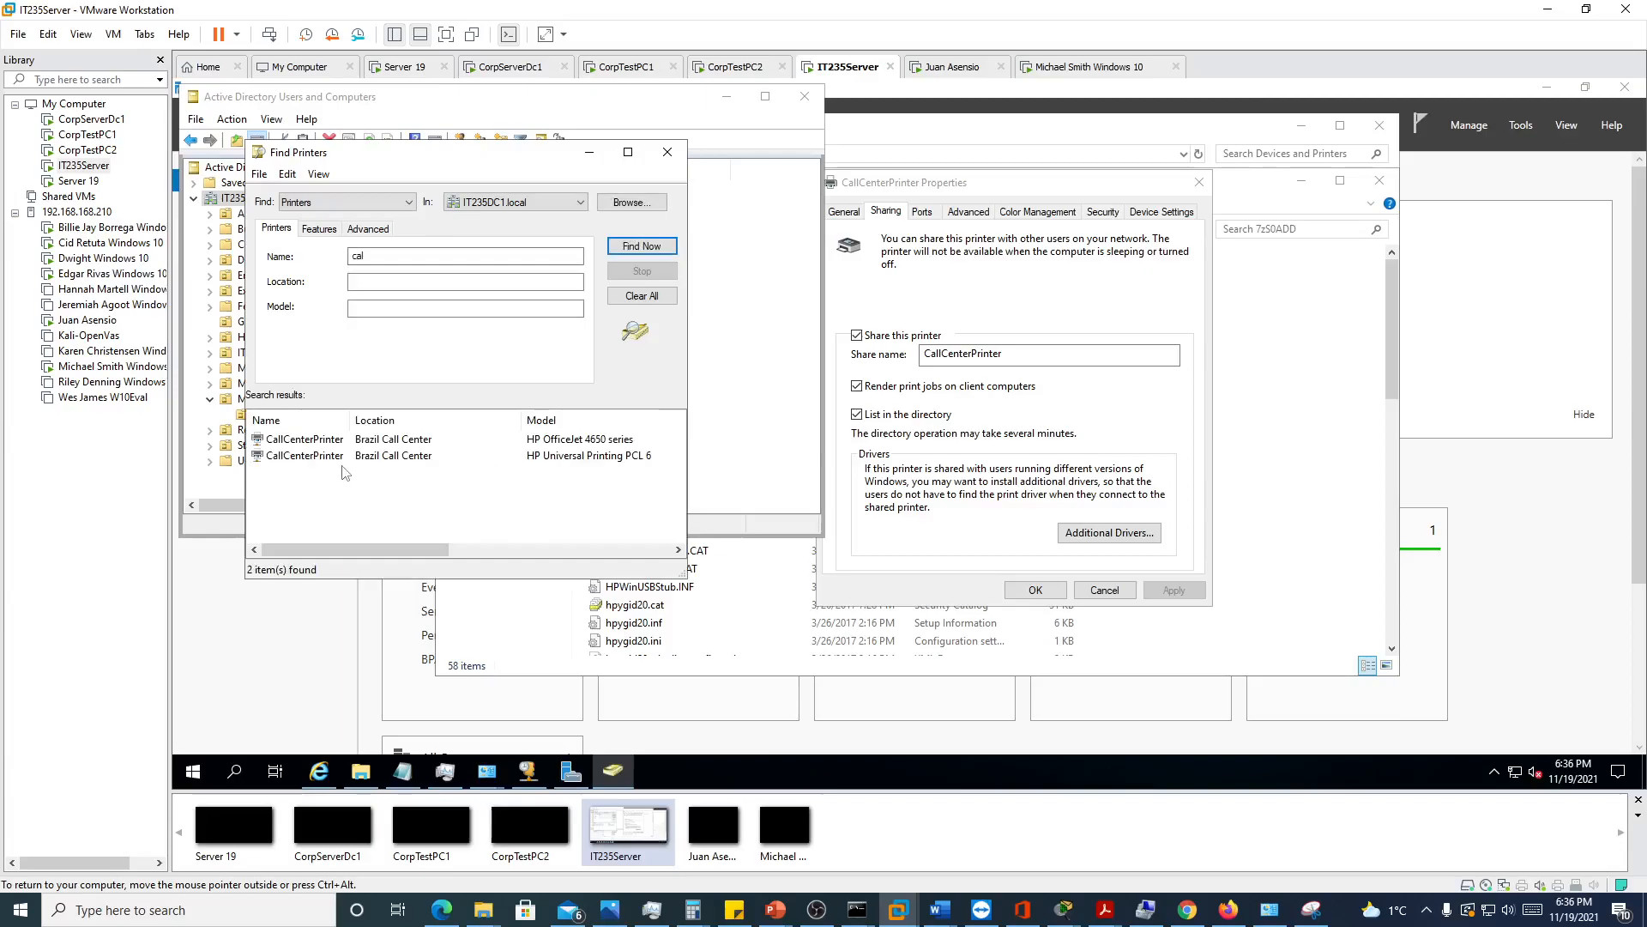
click(288, 442)
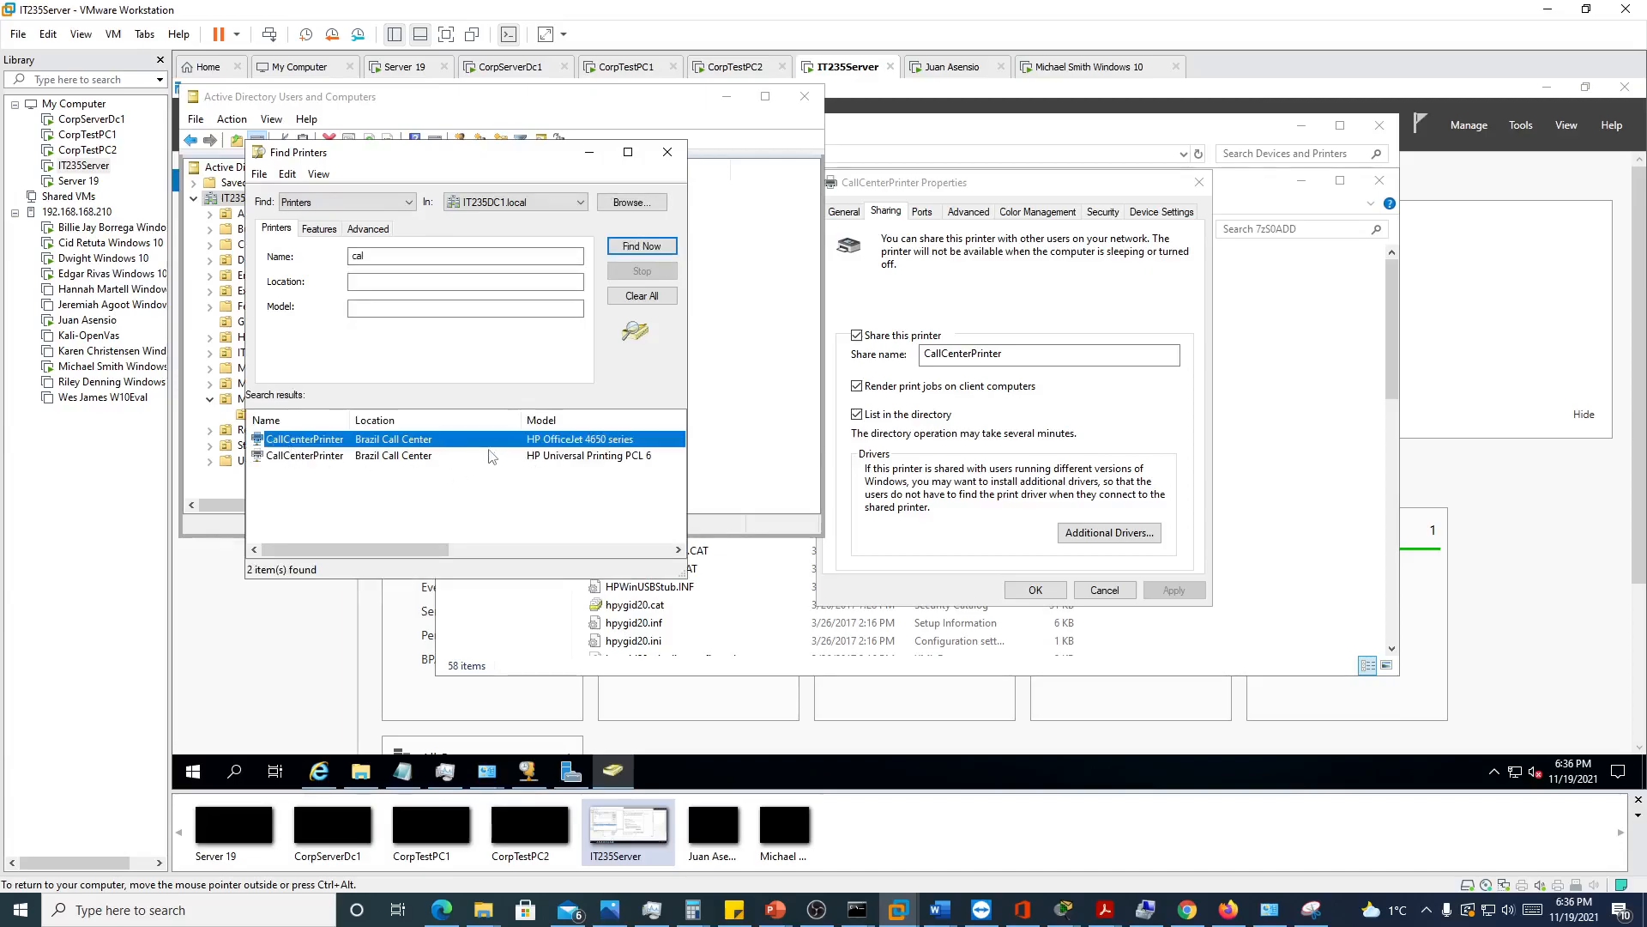
click(588, 152)
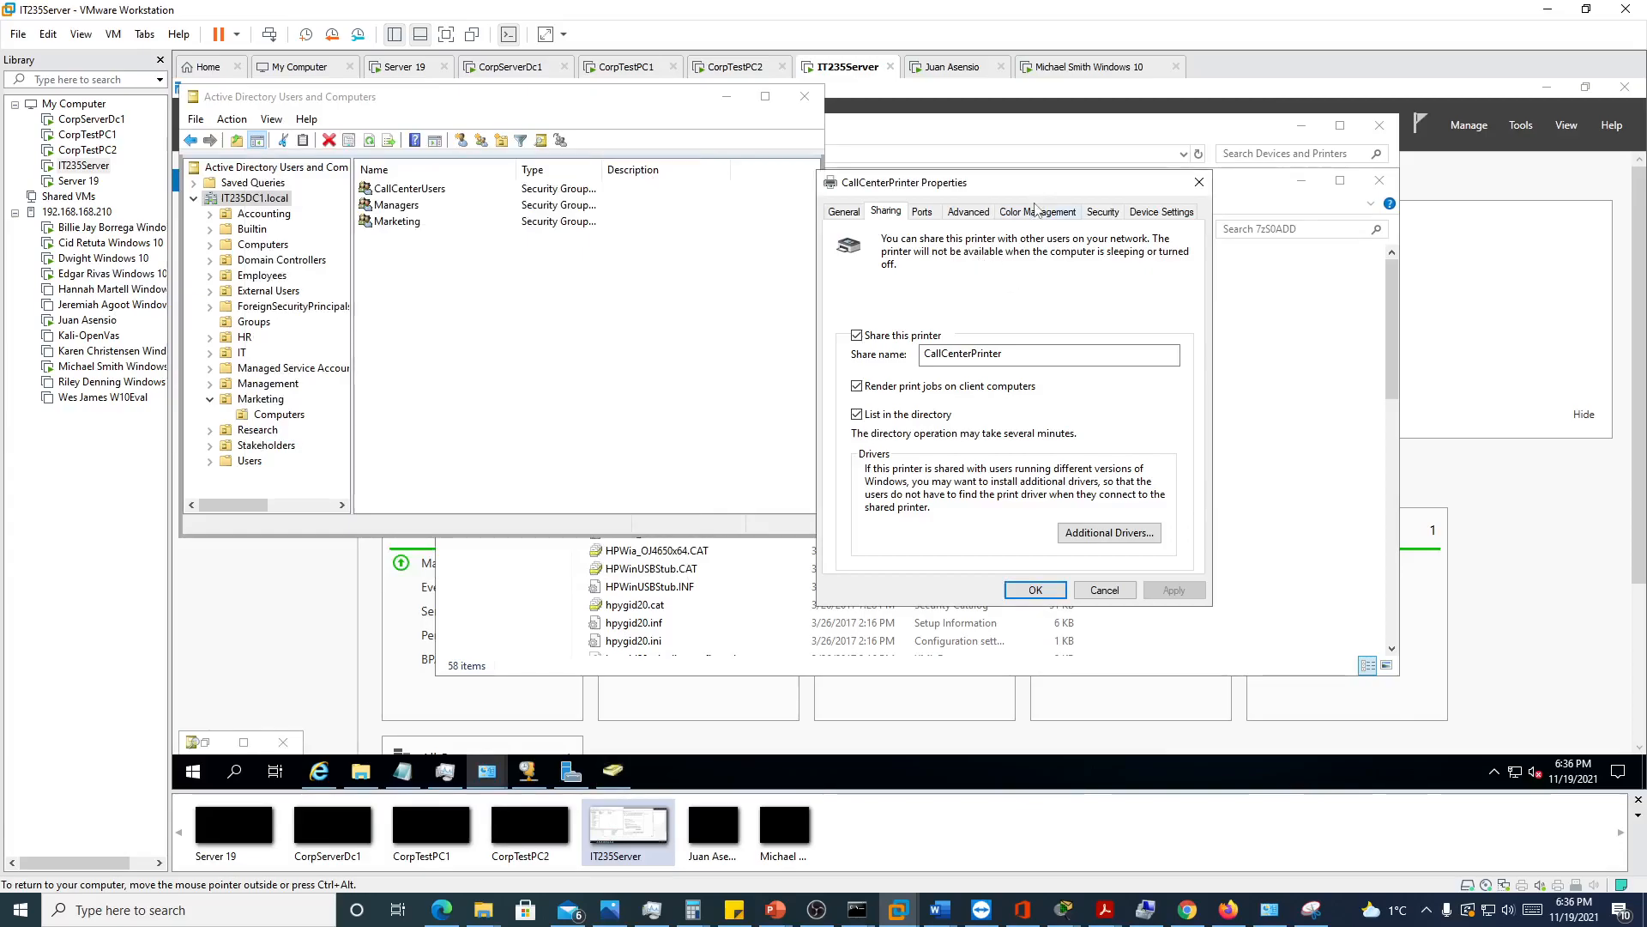
Remove the Everyone group from CallCenterPrinter's security permissions
drag(1054, 193, 635, 194)
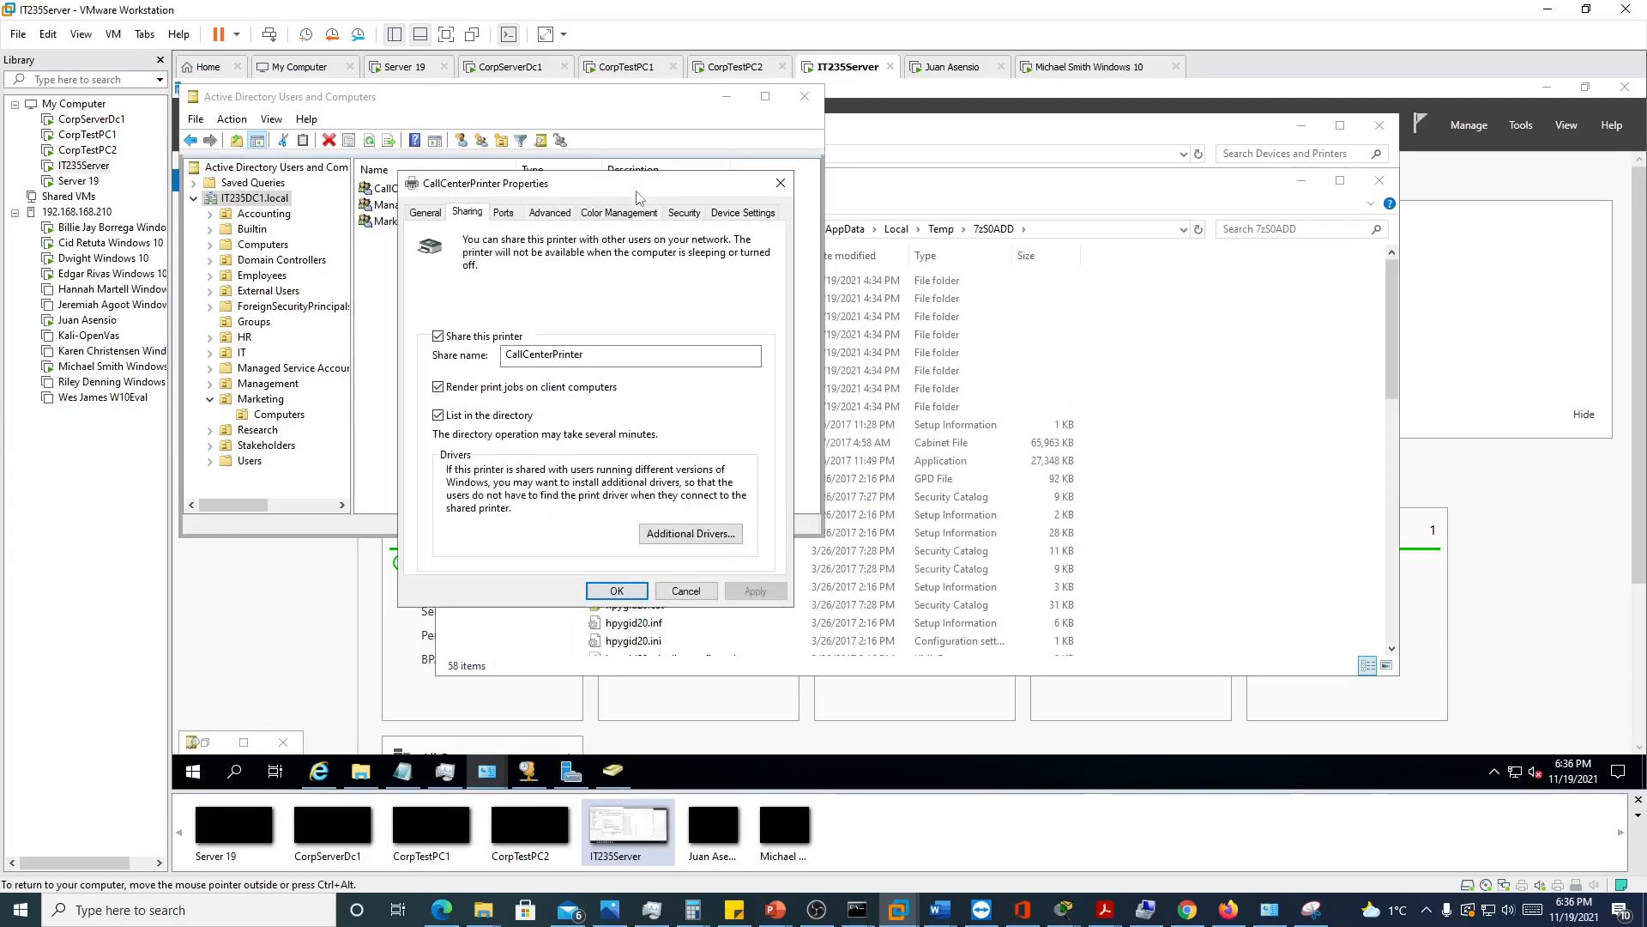
click(683, 214)
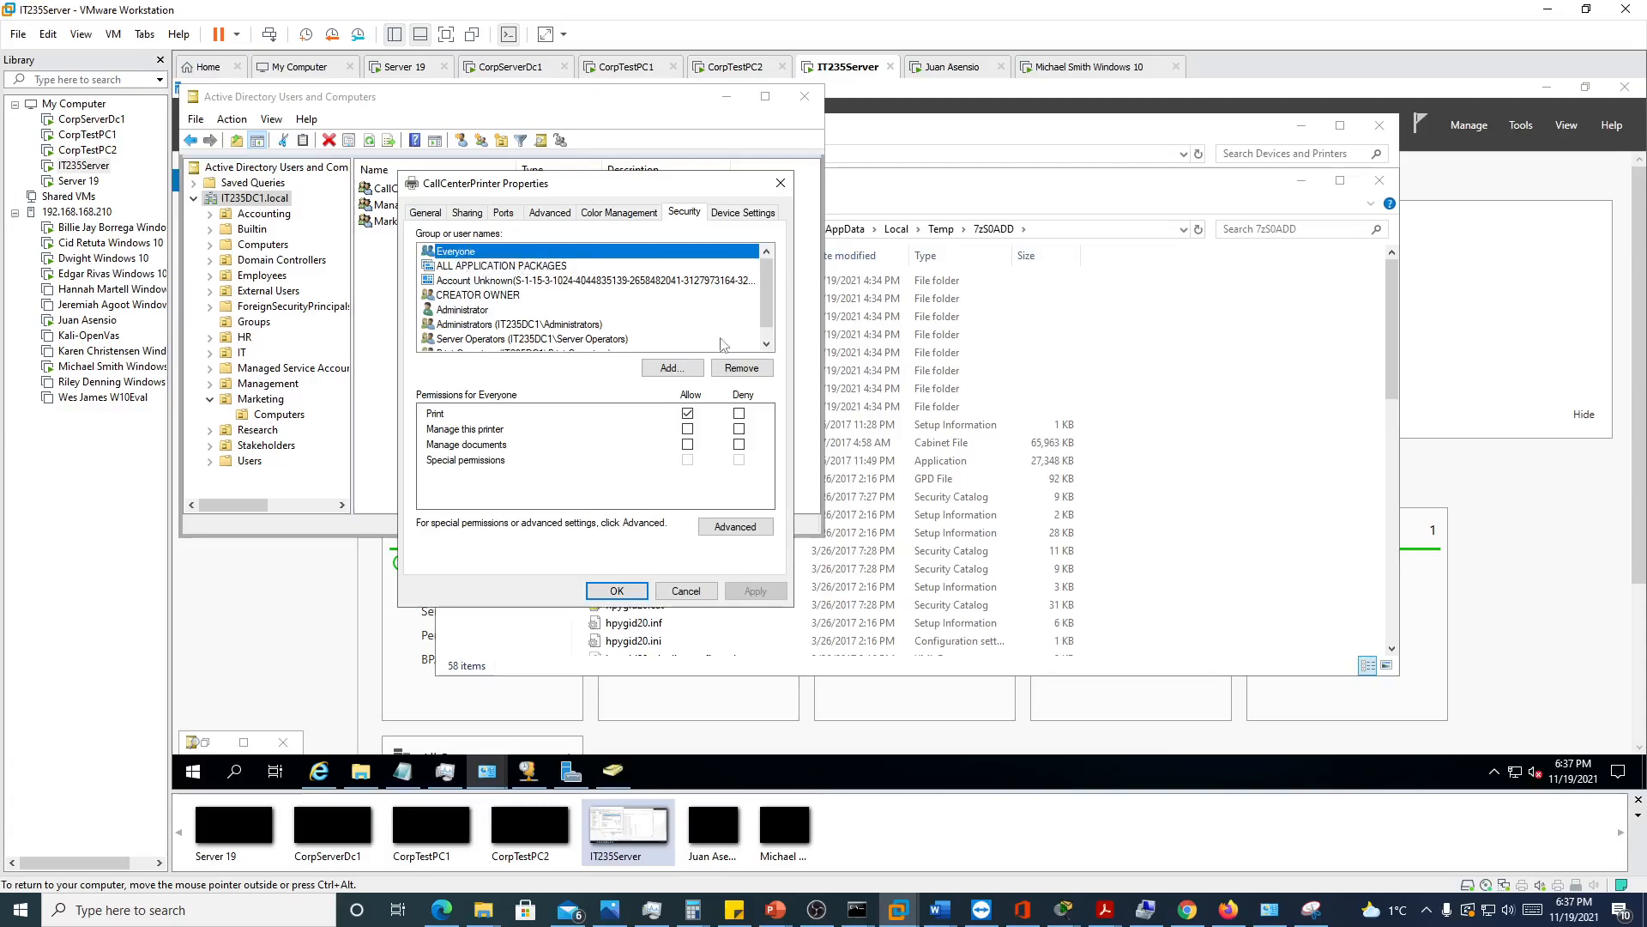
click(736, 369)
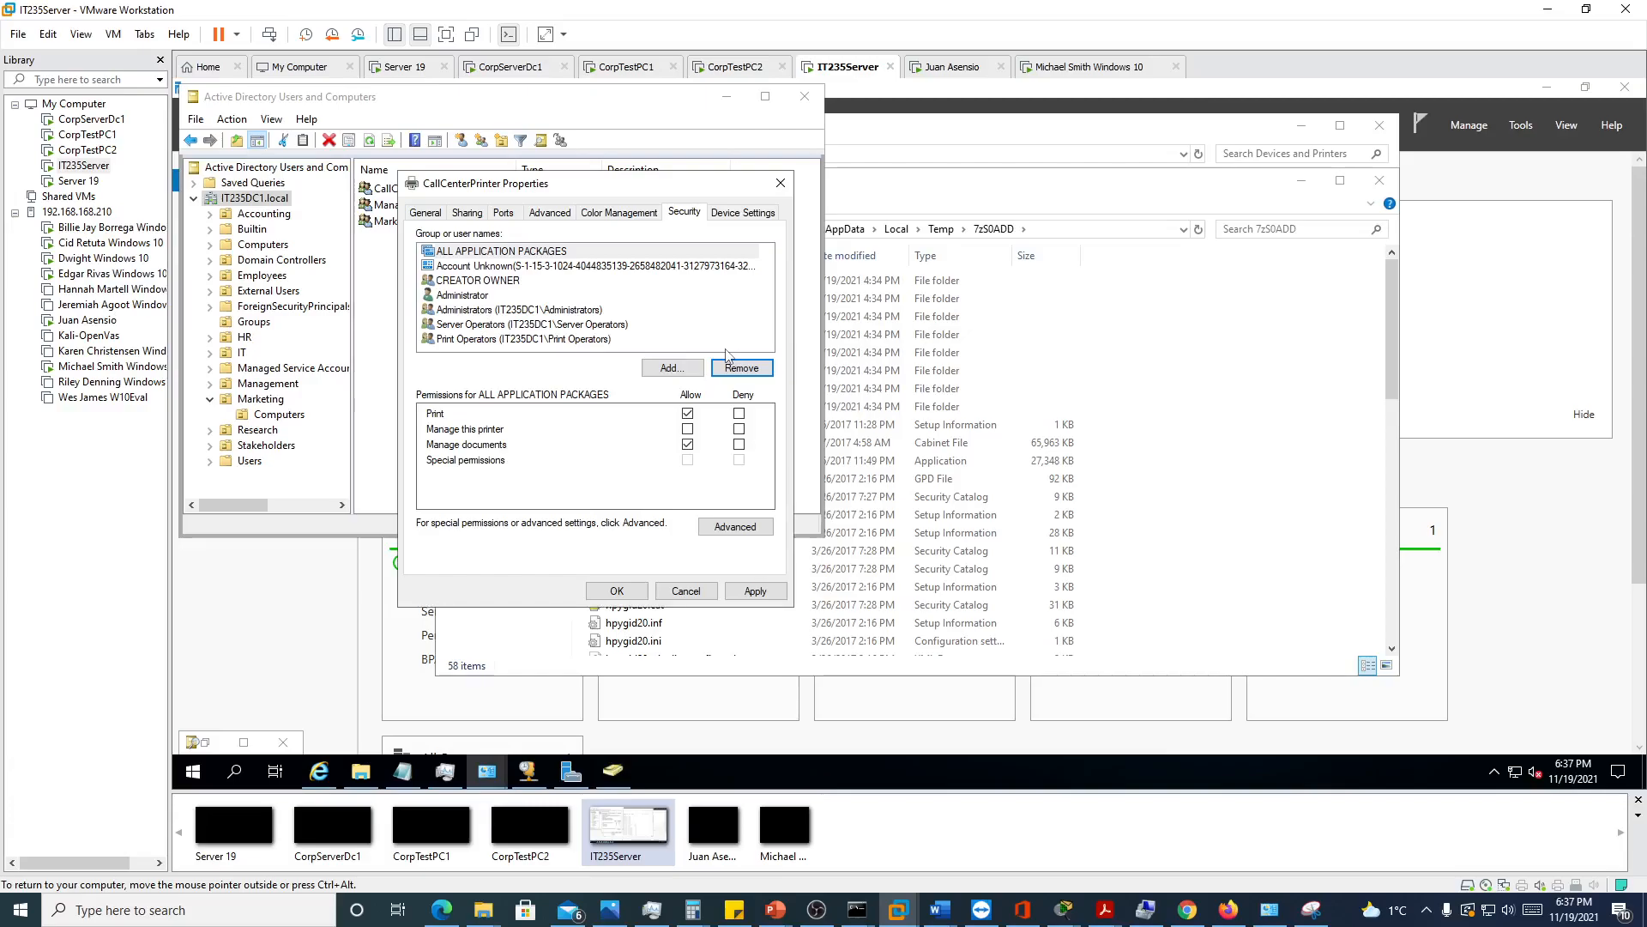
Add the CallCenterUsers group to CallCenterPrinter's permissions by resolving the name "call"
click(674, 370)
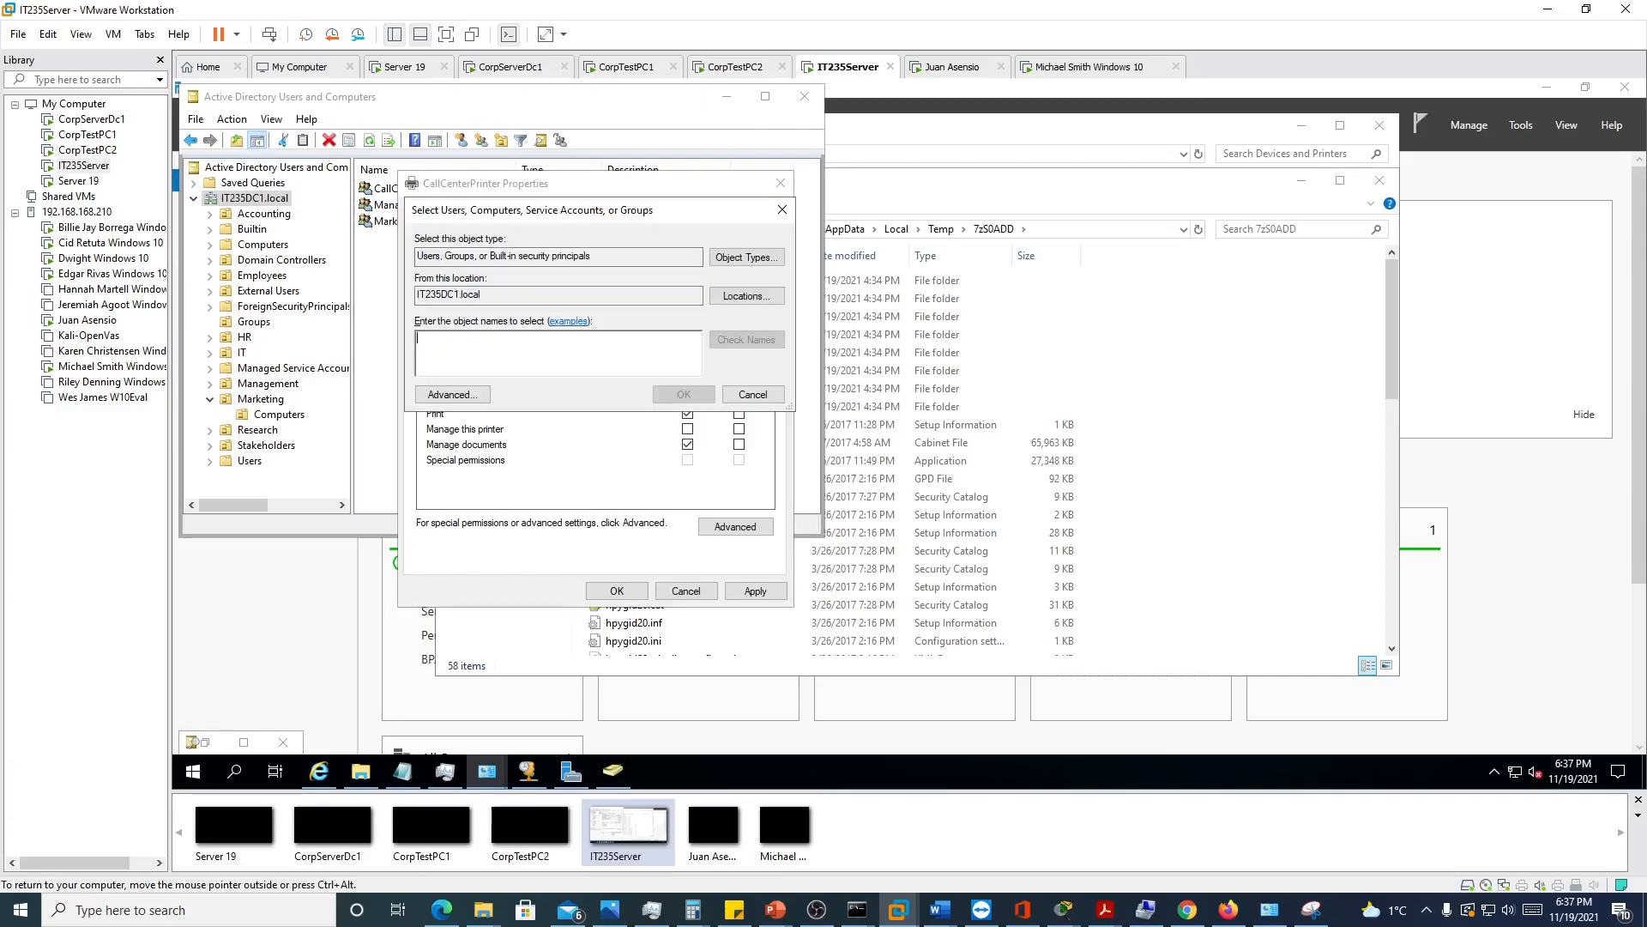
text(call)
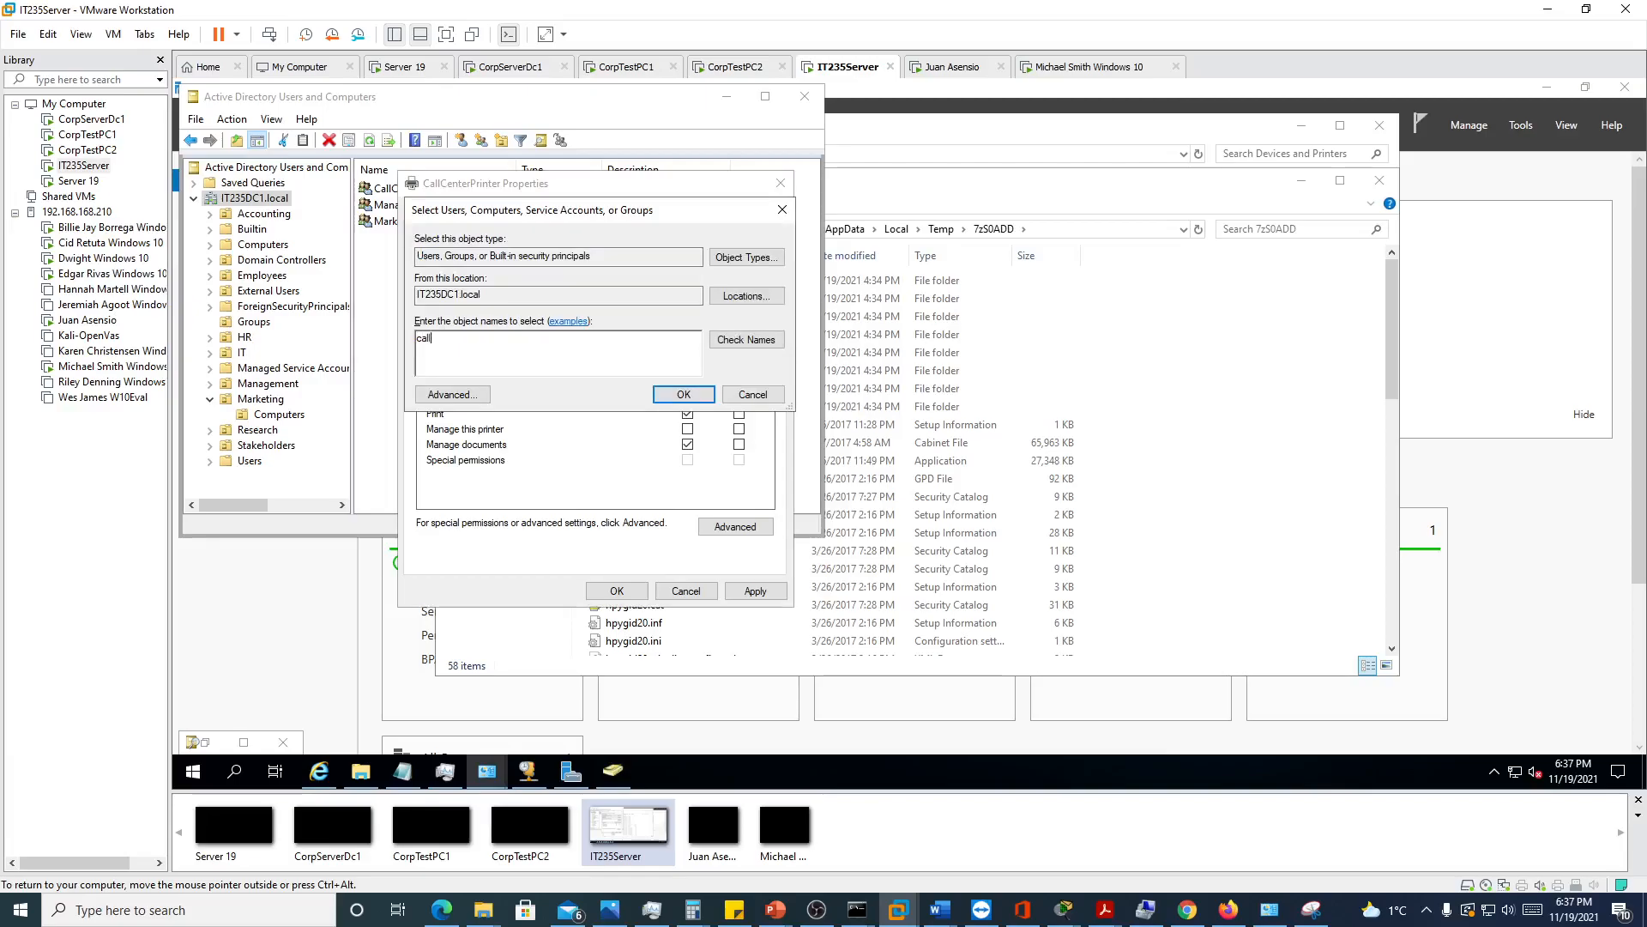
click(746, 339)
click(684, 397)
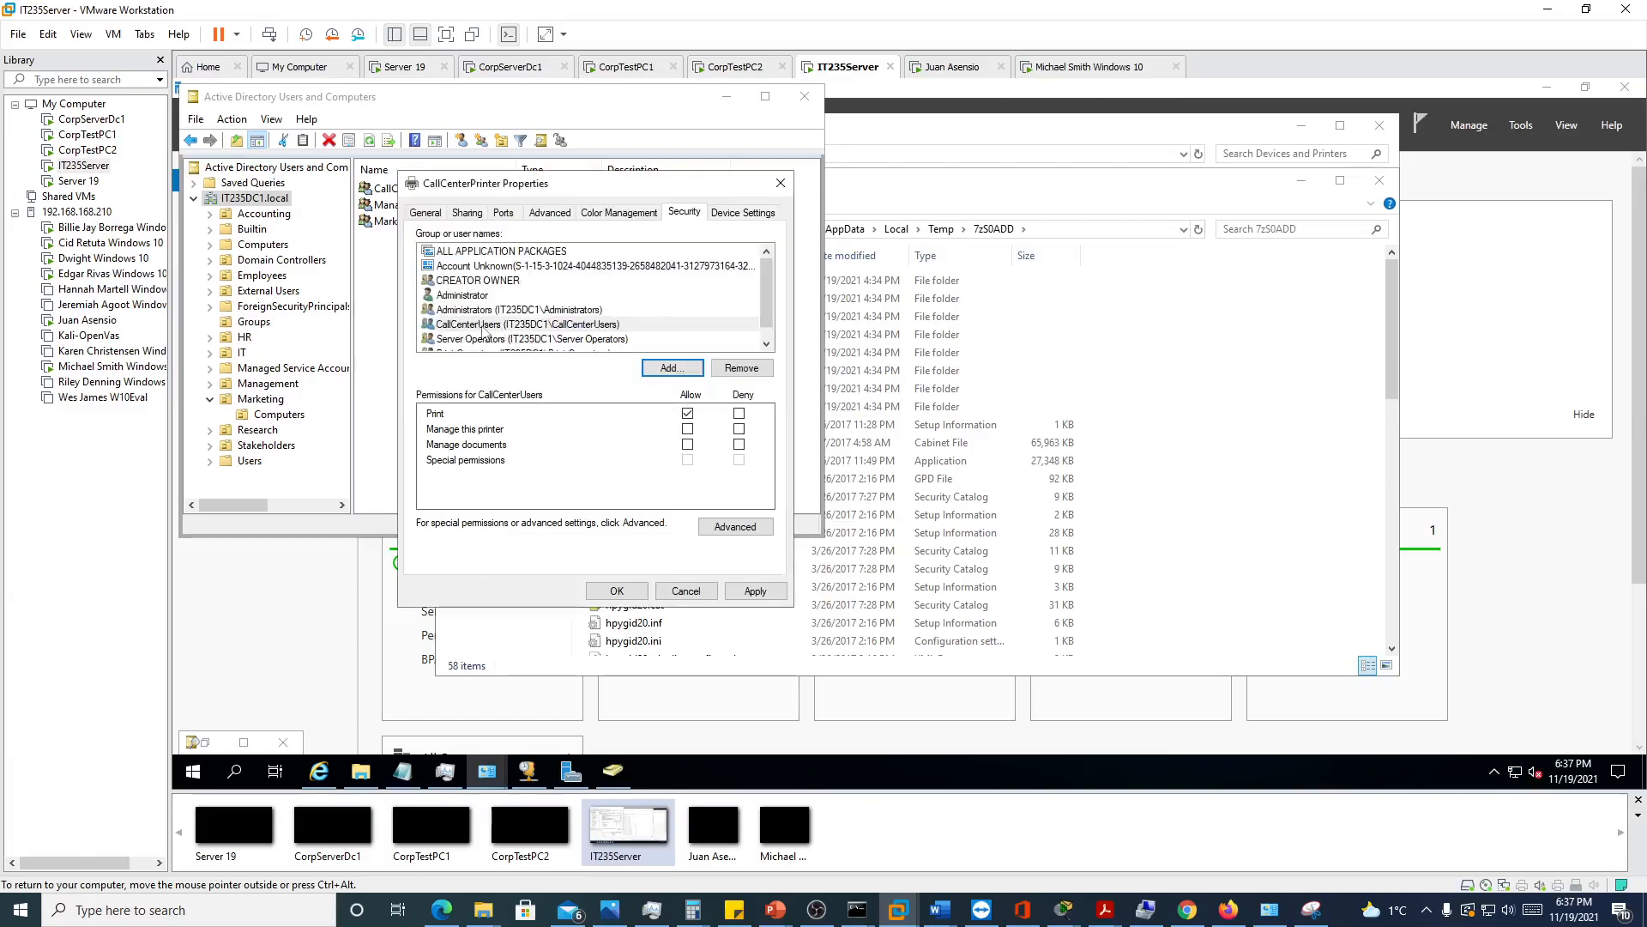
Compare the permissions of CallCenterUsers and Administrators, and review the Administrator entries in CallCenterPrinter's advanced security settings
click(482, 327)
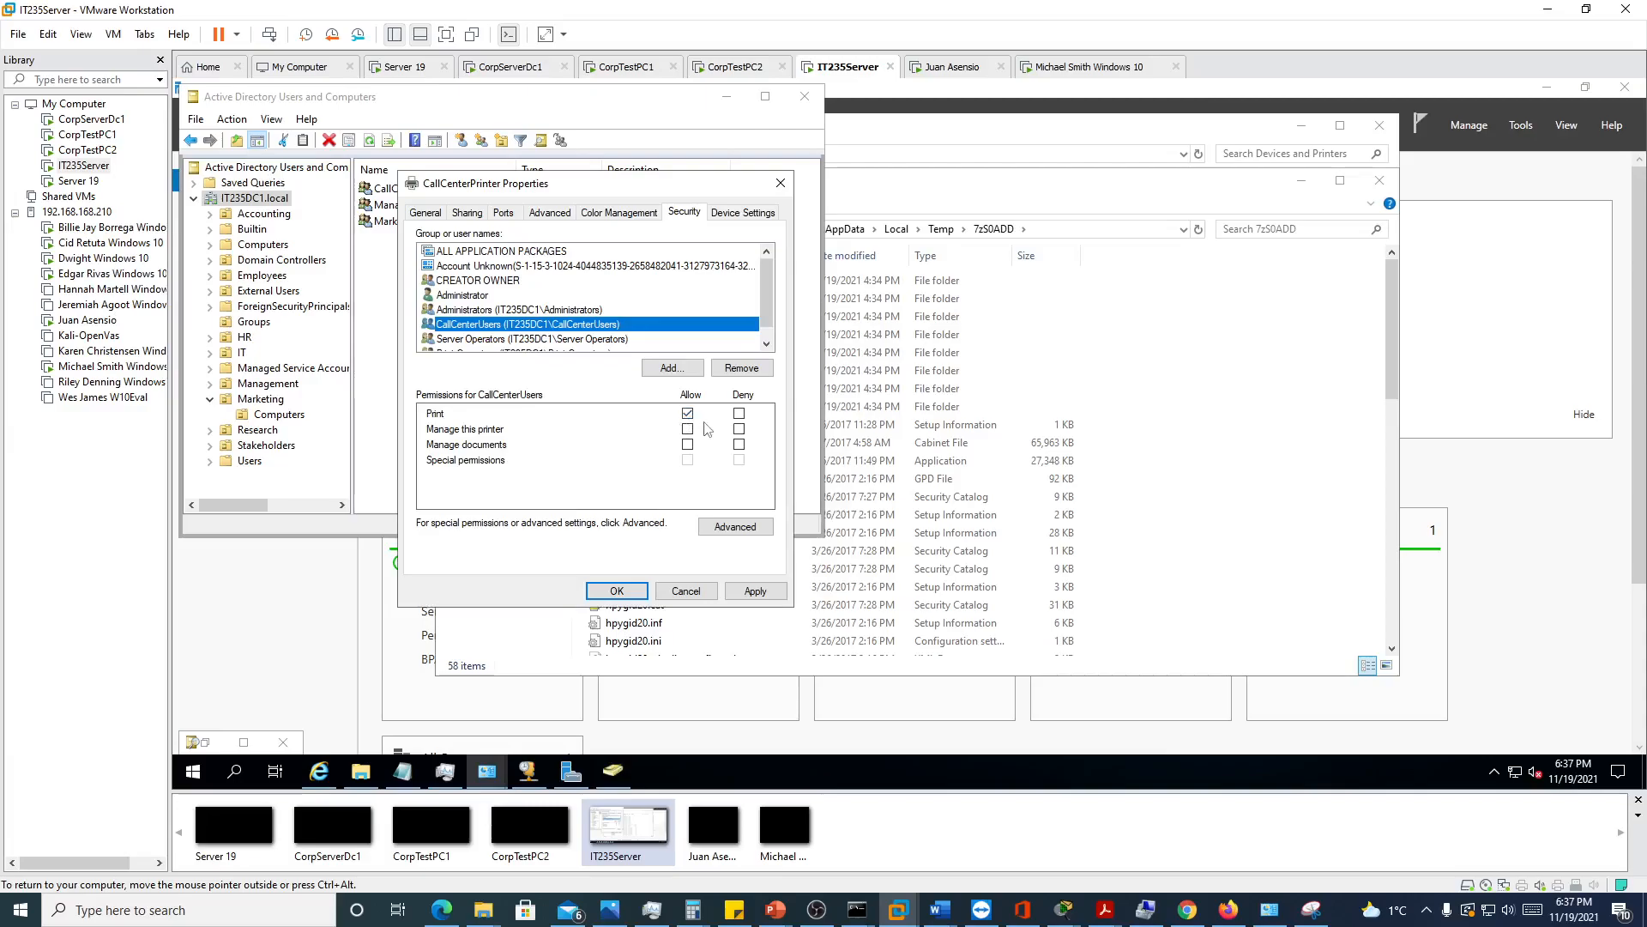
click(463, 311)
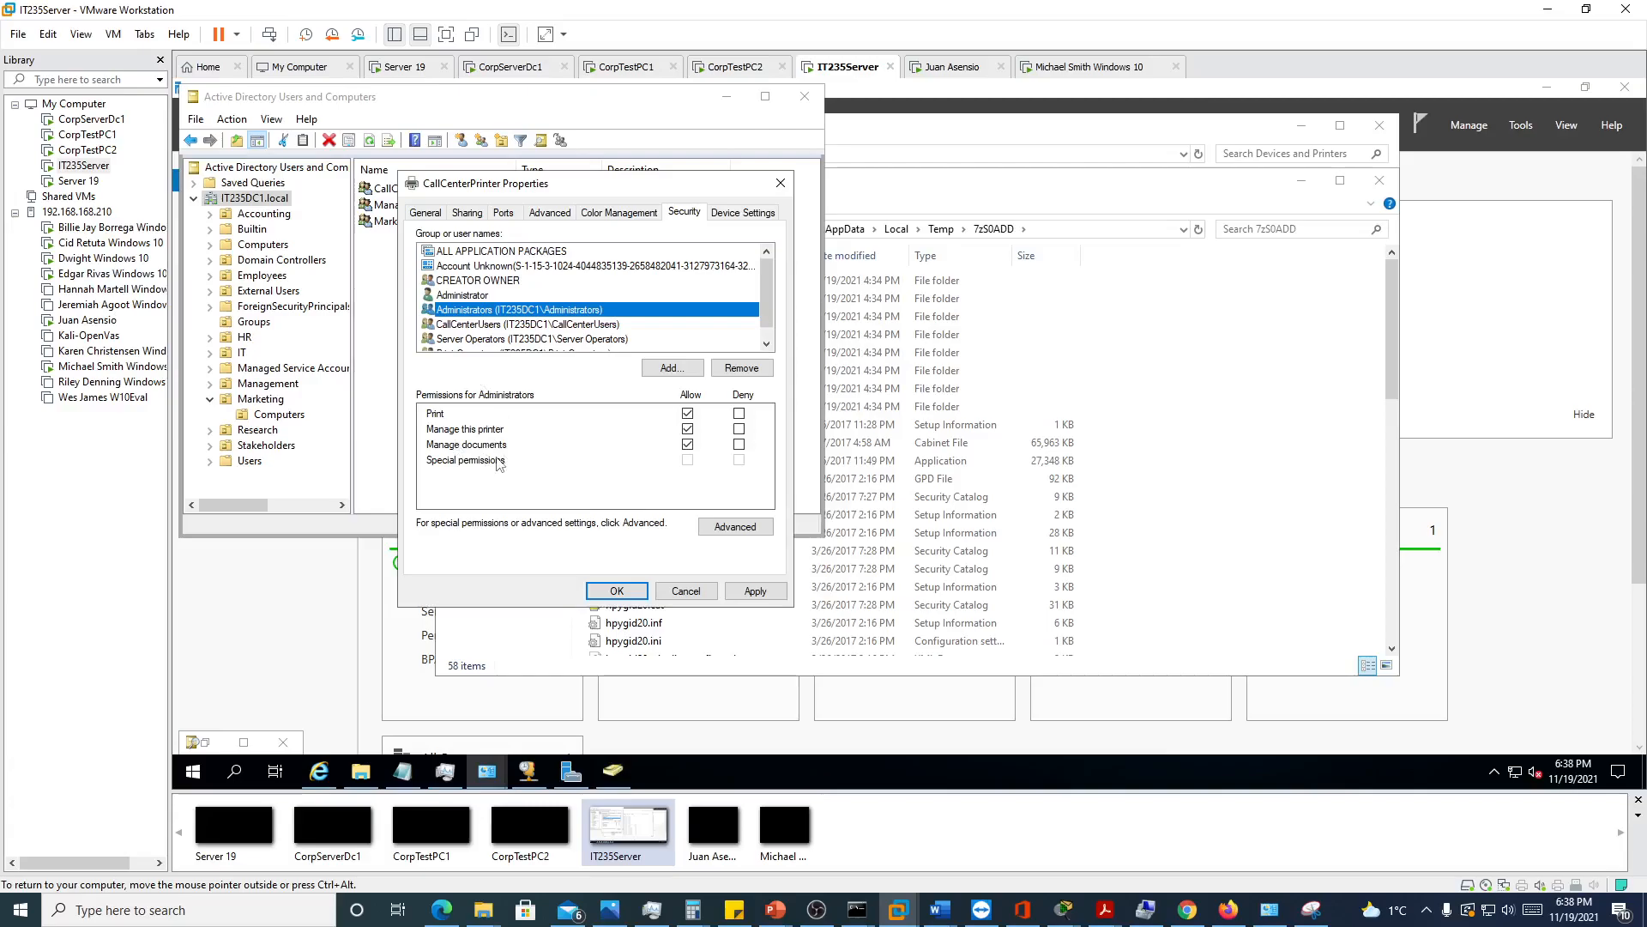
click(495, 325)
click(495, 311)
click(735, 526)
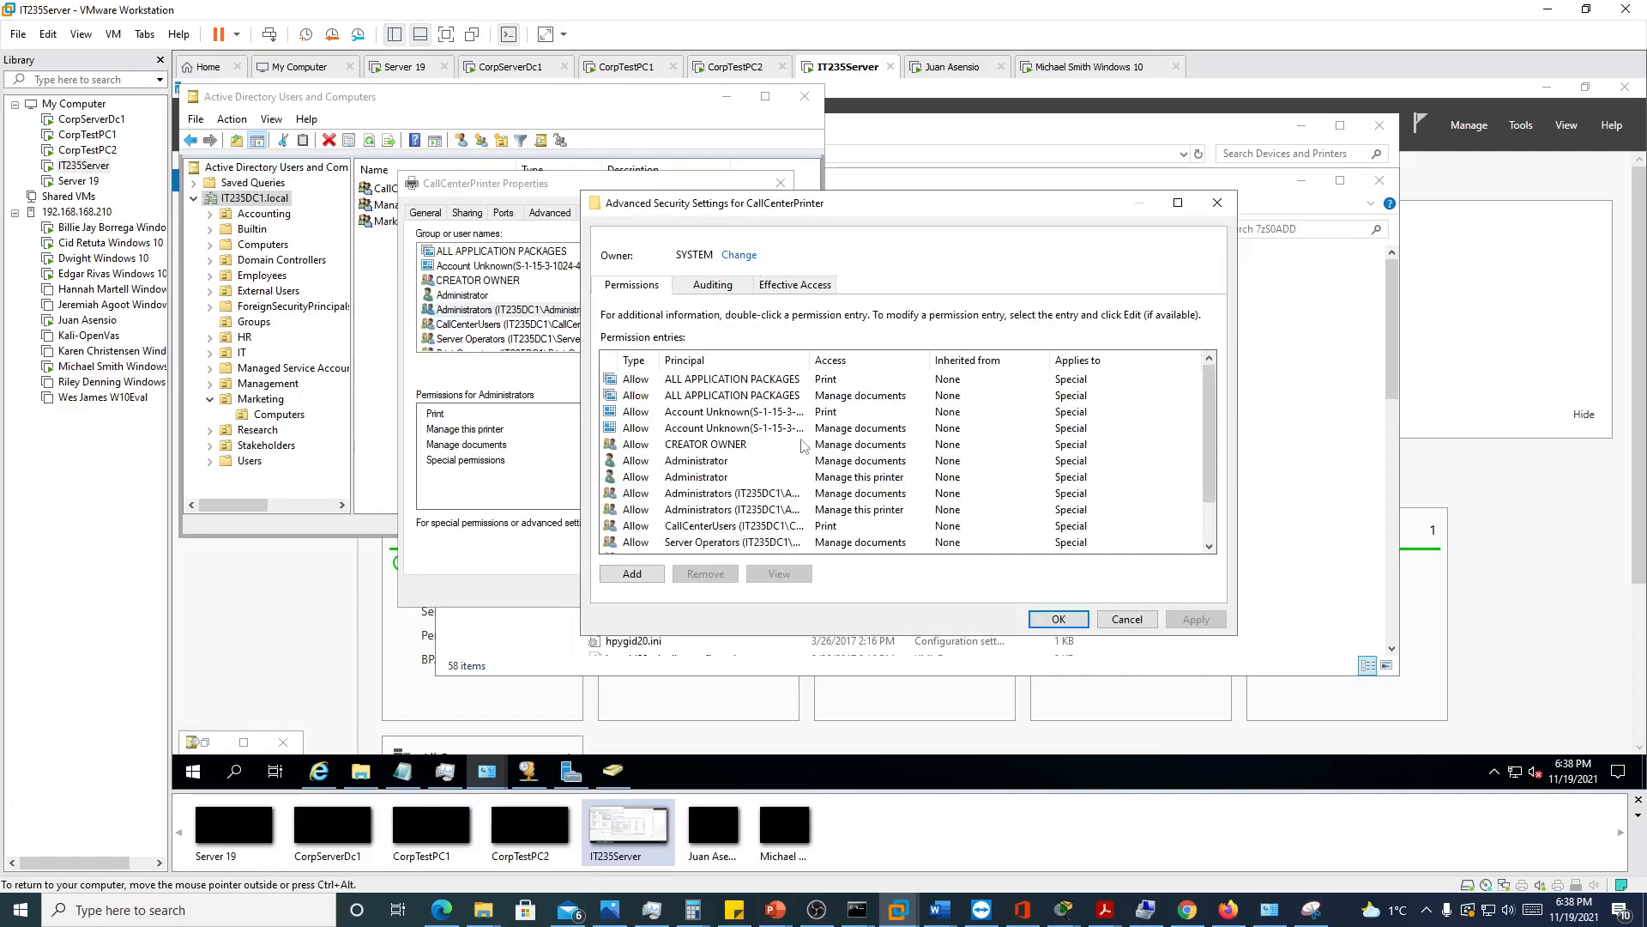
click(697, 463)
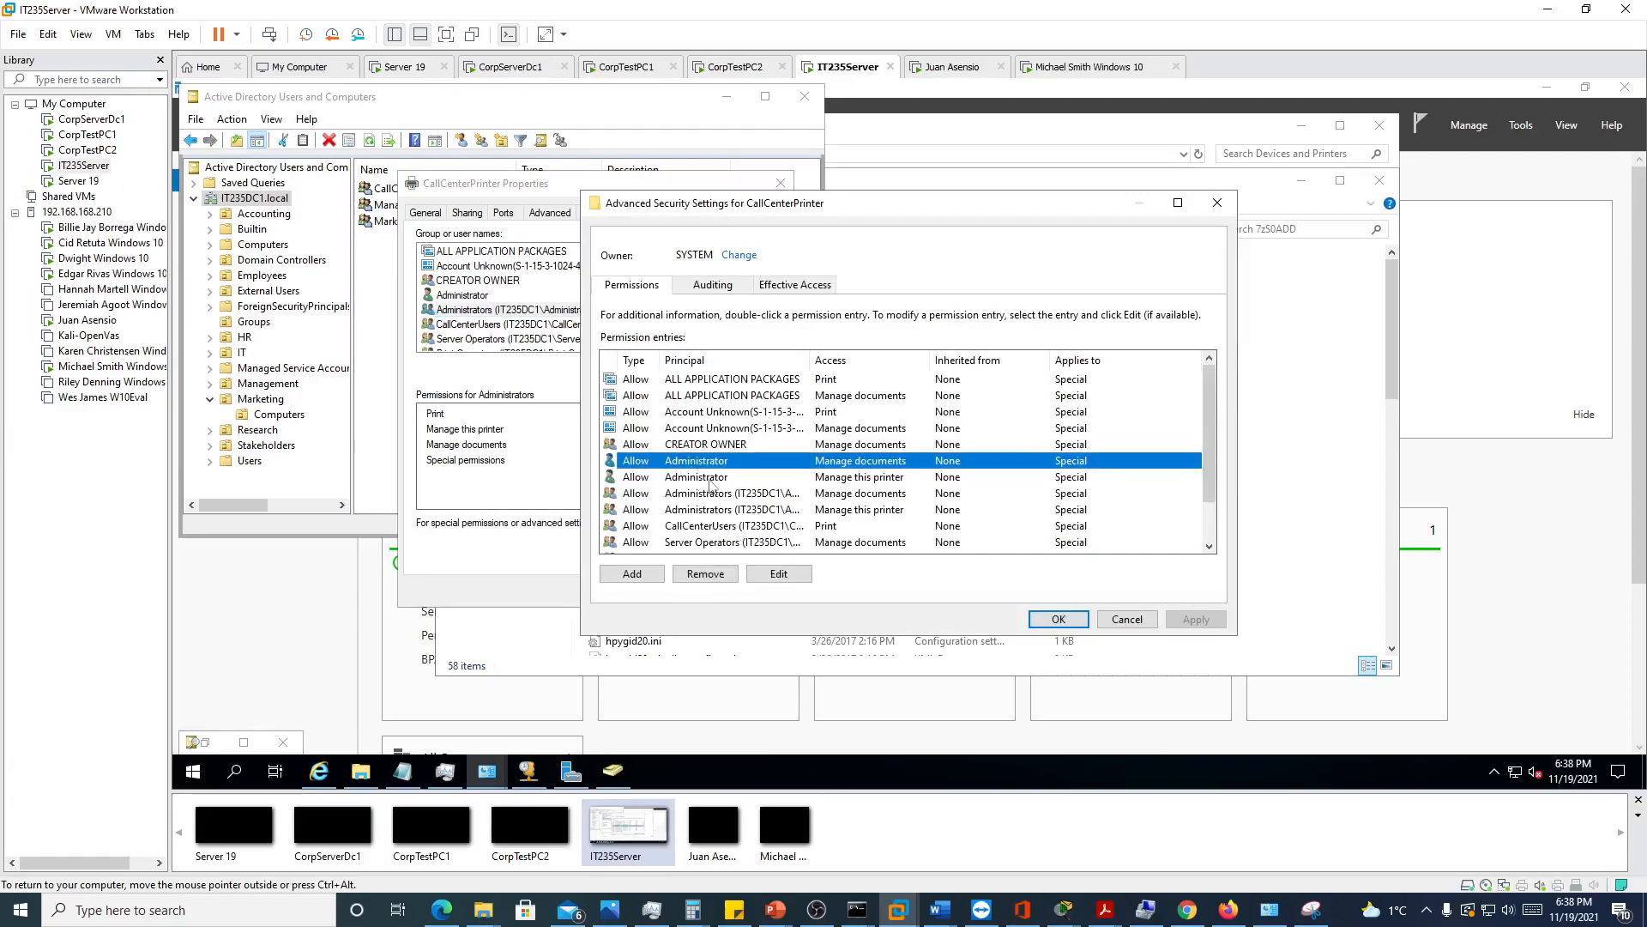
click(699, 479)
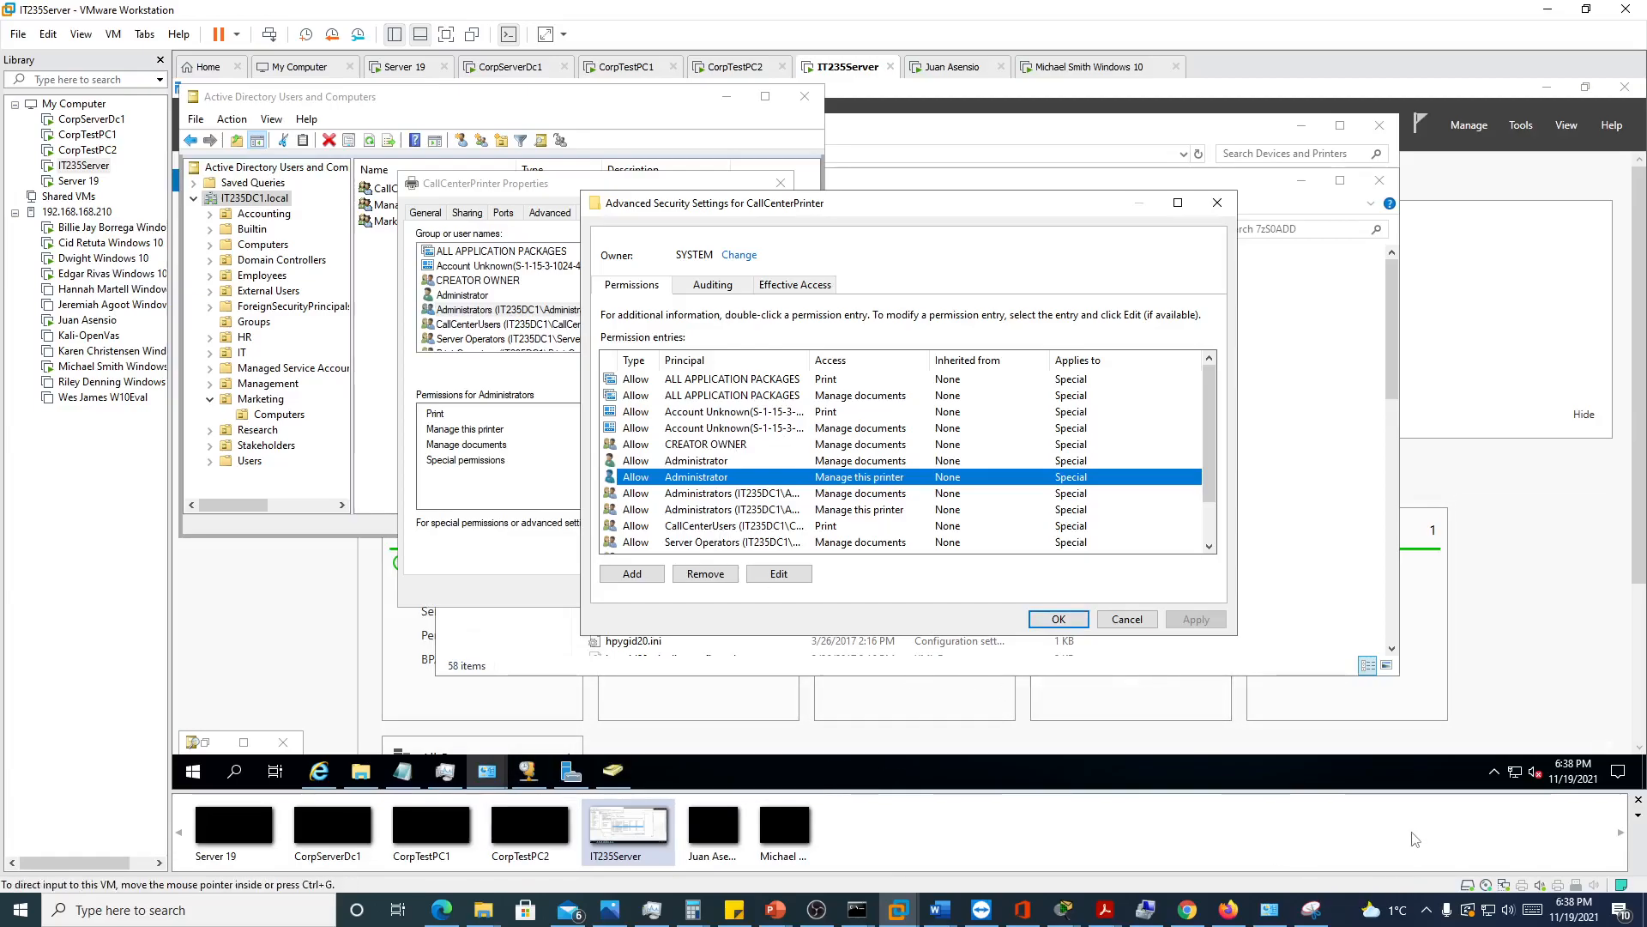
click(818, 914)
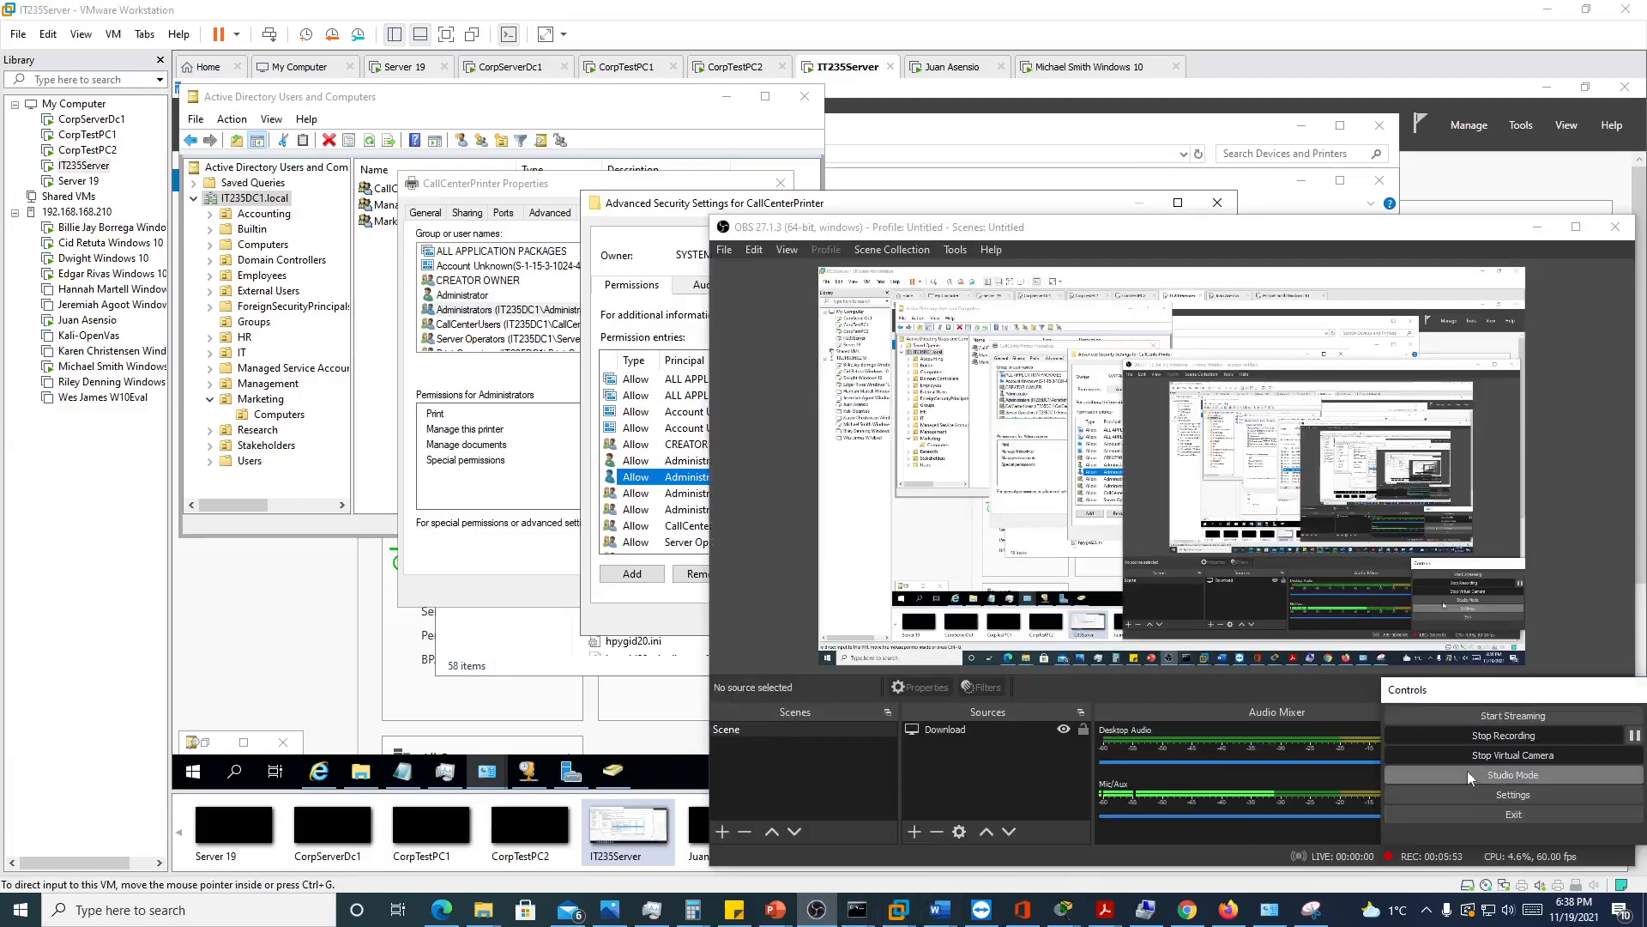